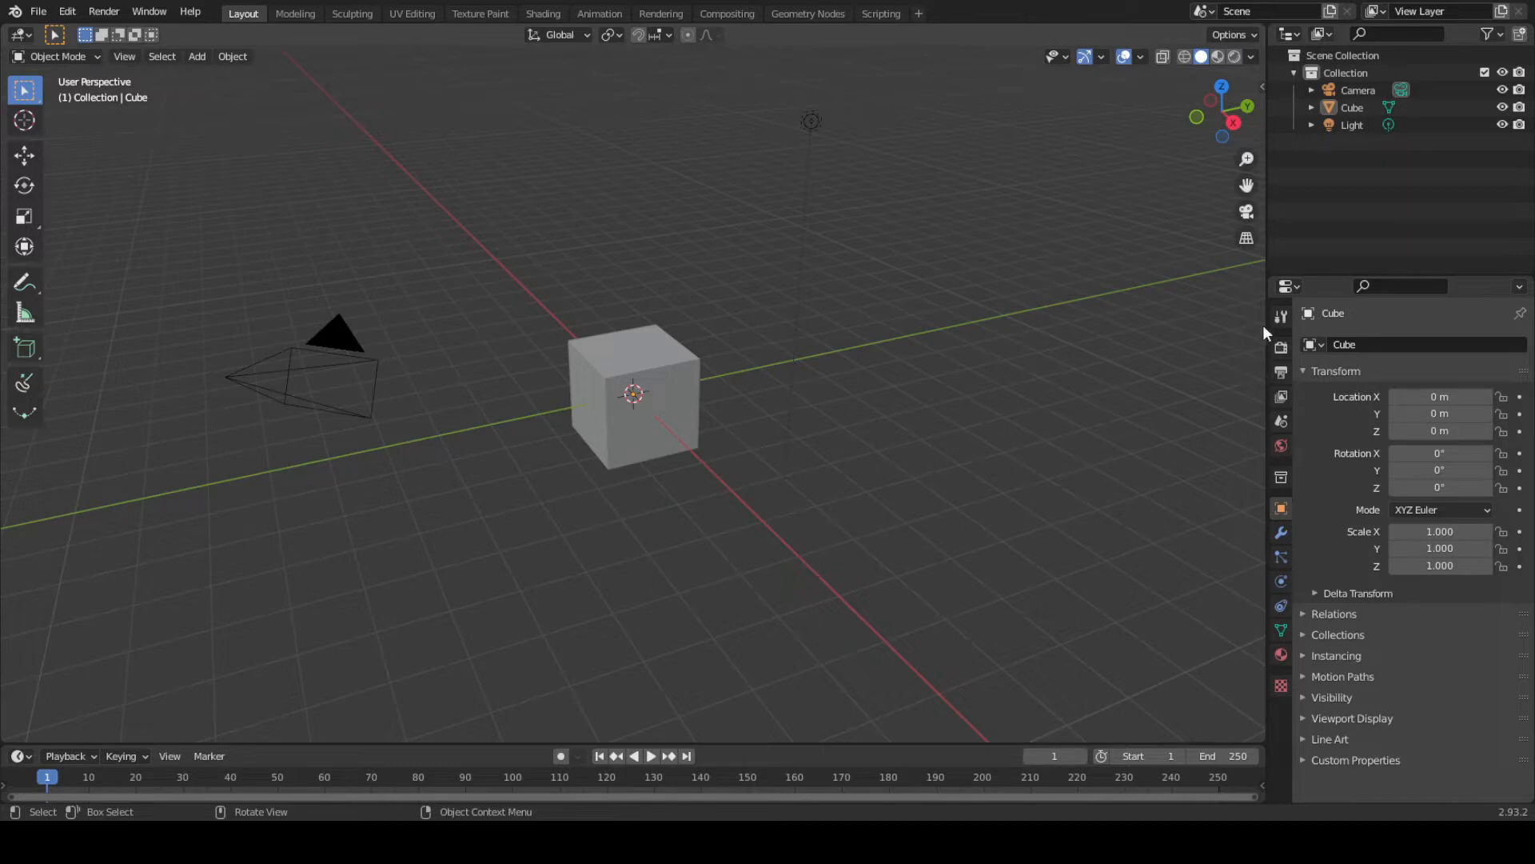
Set the scene's render engine to Octane
{"action": "left_click", "coordinate": [1280, 347]}
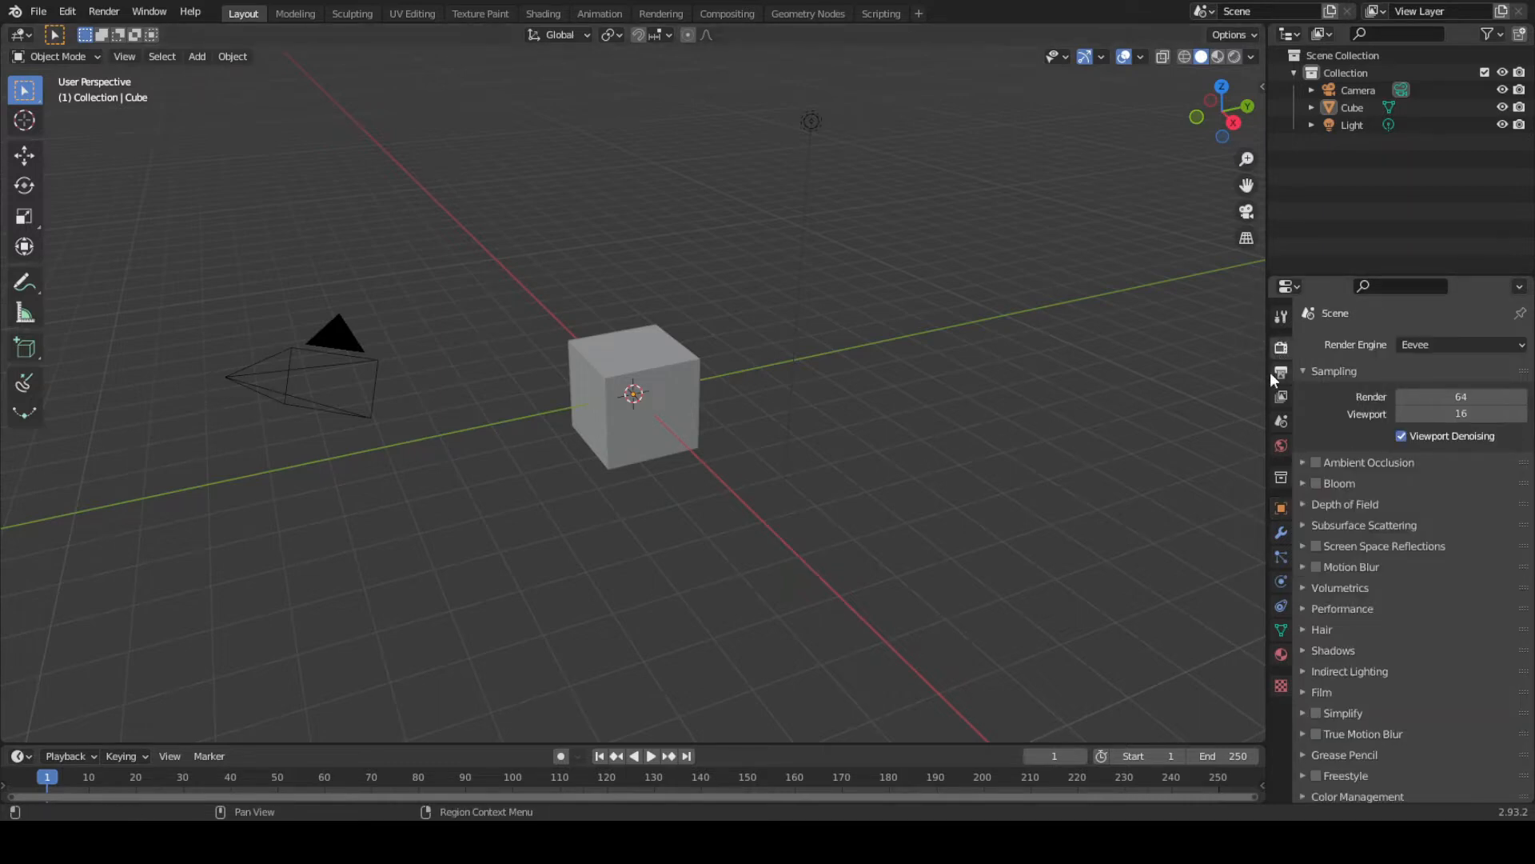
{"action": "left_click", "coordinate": [1440, 343]}
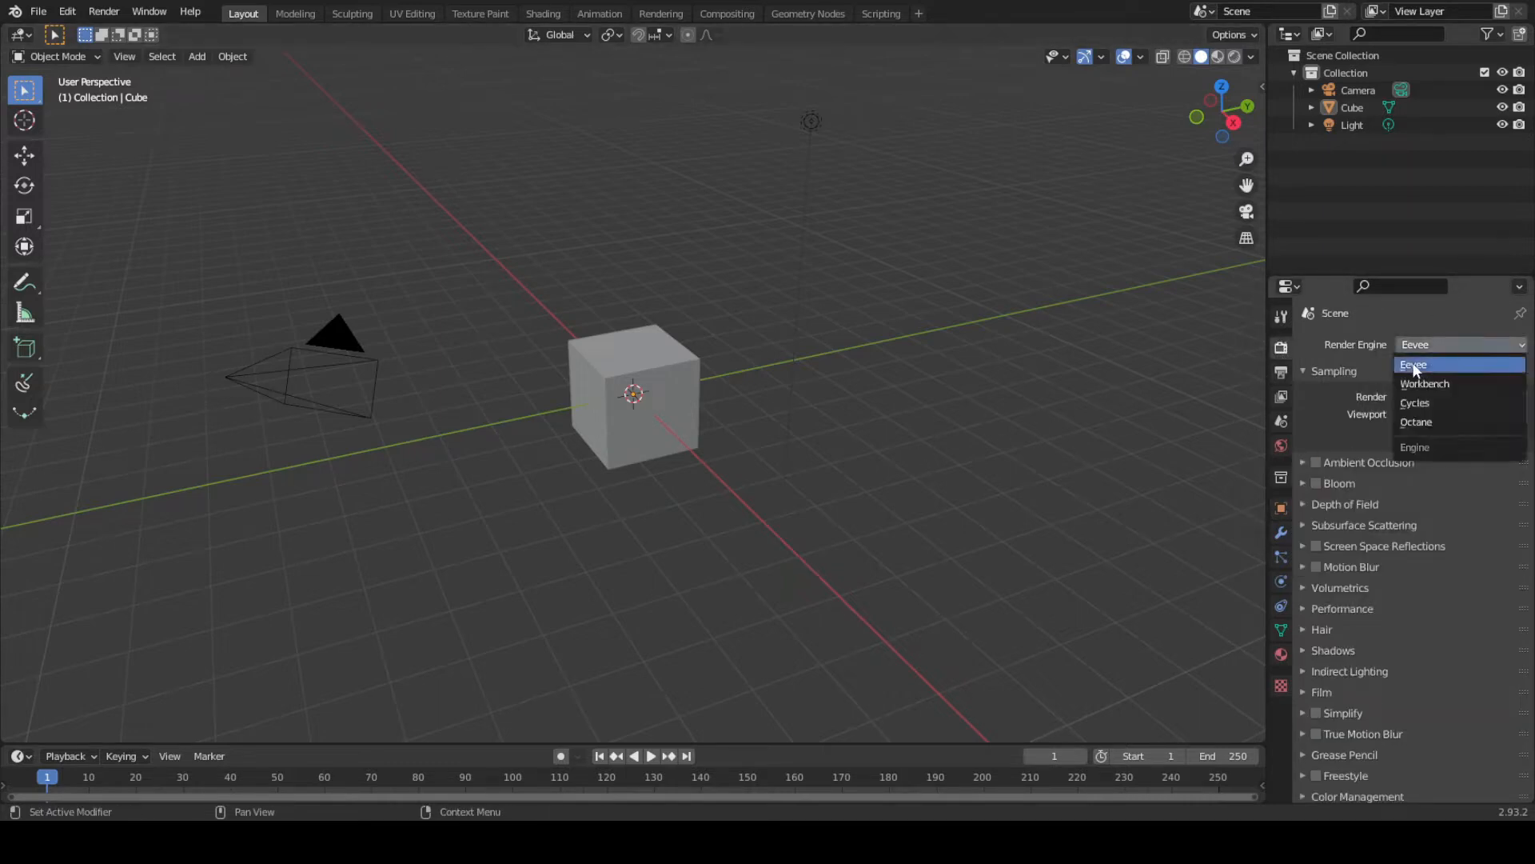
{"action": "left_click", "coordinate": [1419, 421]}
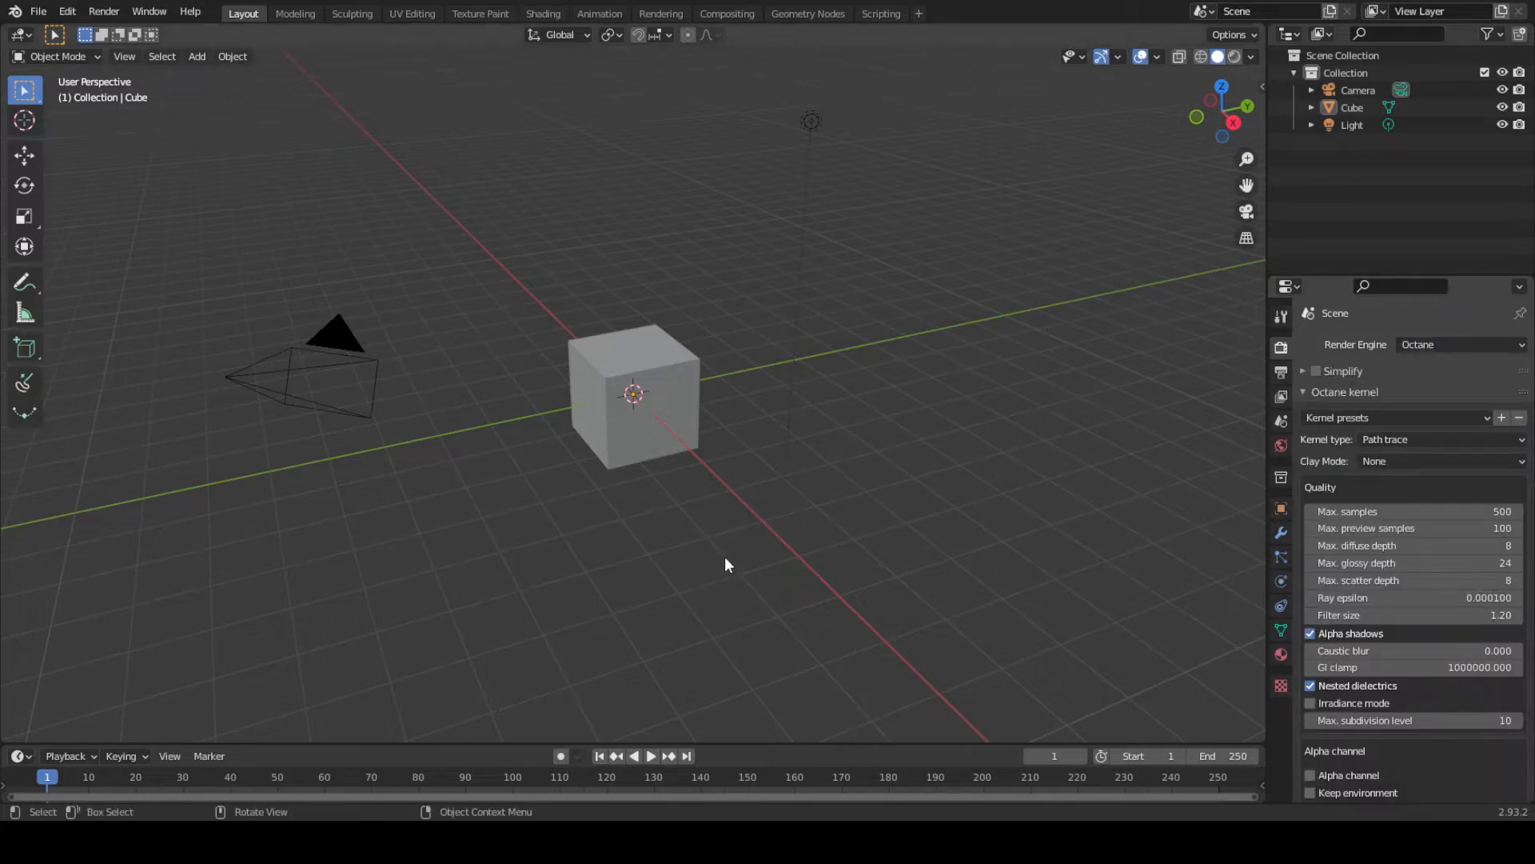
Scale the default cube up uniformly by a factor of about 3 while working in top view
{"action": "key", "text": "KP_7"}
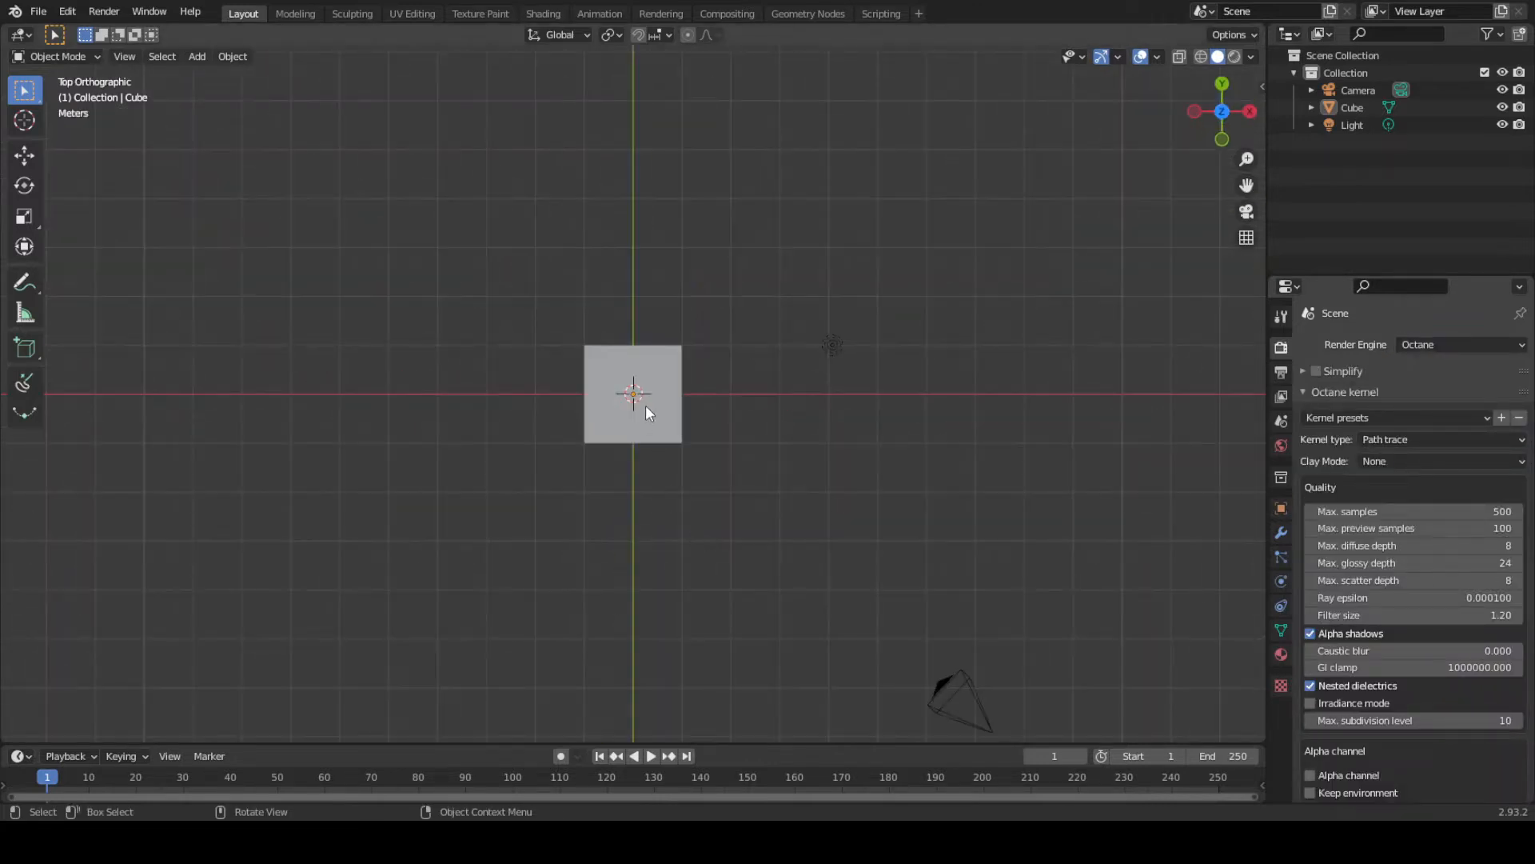
{"action": "left_click", "coordinate": [645, 405]}
{"action": "key", "text": "s"}
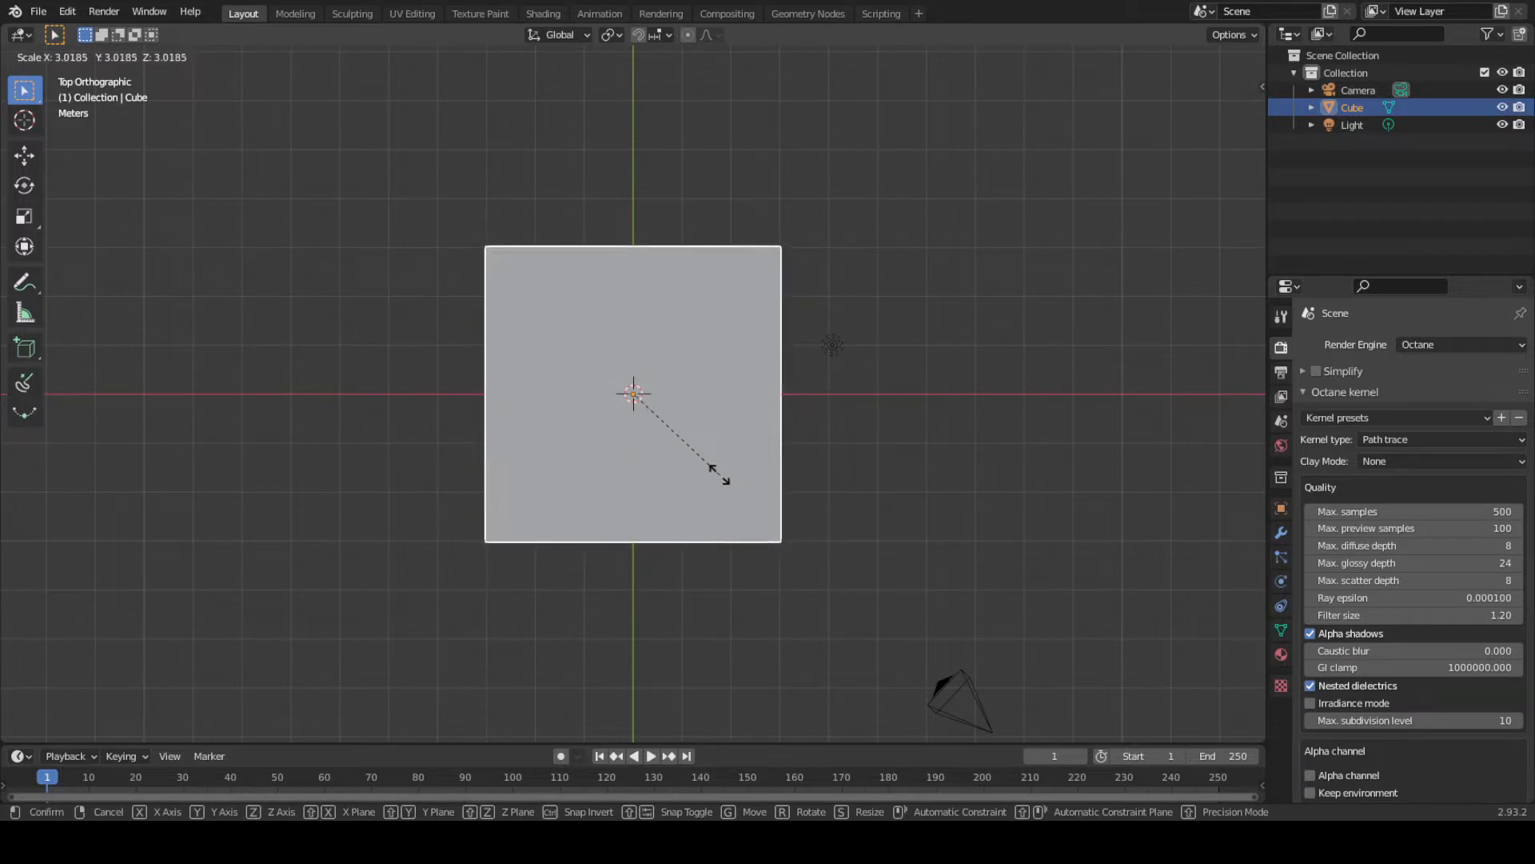
{"action": "left_click", "coordinate": [718, 482]}
Add a Monkey mesh to the scene
{"action": "key", "text": "shift+a"}
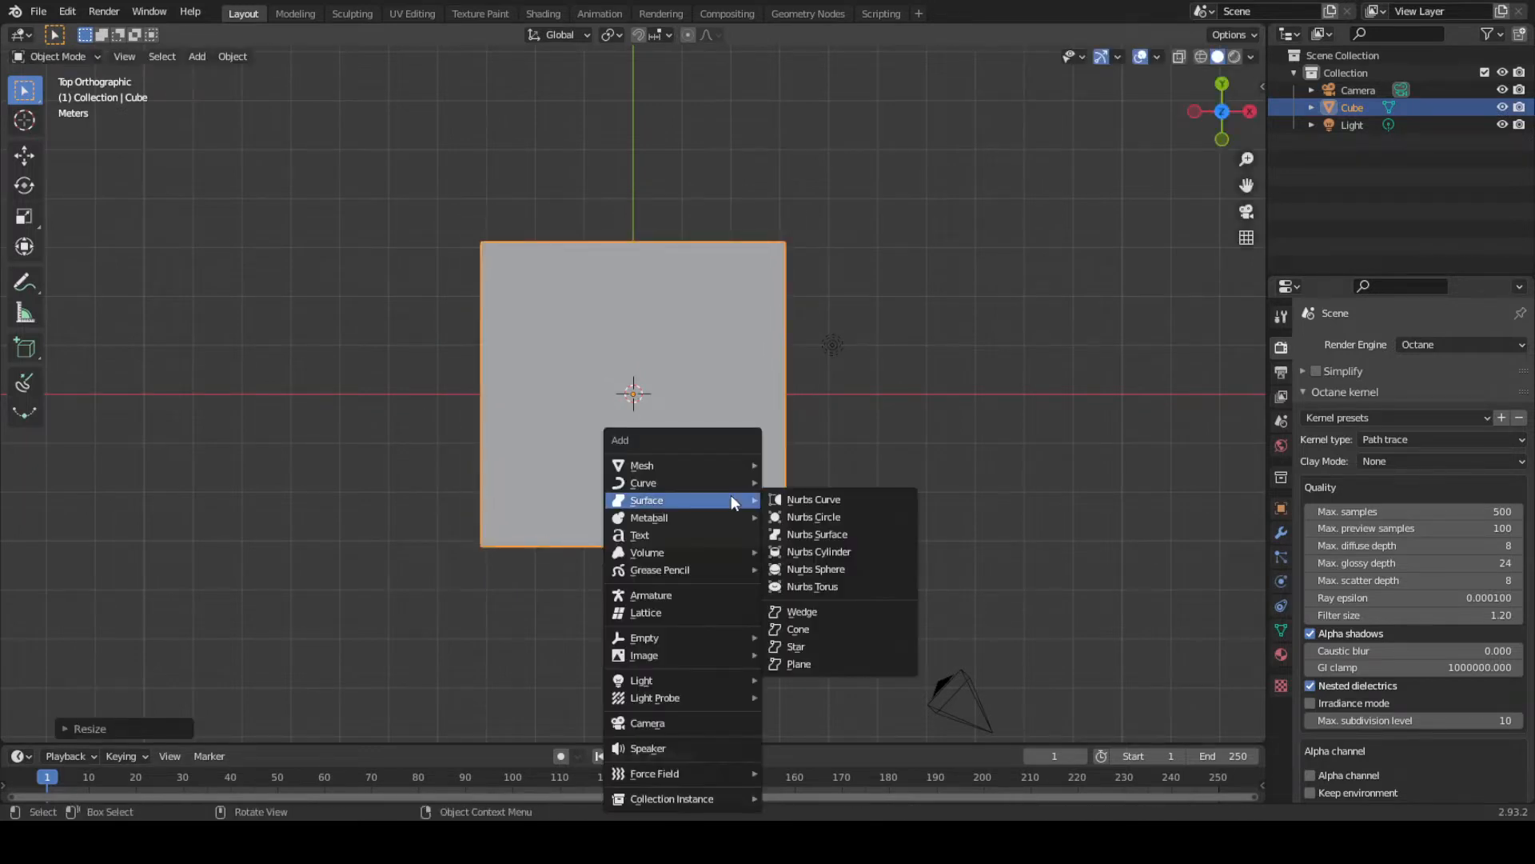
{"action": "key", "text": "m"}
{"action": "key", "text": "Down"}
{"action": "key", "text": "Down"}
{"action": "key", "text": "Down"}
{"action": "key", "text": "Down"}
{"action": "key", "text": "Down"}
{"action": "key", "text": "Down"}
{"action": "key", "text": "Down"}
{"action": "key", "text": "Down"}
{"action": "key", "text": "Down"}
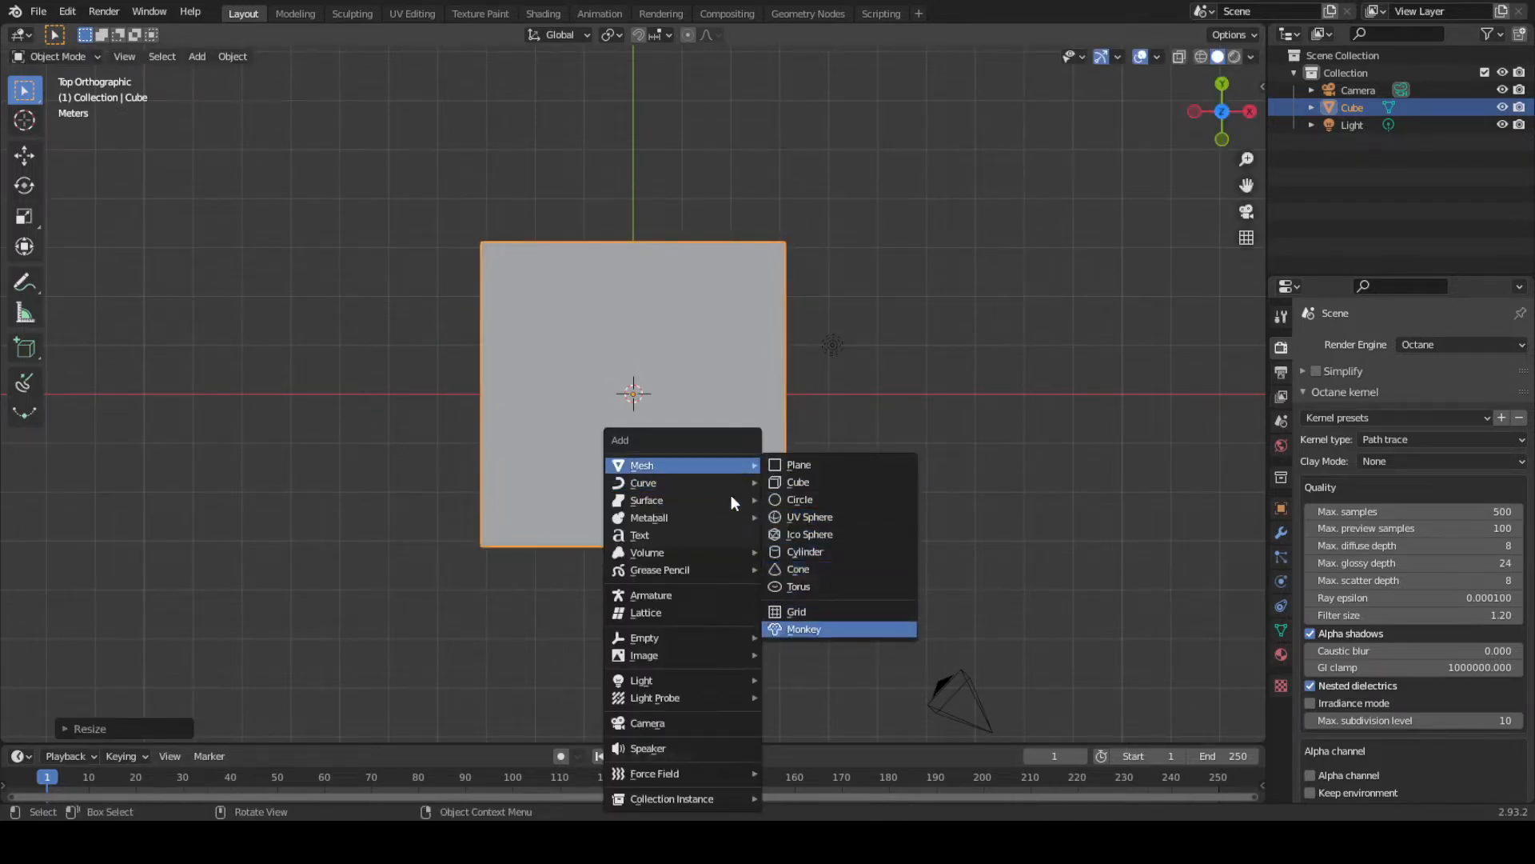
{"action": "key", "text": "Return"}
Move the monkey along the positive Y axis until it sits just behind the enlarged cube
{"action": "key", "text": "g"}
{"action": "key", "text": "y"}
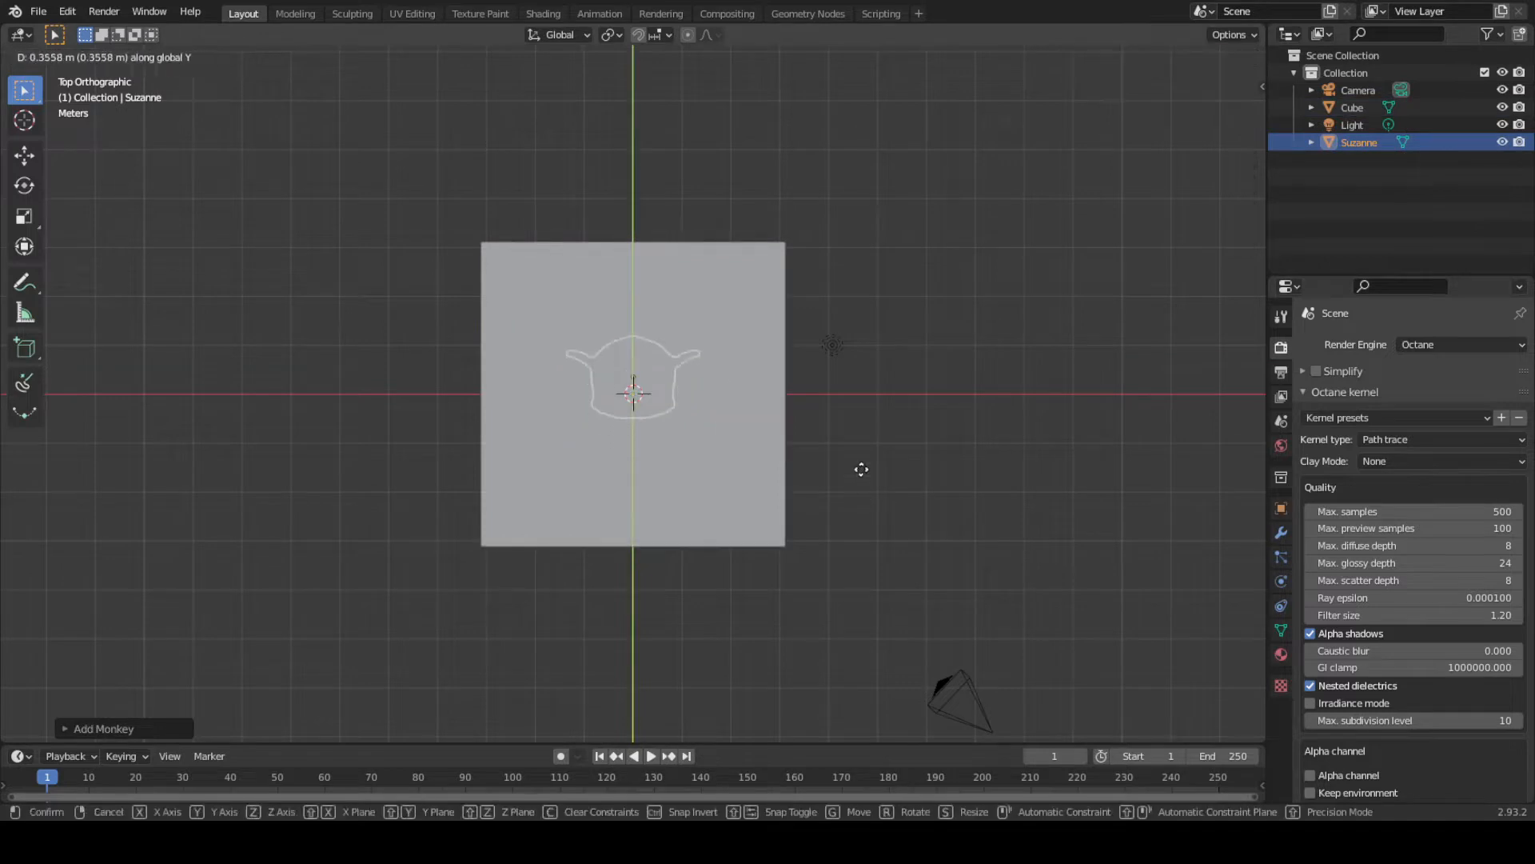
{"action": "left_click", "coordinate": [848, 300]}
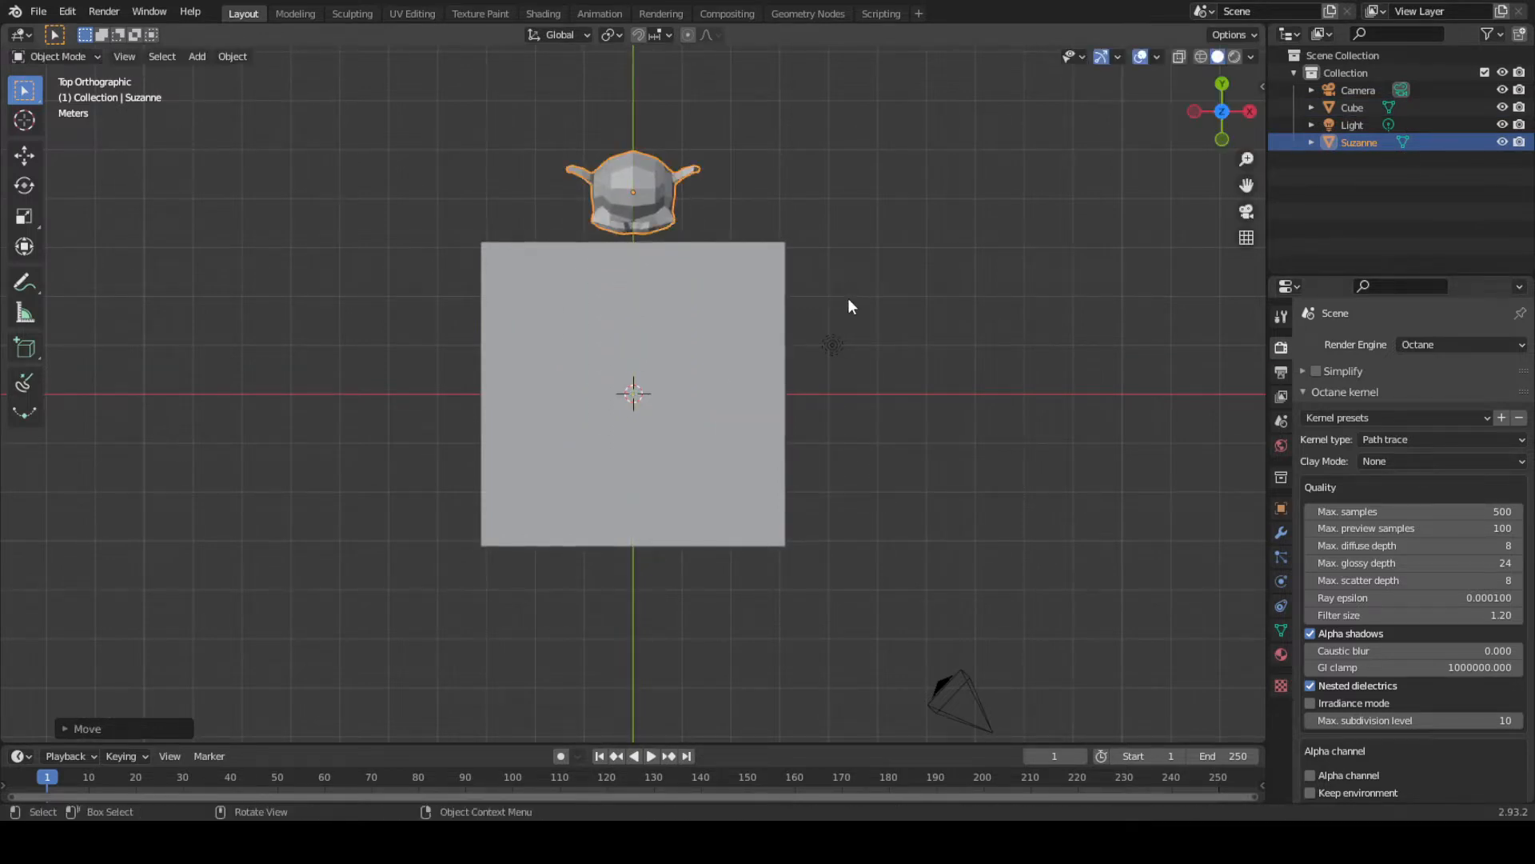
Split the 3D viewport into two side-by-side areas and align the camera to a front view of the cube
{"action": "left_click_drag", "start_coordinate": [1264, 27], "coordinate": [645, 179]}
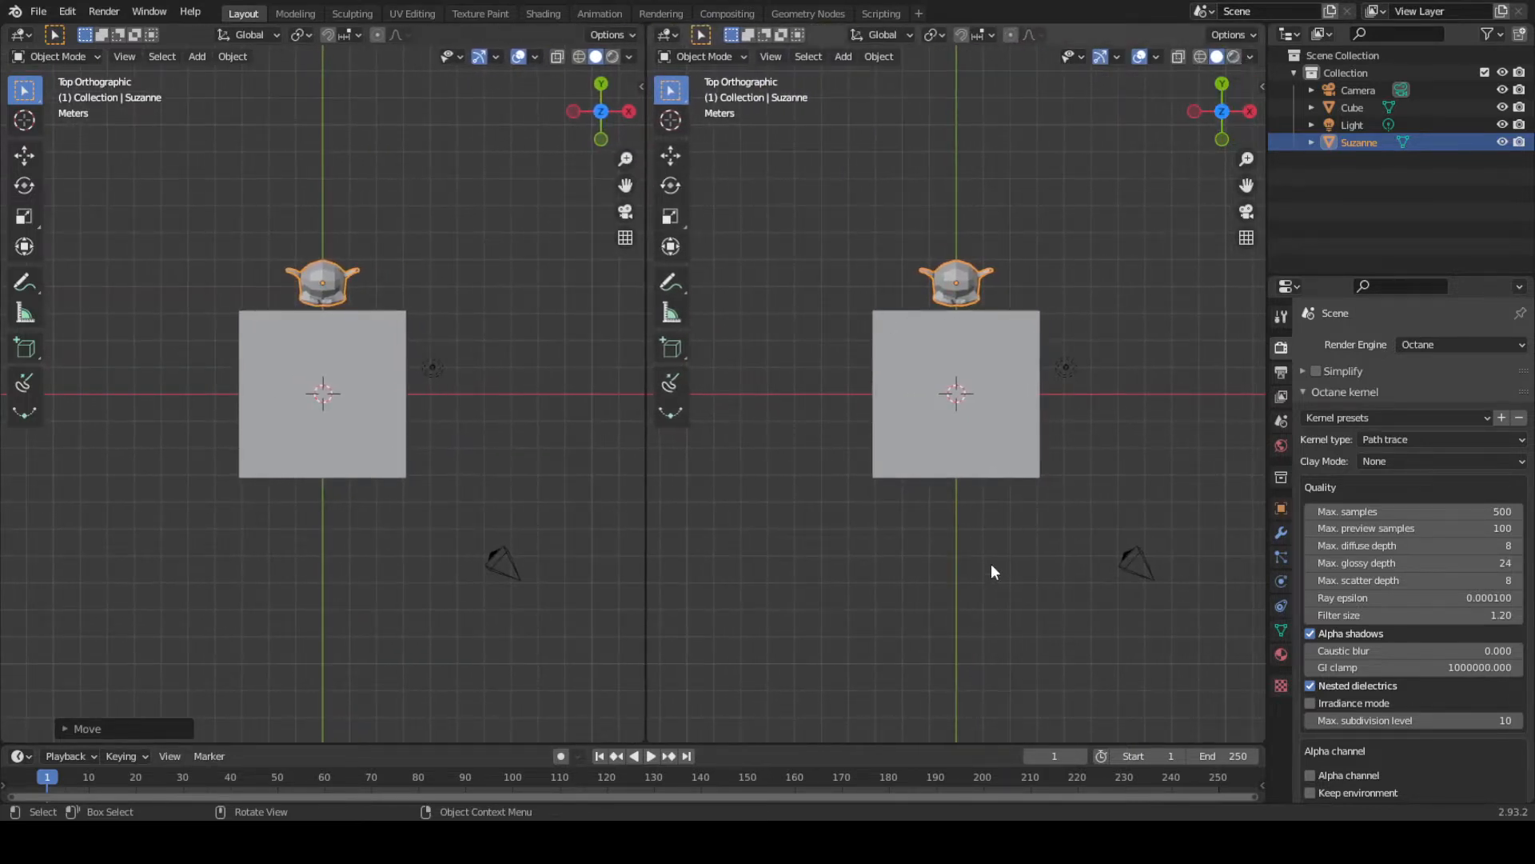
{"action": "middle_click_drag", "start_coordinate": [960, 504], "coordinate": [963, 323]}
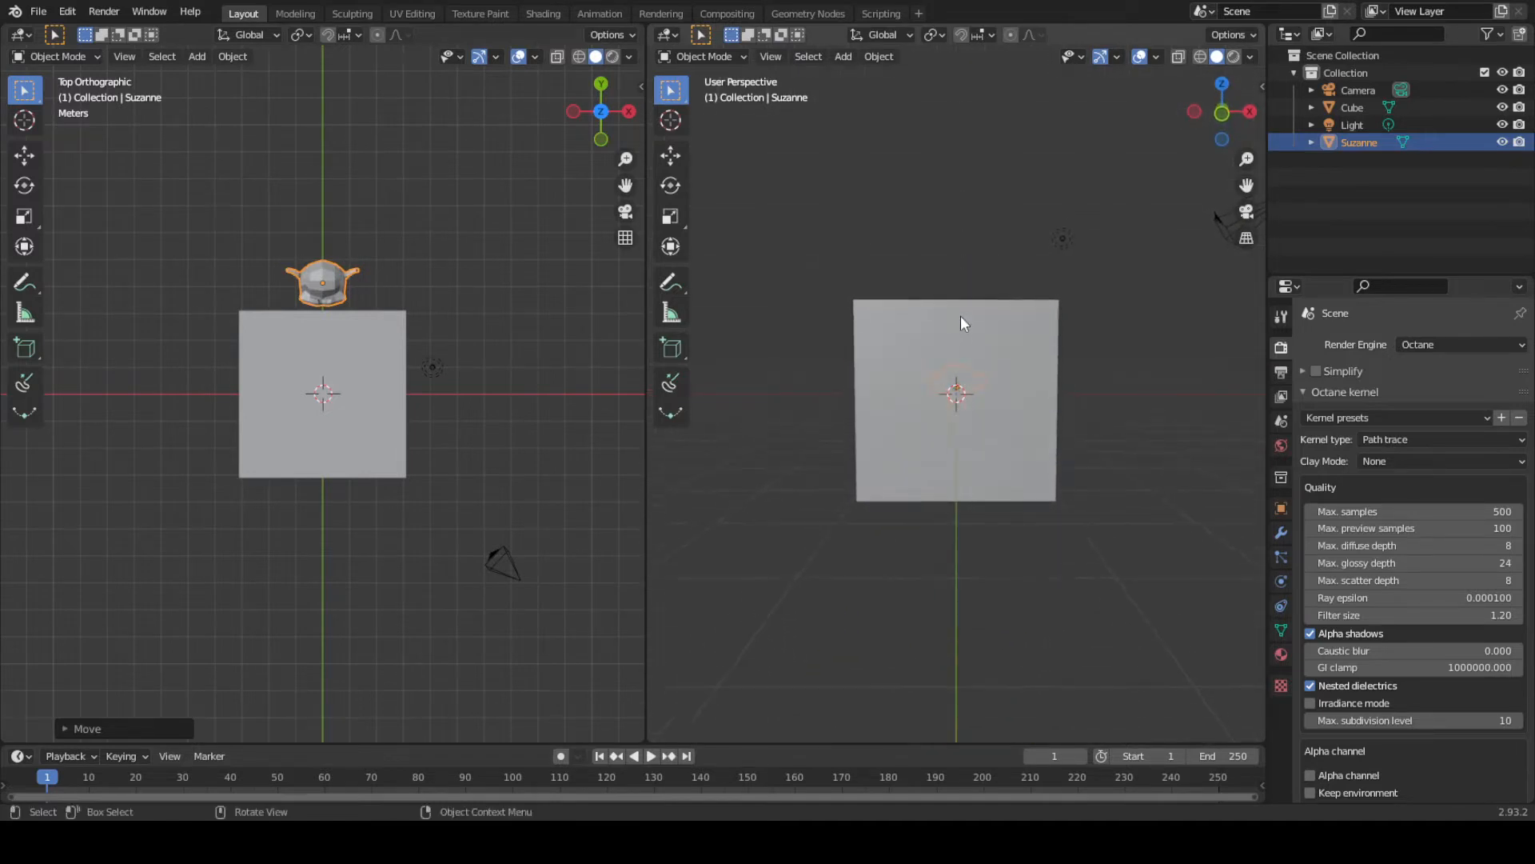
{"action": "key", "text": "KP_0"}
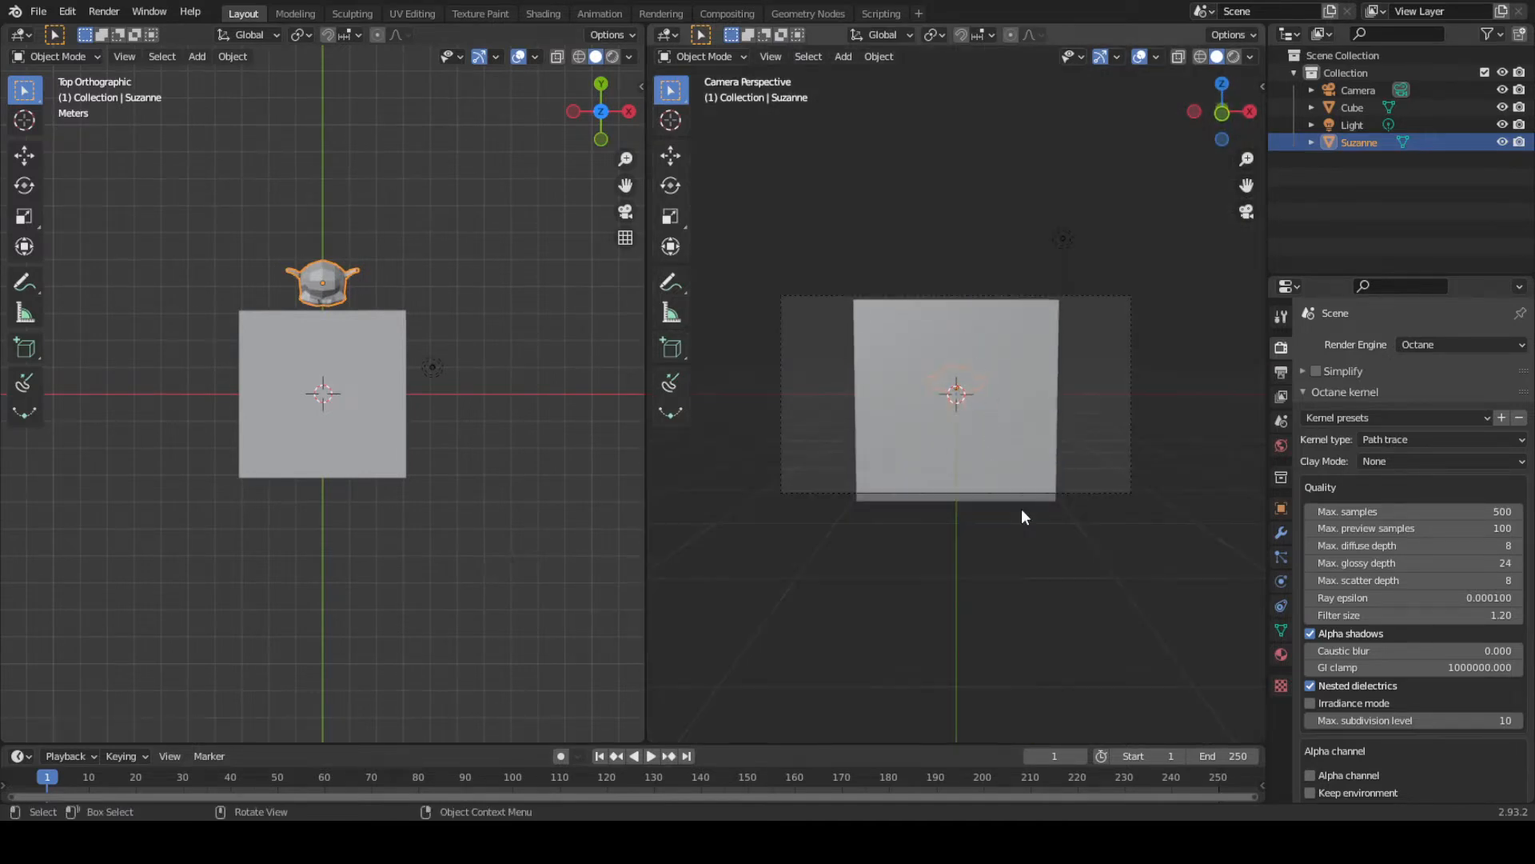
Change one of the two 3D viewports to the Shader Editor and display the other in rendered shading
{"action": "left_click", "coordinate": [21, 34]}
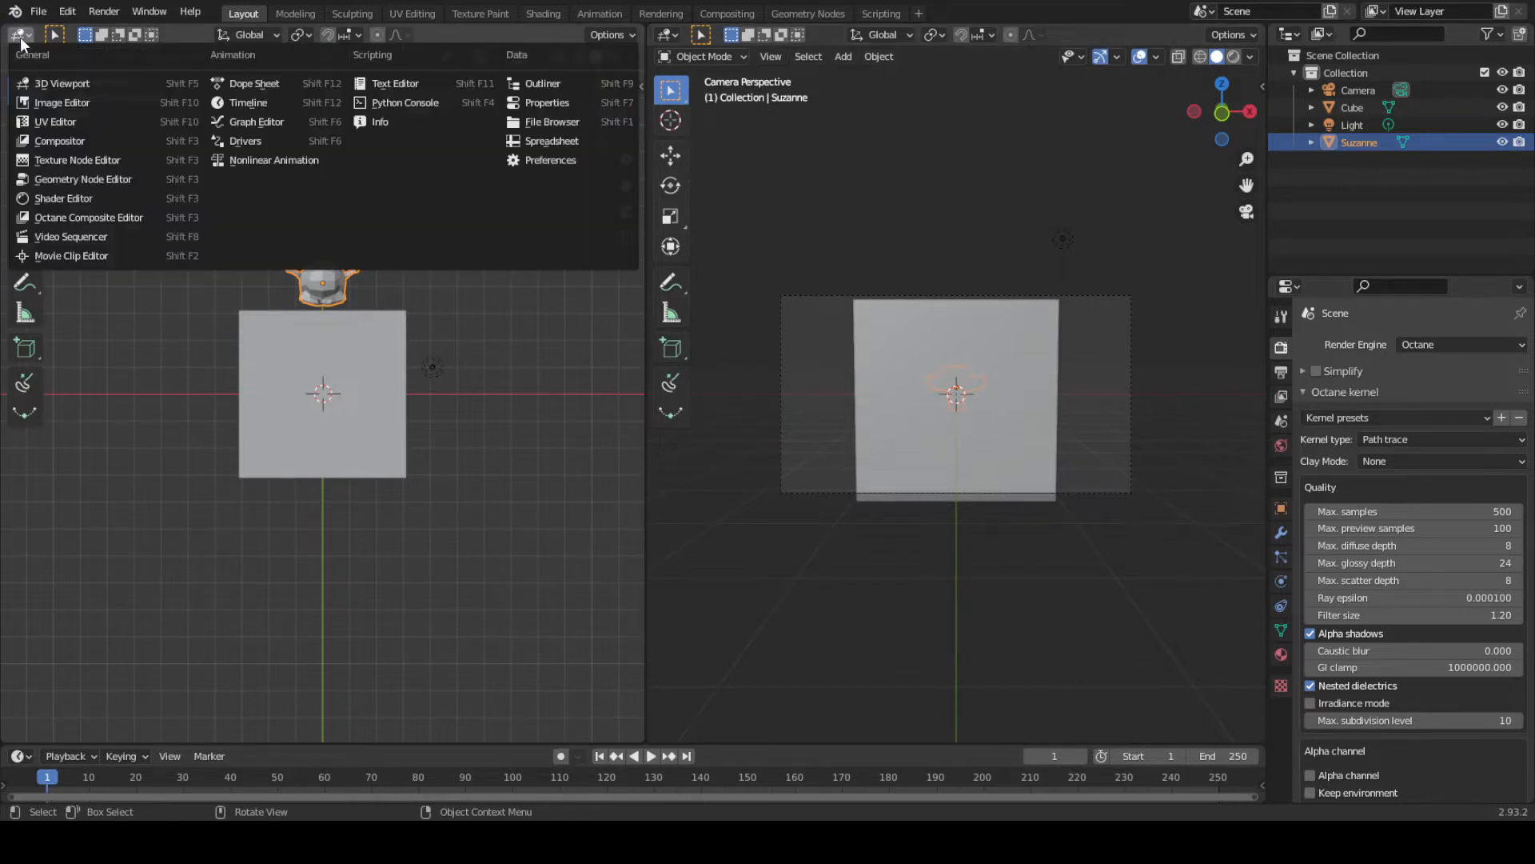
{"action": "left_click", "coordinate": [50, 195]}
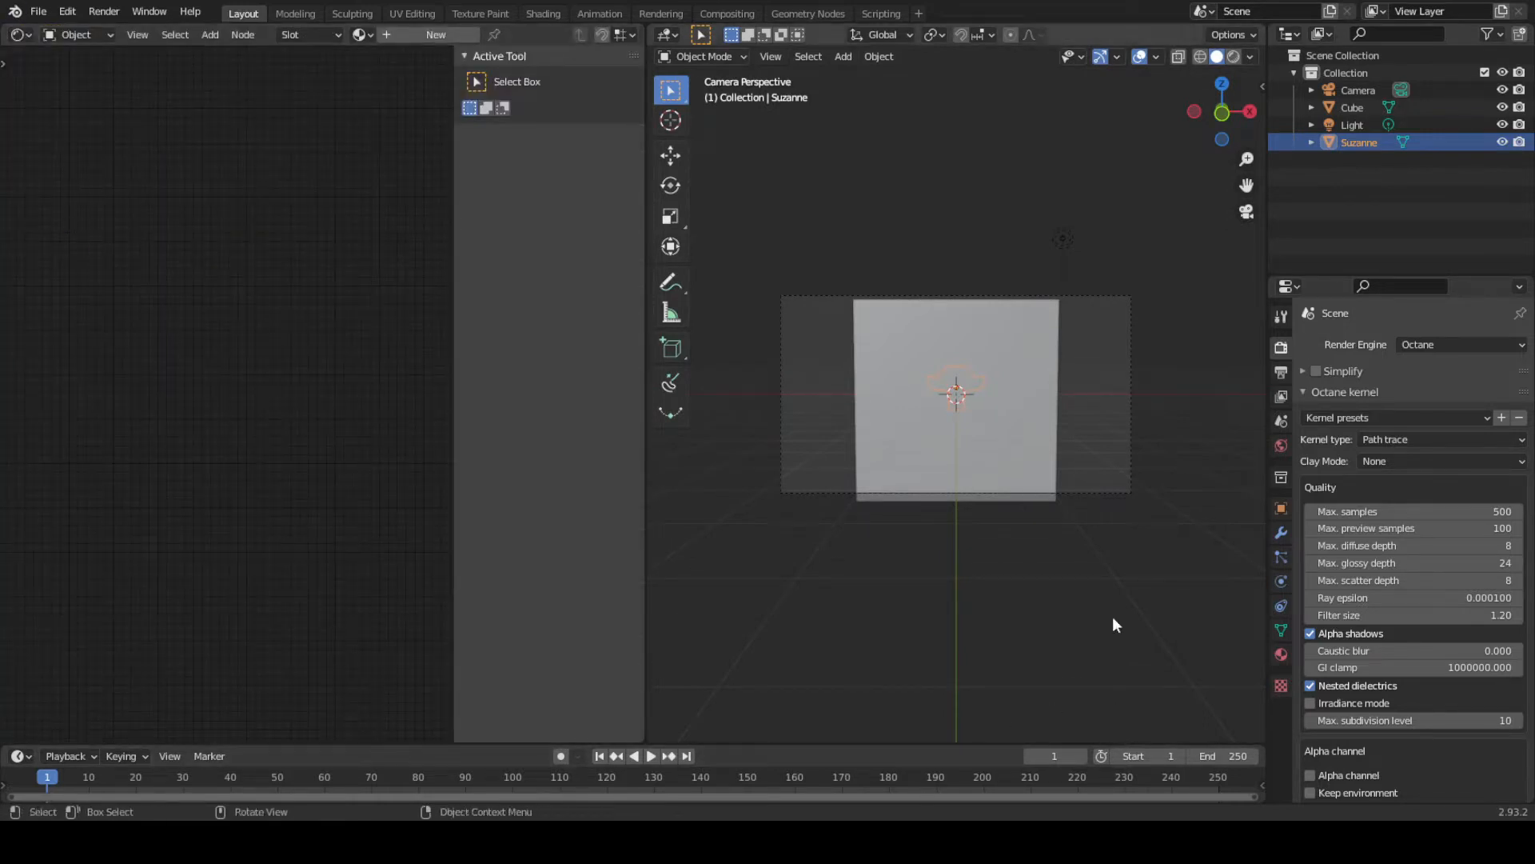
{"action": "left_click", "coordinate": [1232, 57]}
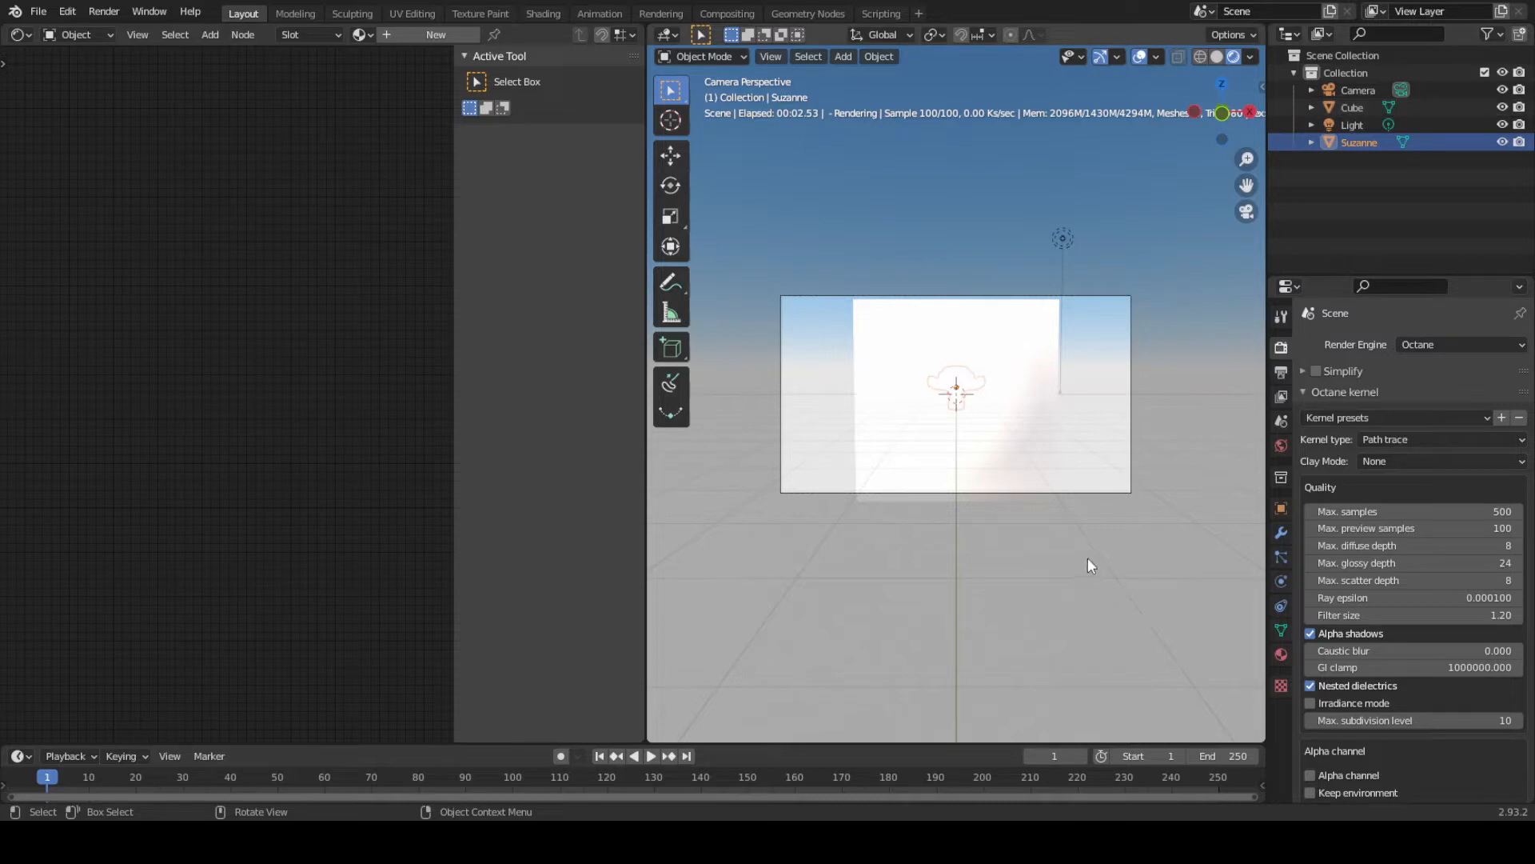
Examine the camera's placement relative to the cube and monkey from above, and return to the camera view
{"action": "key", "text": "KP_7"}
{"action": "left_click", "coordinate": [1357, 90]}
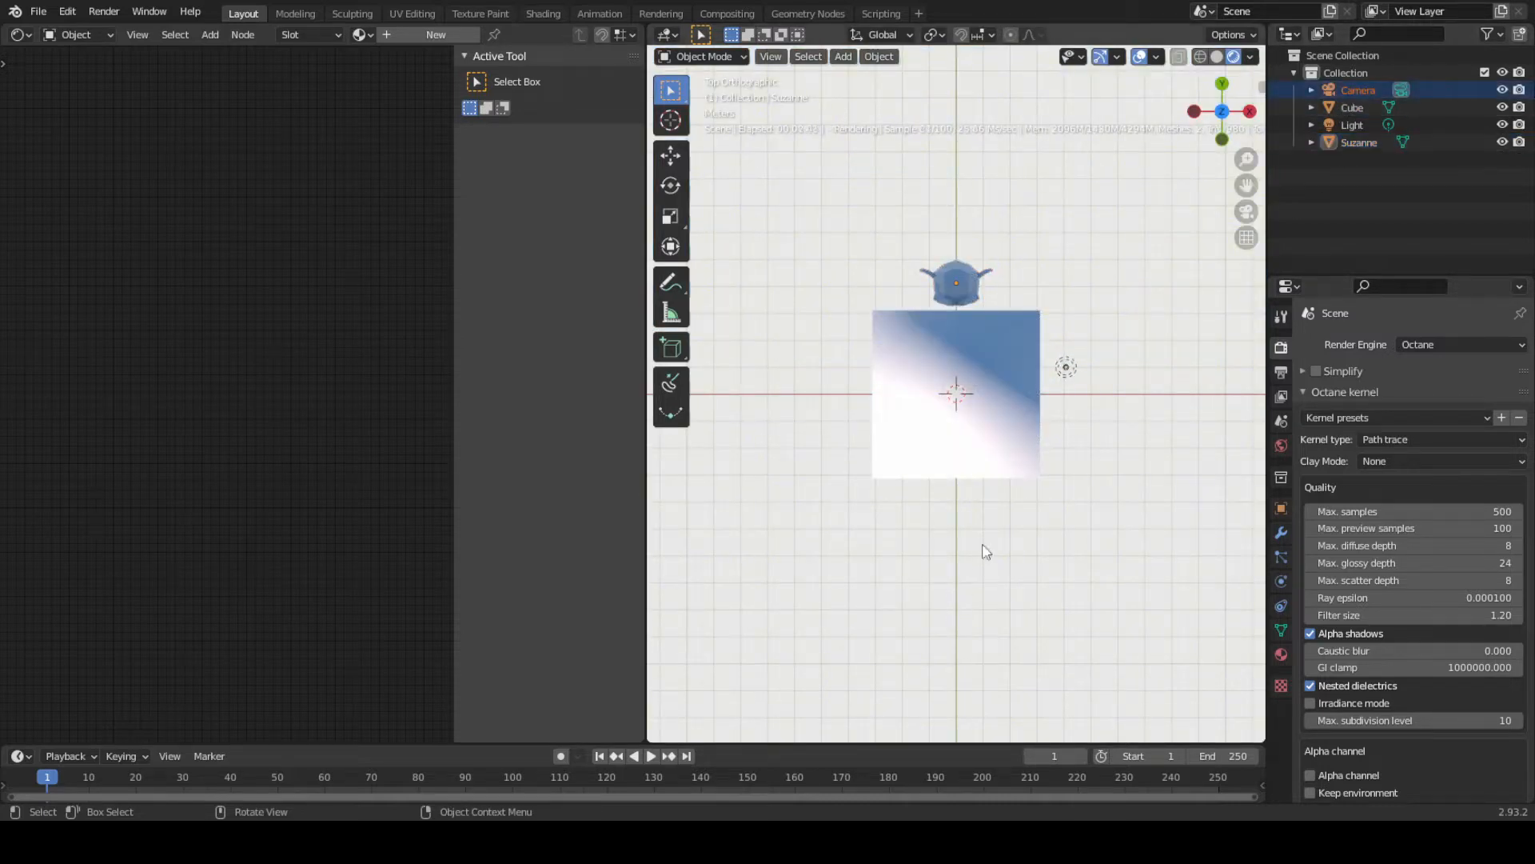
{"action": "scroll", "coordinate": [984, 603], "scroll_direction": "down", "scroll_amount": 3}
{"action": "middle_click_drag", "start_coordinate": [988, 704], "coordinate": [997, 531], "text": "shift"}
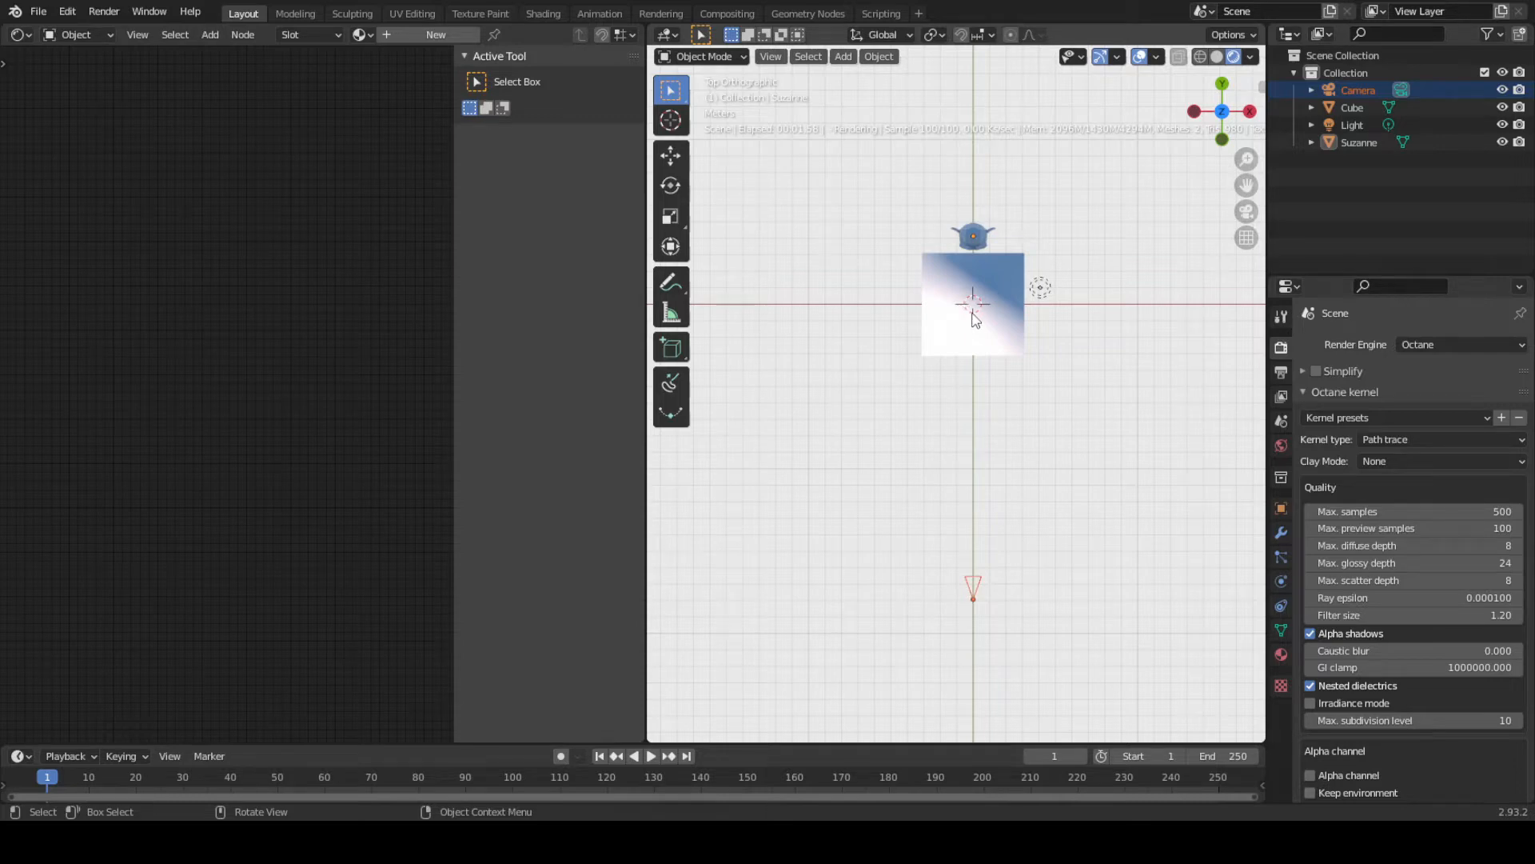
{"action": "key", "text": "KP_0"}
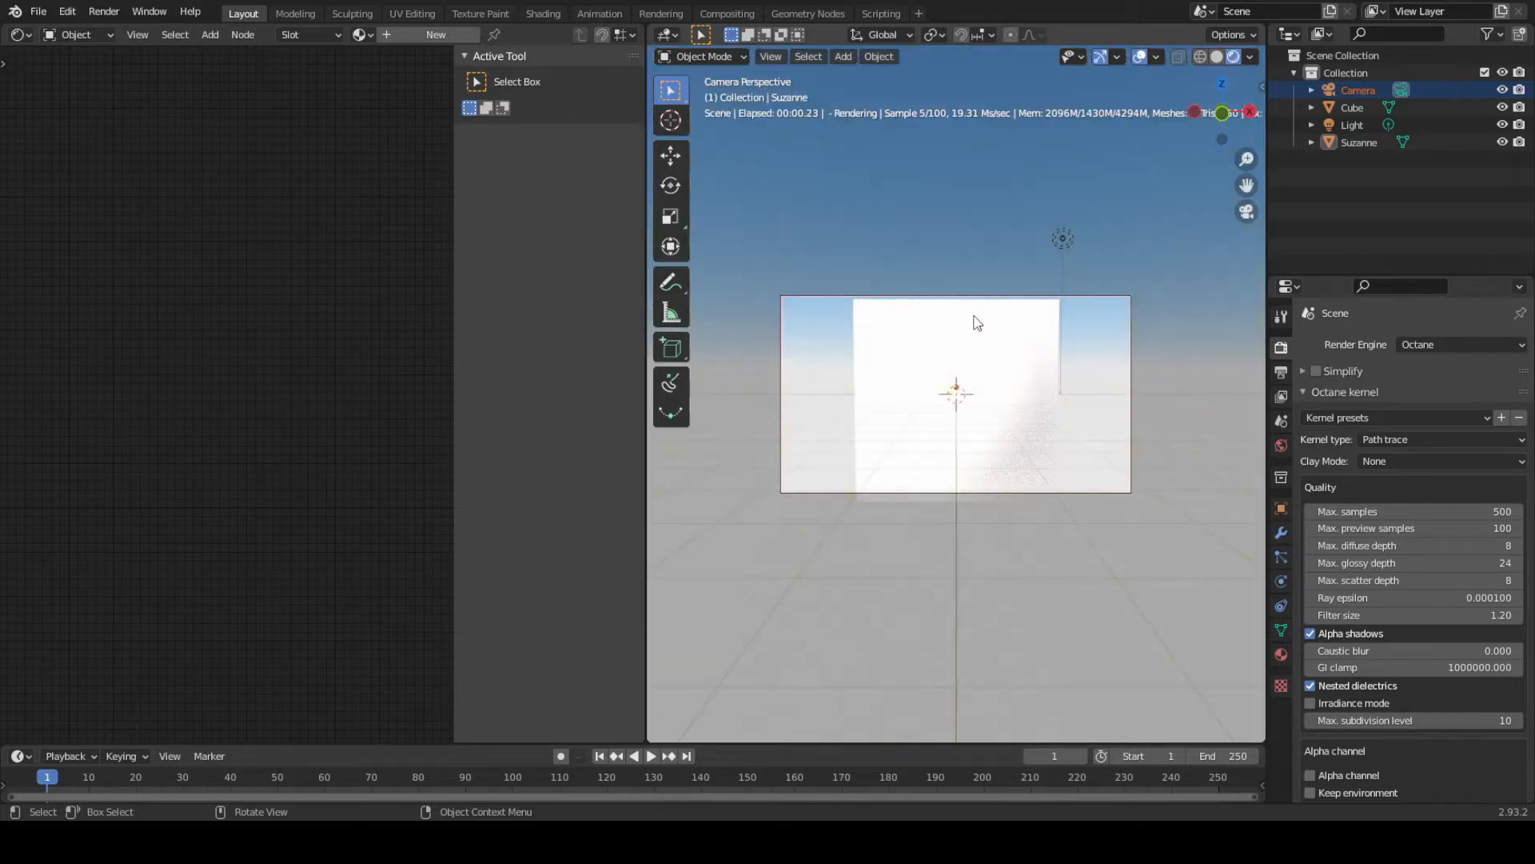
Replace the cube's existing material with a newly created one, removing the old Principled BSDF node and material slot
{"action": "left_click", "coordinate": [1346, 108]}
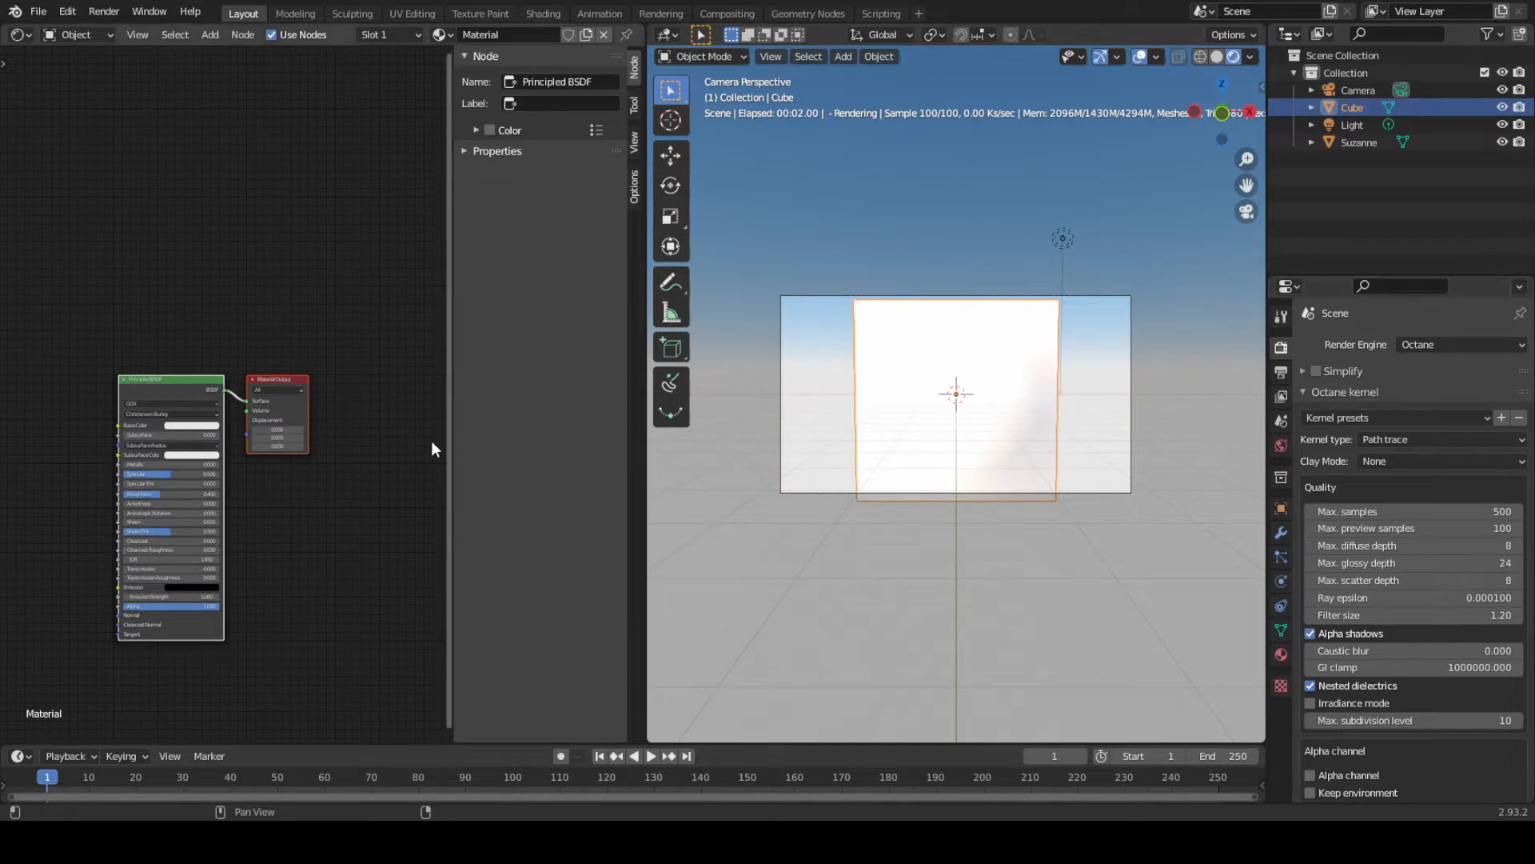
{"action": "left_click", "coordinate": [171, 386]}
{"action": "key", "text": "Delete"}
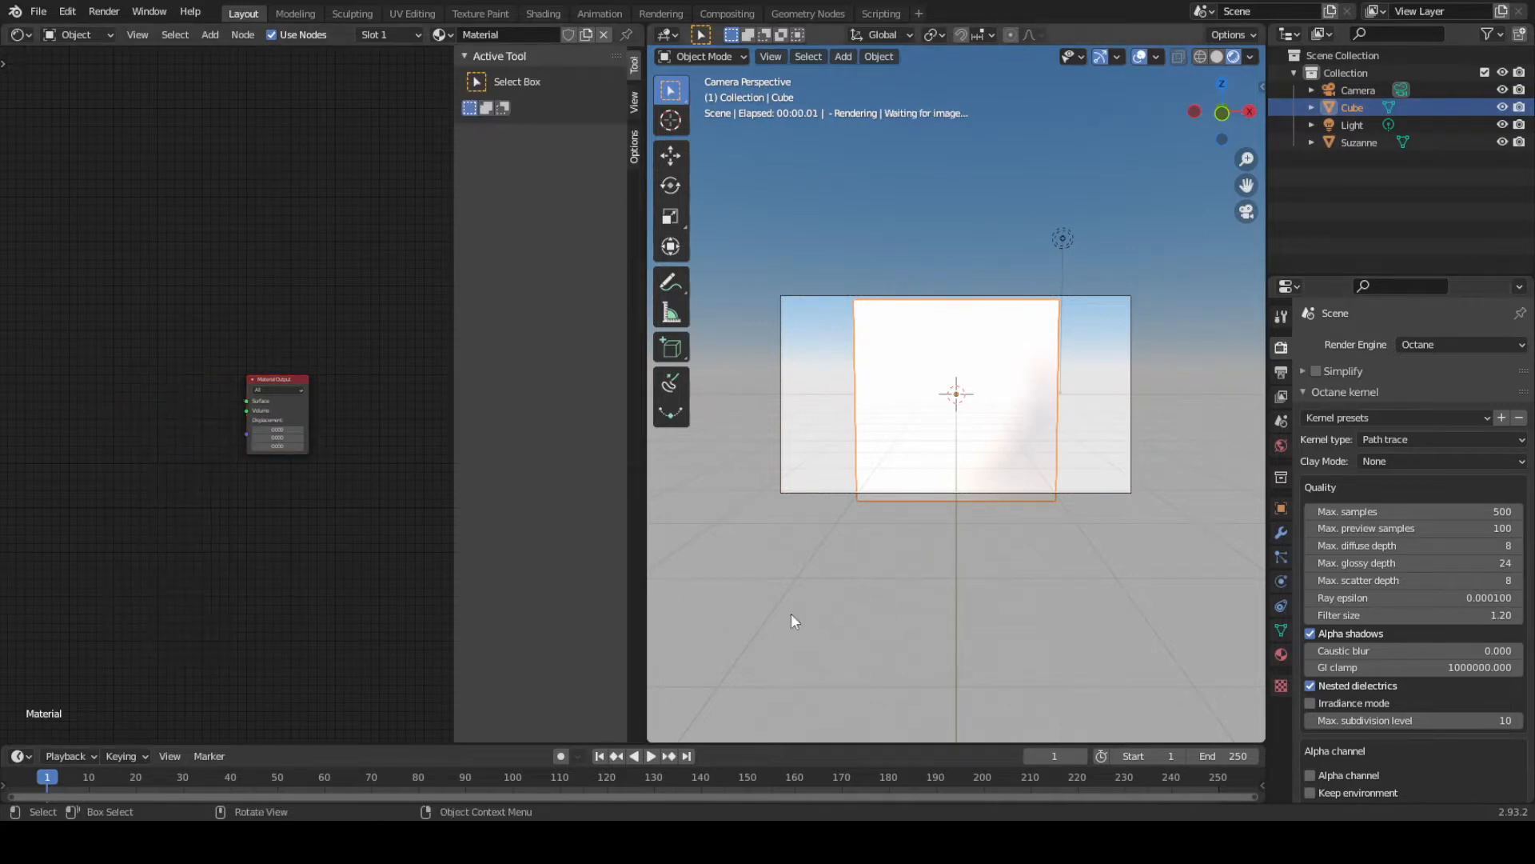
{"action": "left_click", "coordinate": [1281, 654]}
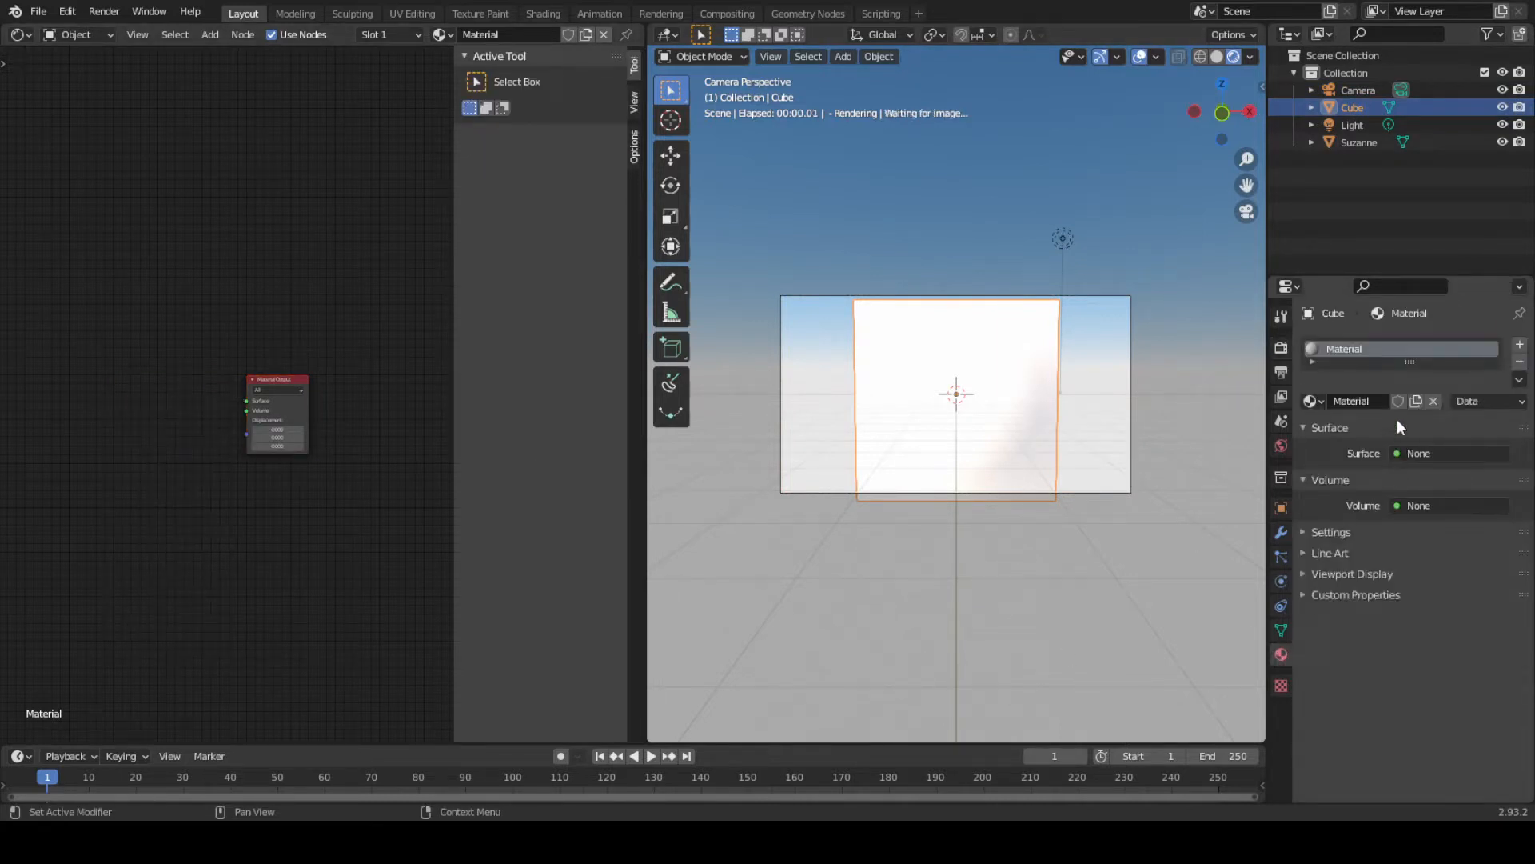
{"action": "left_click", "coordinate": [1519, 361]}
{"action": "left_click", "coordinate": [1386, 401]}
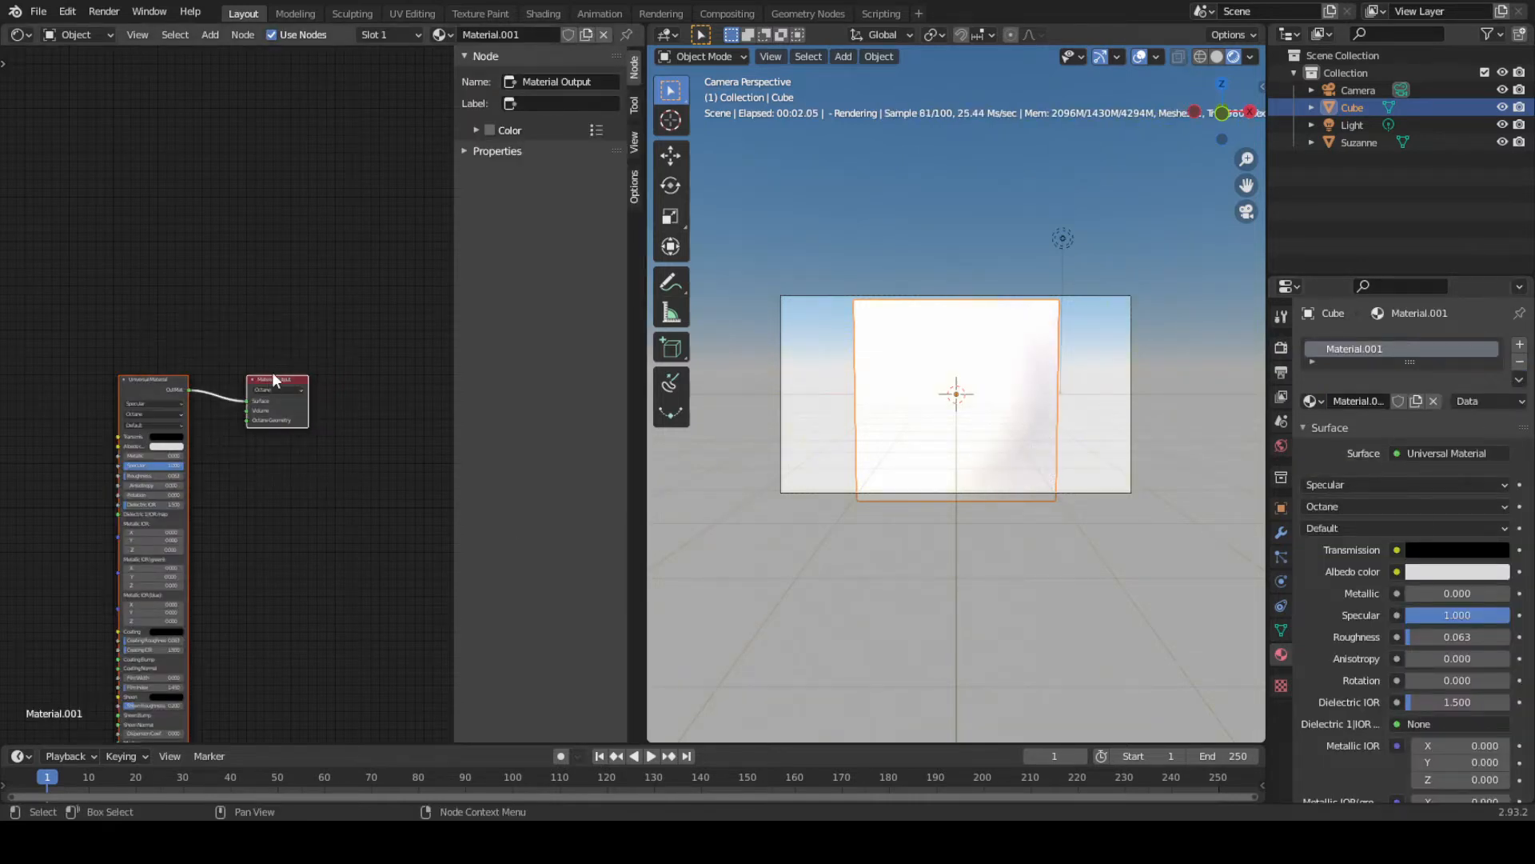
Delete the Universal Material node from the cube's new material
{"action": "middle_click_drag", "start_coordinate": [272, 372], "coordinate": [373, 208]}
{"action": "scroll", "coordinate": [336, 224], "scroll_direction": "up", "scroll_amount": 1}
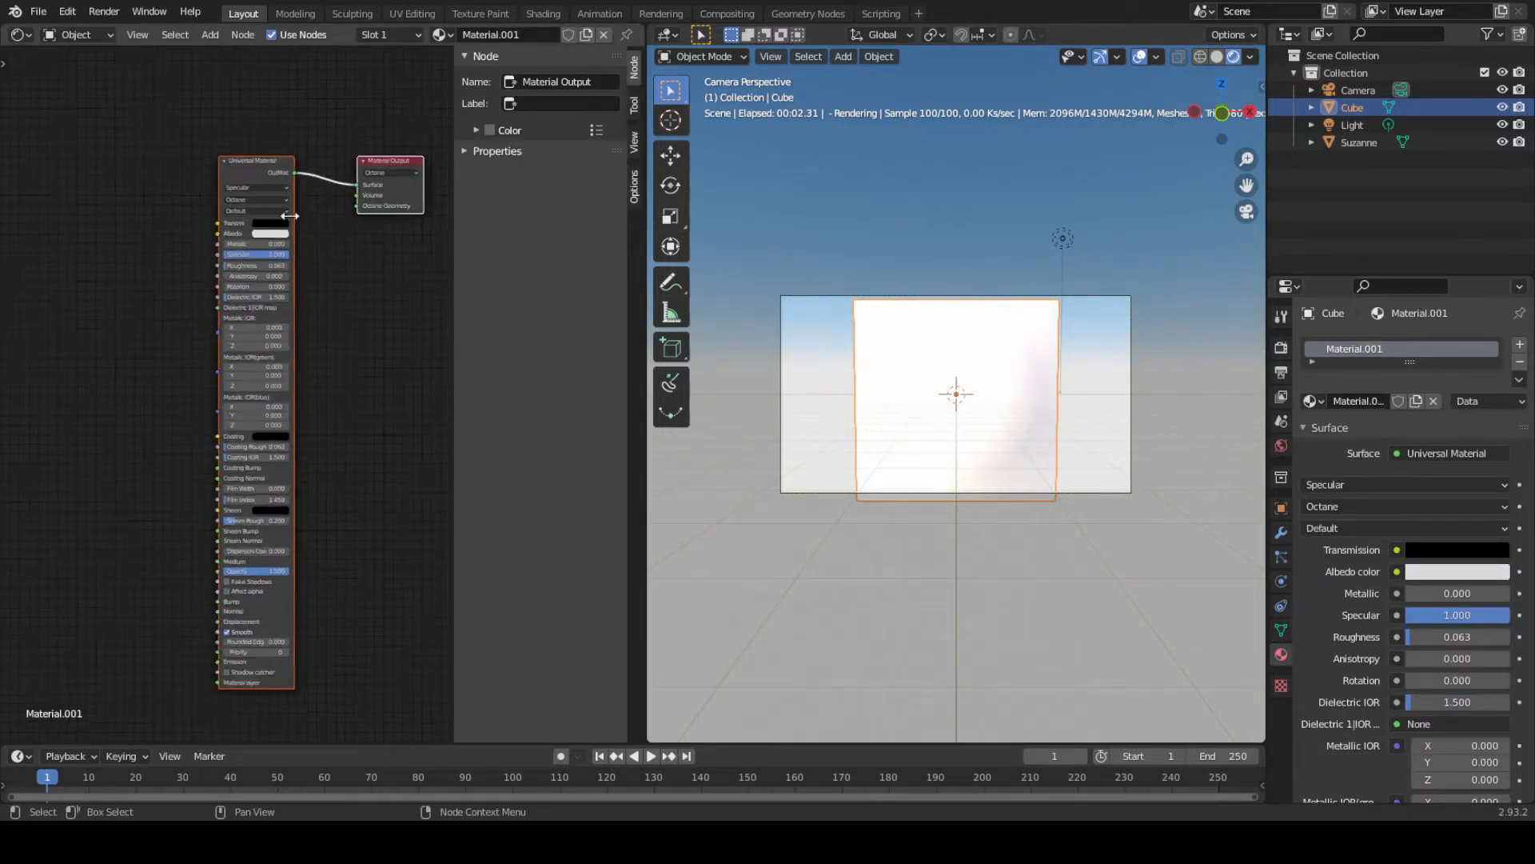
{"action": "left_click", "coordinate": [233, 161]}
{"action": "key", "text": "x"}
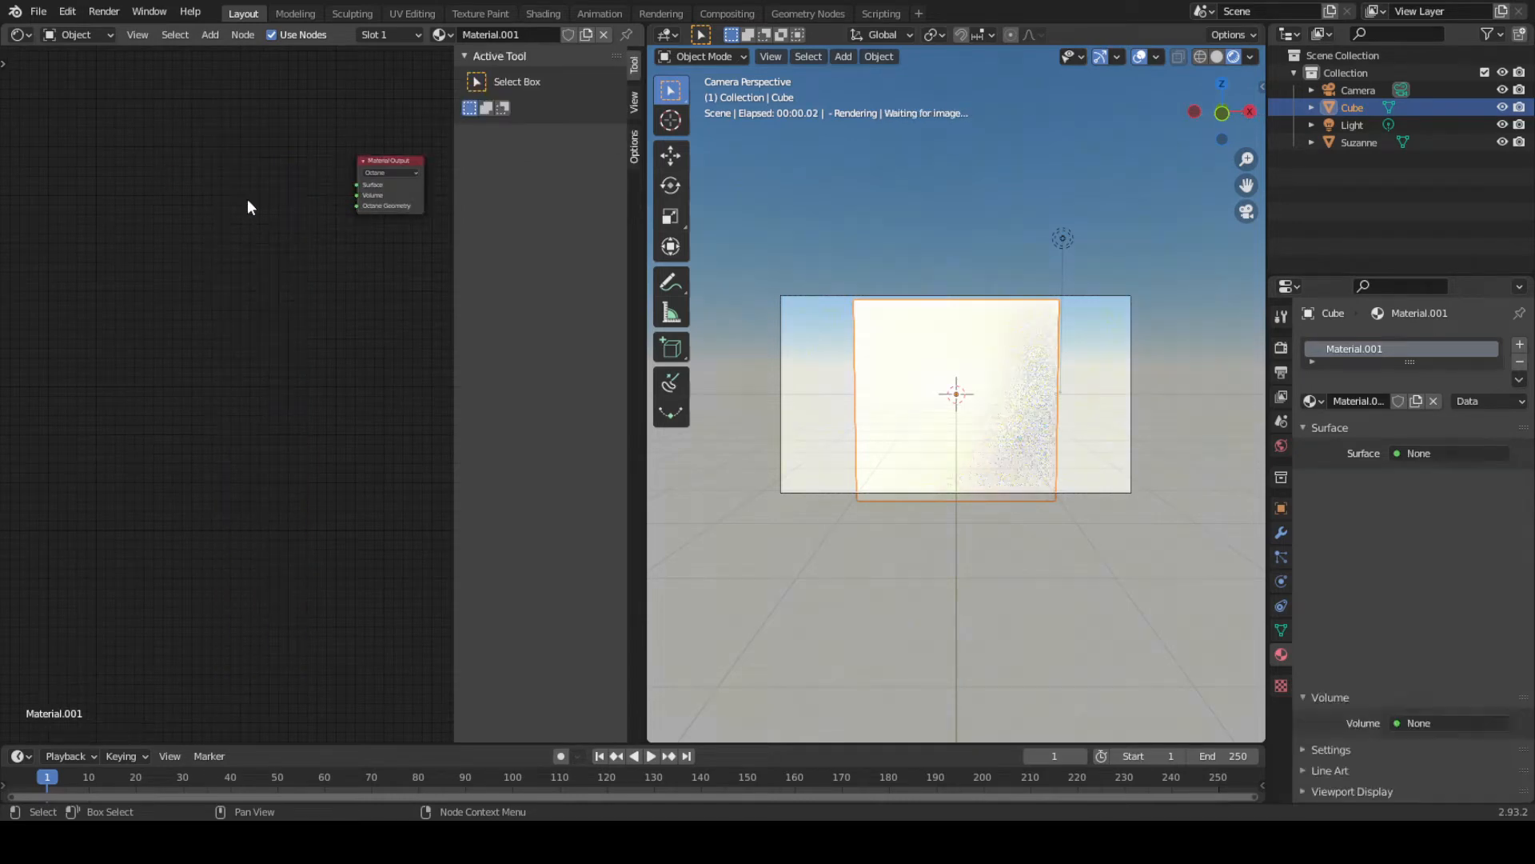
Add a Specular Material node to the cube's material, found by searching for "spe"
{"action": "key", "text": "shift+a"}
{"action": "left_click", "coordinate": [248, 255]}
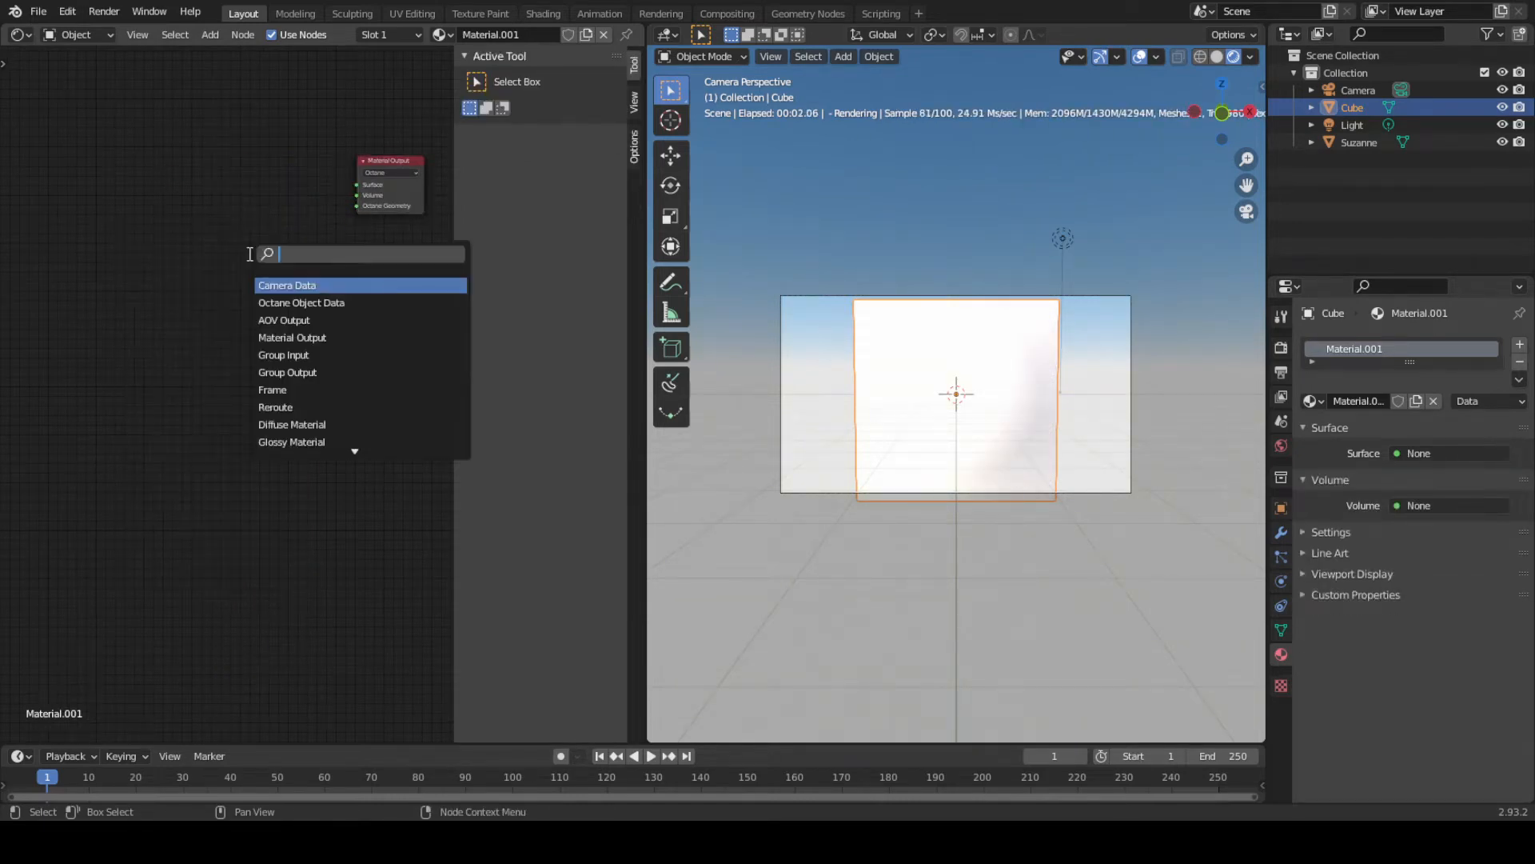
{"action": "type", "text": "spe"}
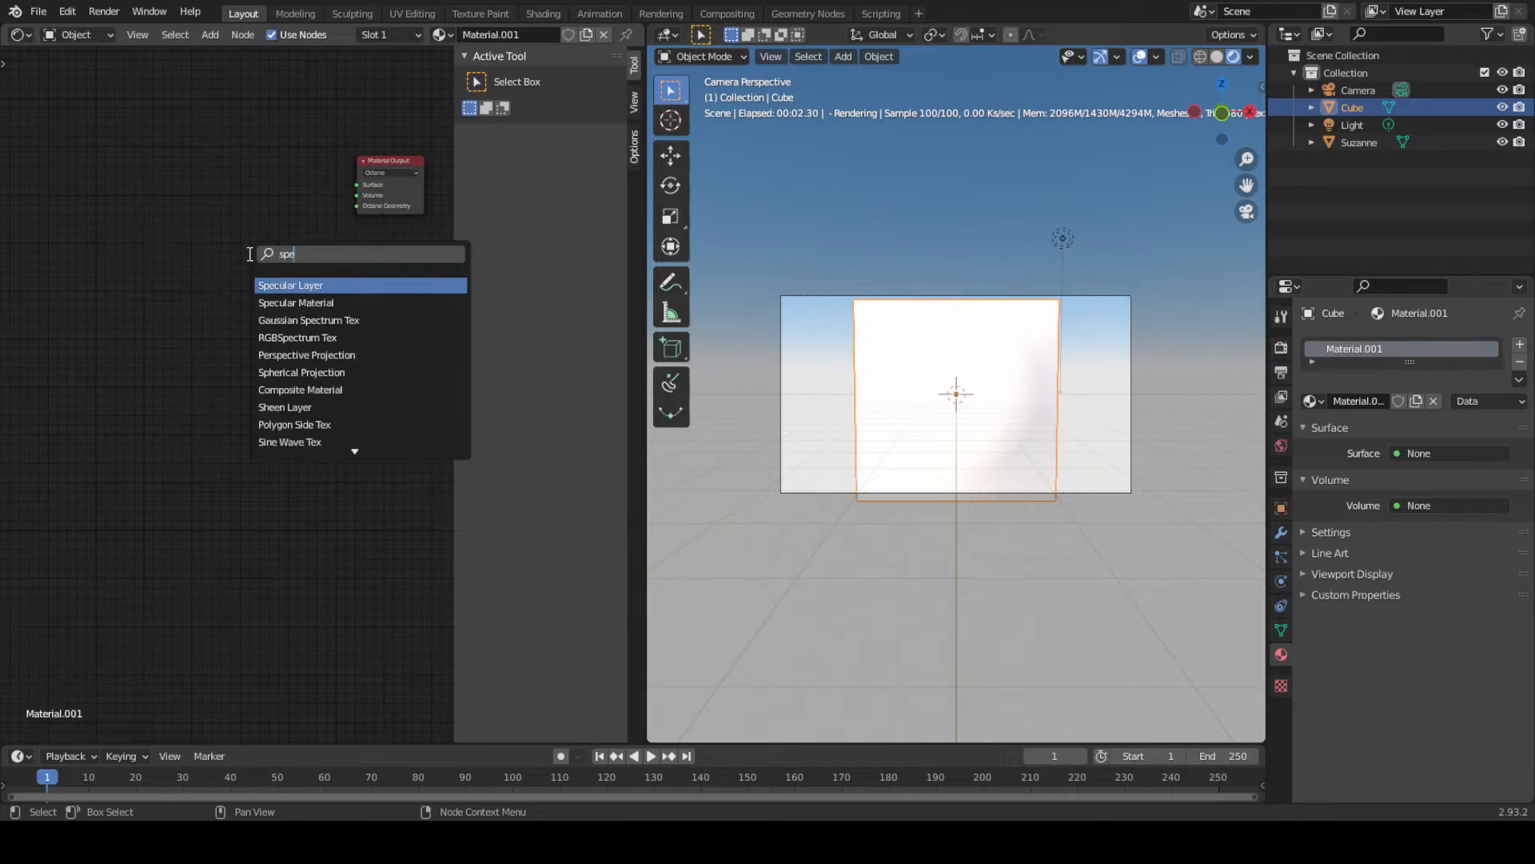
{"action": "key", "text": "Down"}
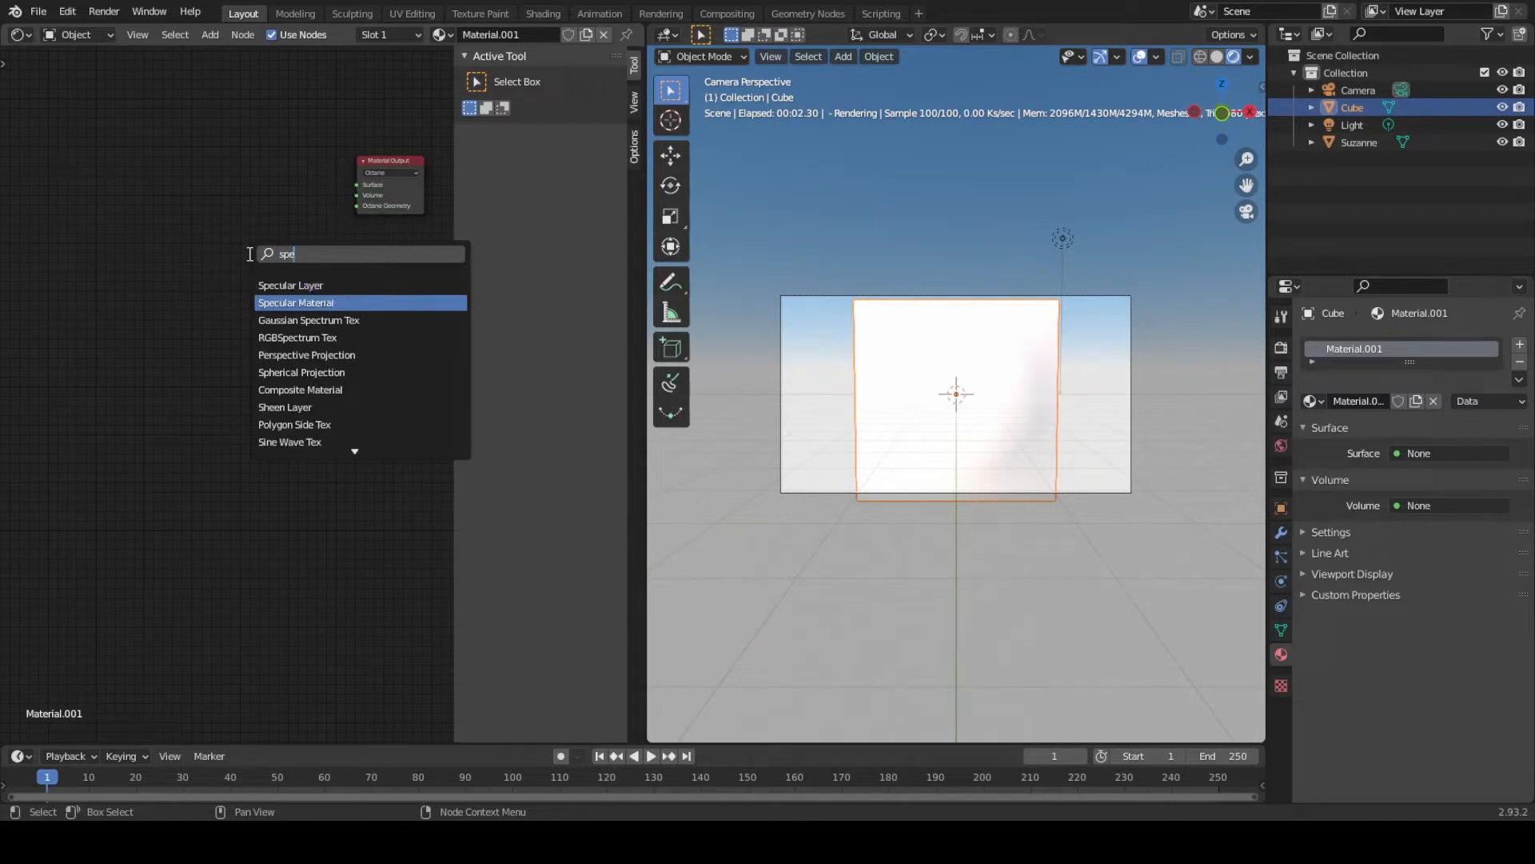
{"action": "key", "text": "Return"}
{"action": "left_click", "coordinate": [248, 253]}
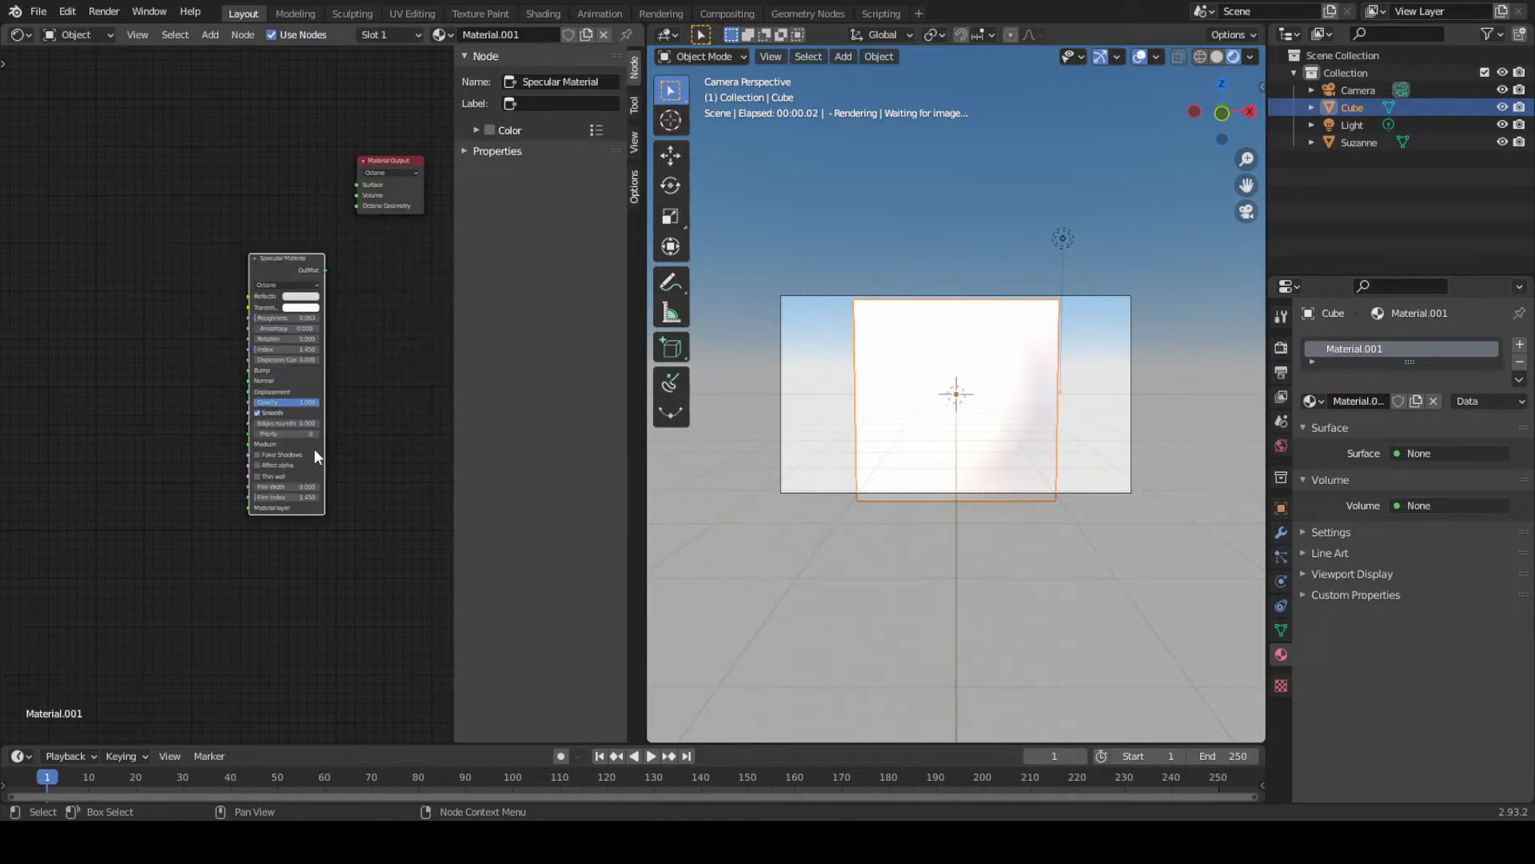
Connect the Specular Material node to the Material Output's Volume input, and set its roughness to 0 and index to 1
{"action": "scroll", "coordinate": [344, 445], "scroll_direction": "up", "scroll_amount": 2}
{"action": "right_click_drag", "start_coordinate": [390, 108], "coordinate": [385, 247], "text": "ctrl"}
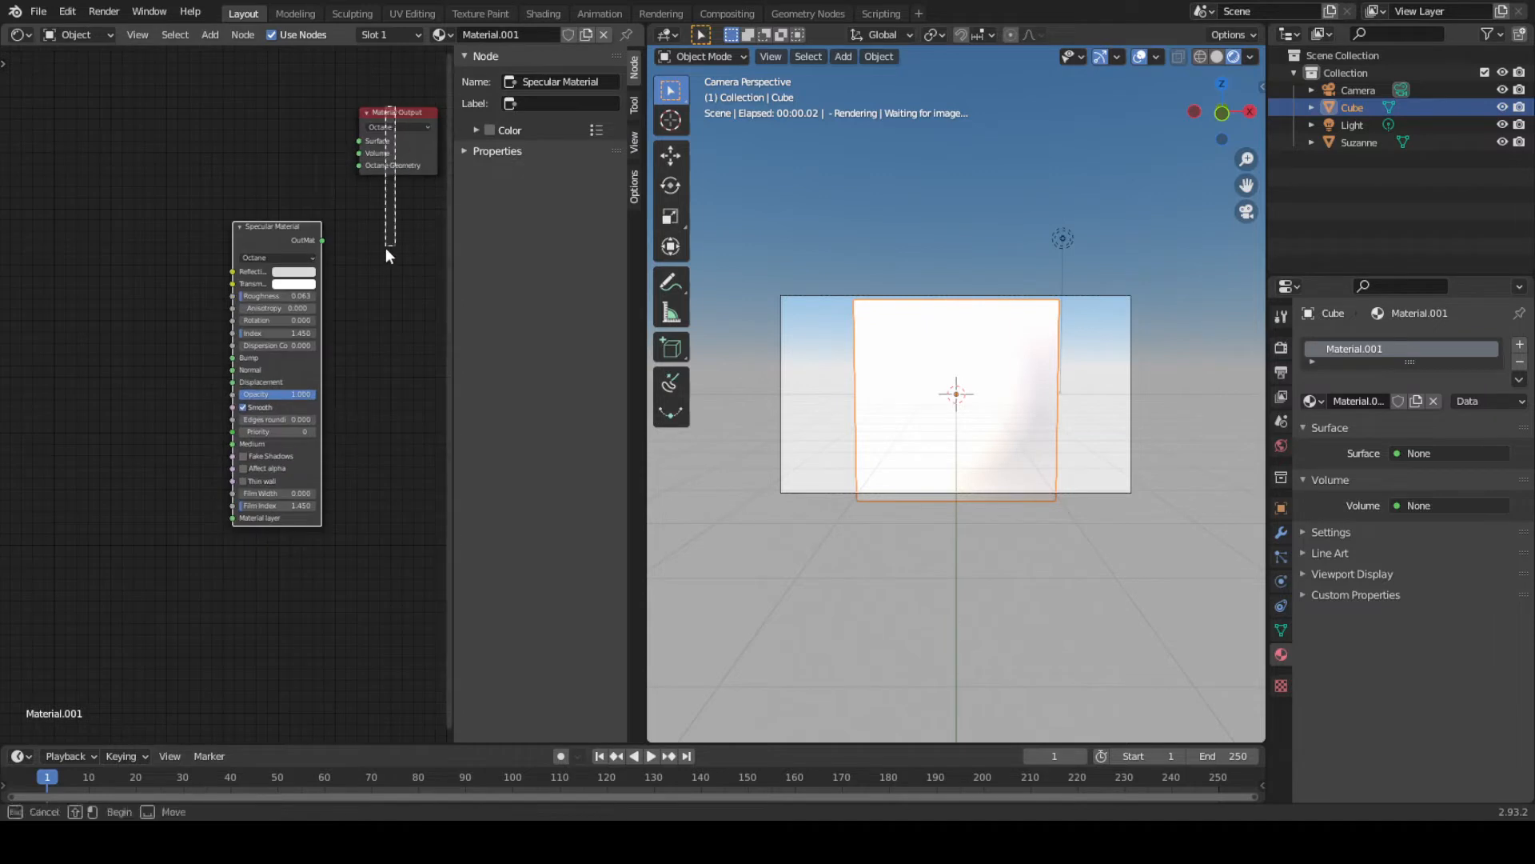
{"action": "left_click_drag", "start_coordinate": [387, 112], "coordinate": [352, 280]}
{"action": "left_click_drag", "start_coordinate": [277, 224], "coordinate": [271, 251]}
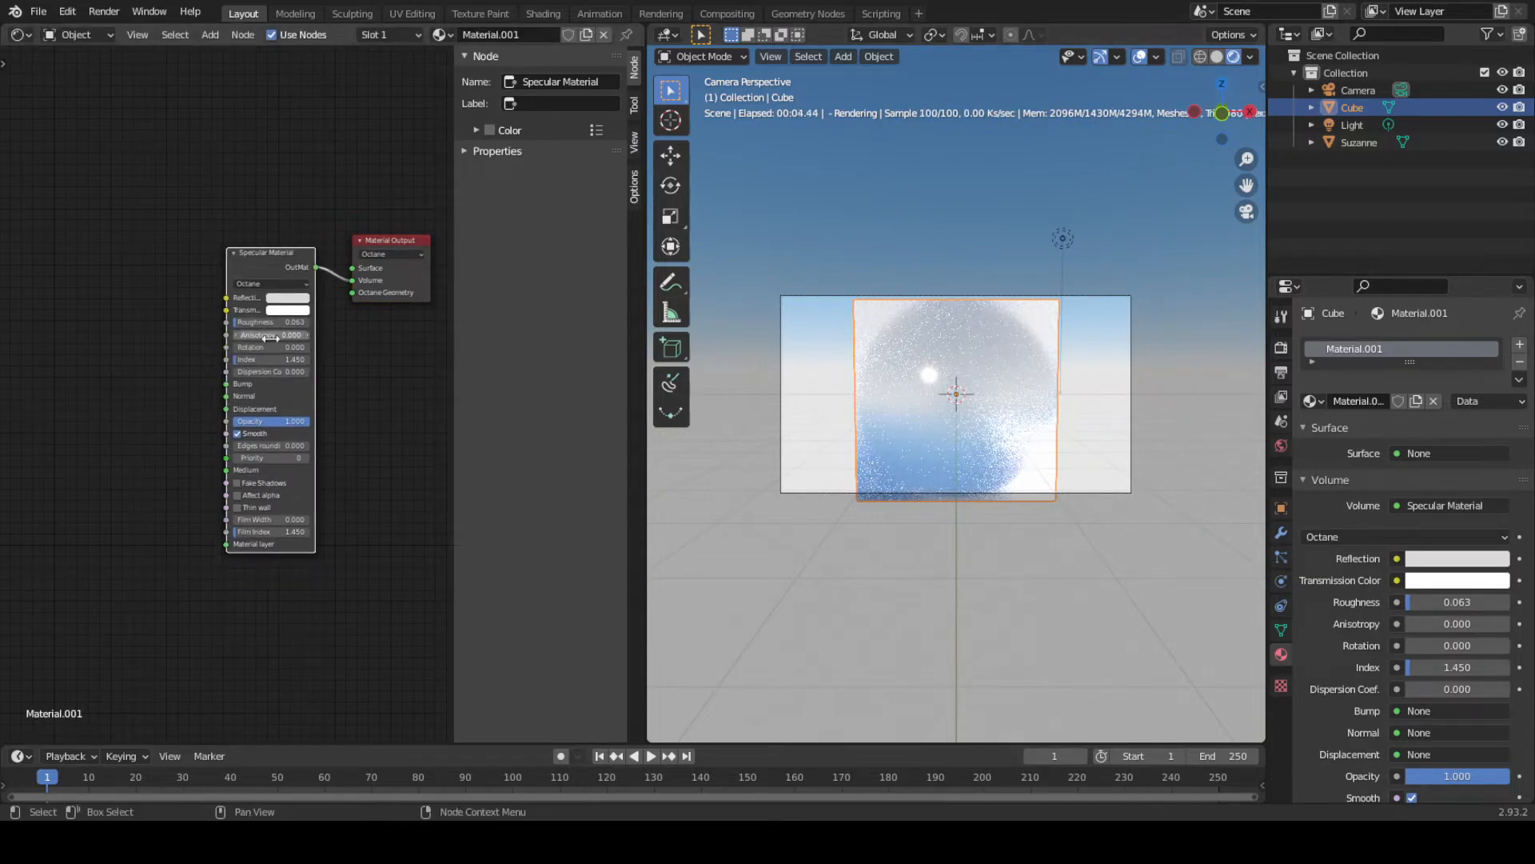
{"action": "left_click_drag", "start_coordinate": [274, 322], "coordinate": [156, 343]}
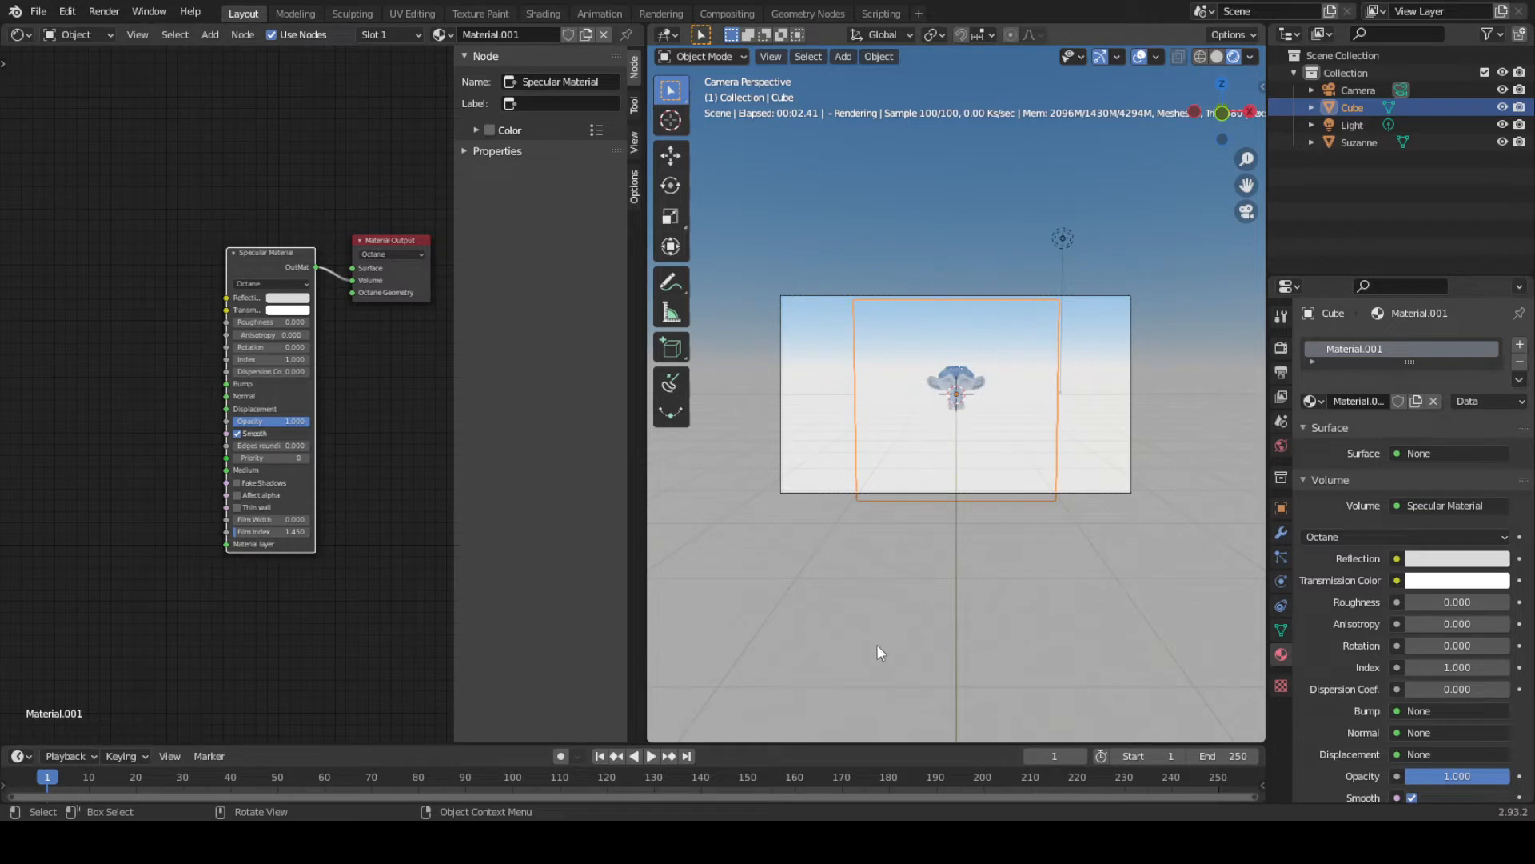
Assign a Scattering Medium to the Specular Material's Medium input and spread the nodes apart in the node editor
{"action": "scroll", "coordinate": [1529, 378], "scroll_direction": "down", "scroll_amount": 2}
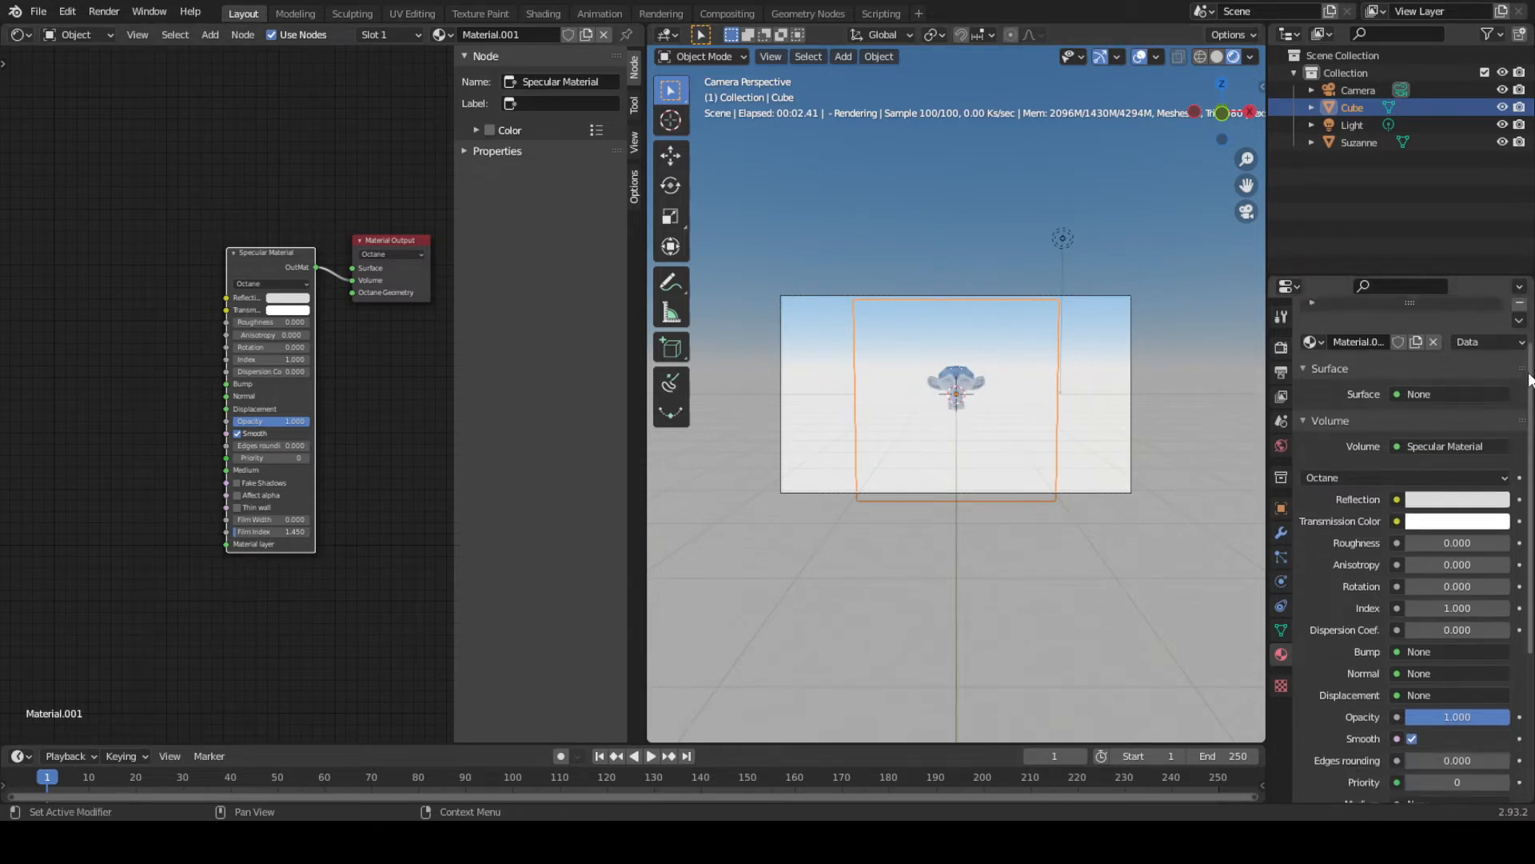
{"action": "left_click_drag", "start_coordinate": [1529, 378], "coordinate": [1523, 417]}
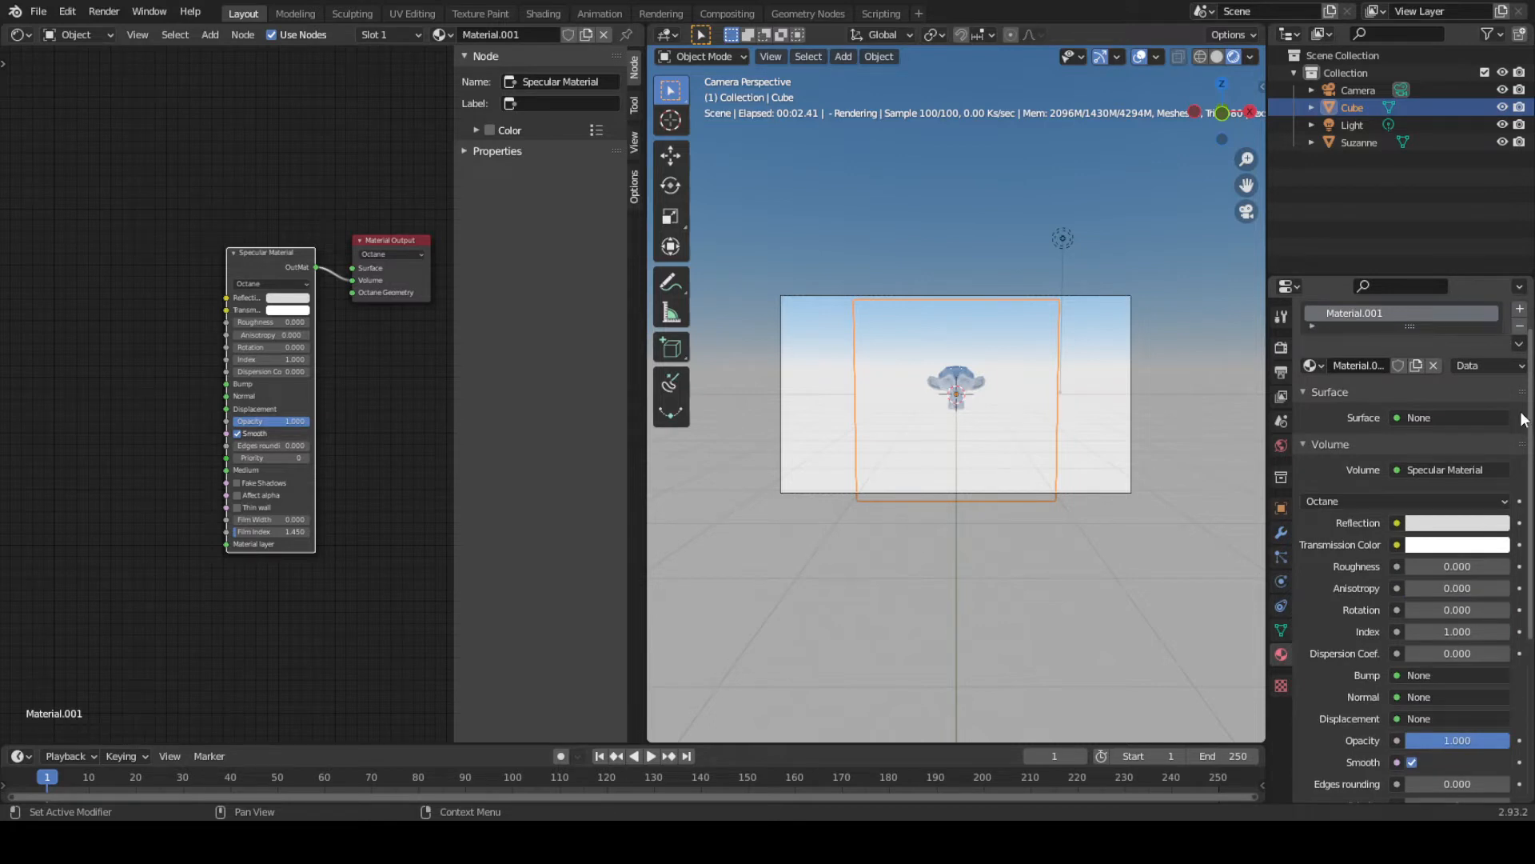
{"action": "left_click_drag", "start_coordinate": [1523, 418], "coordinate": [1523, 516]}
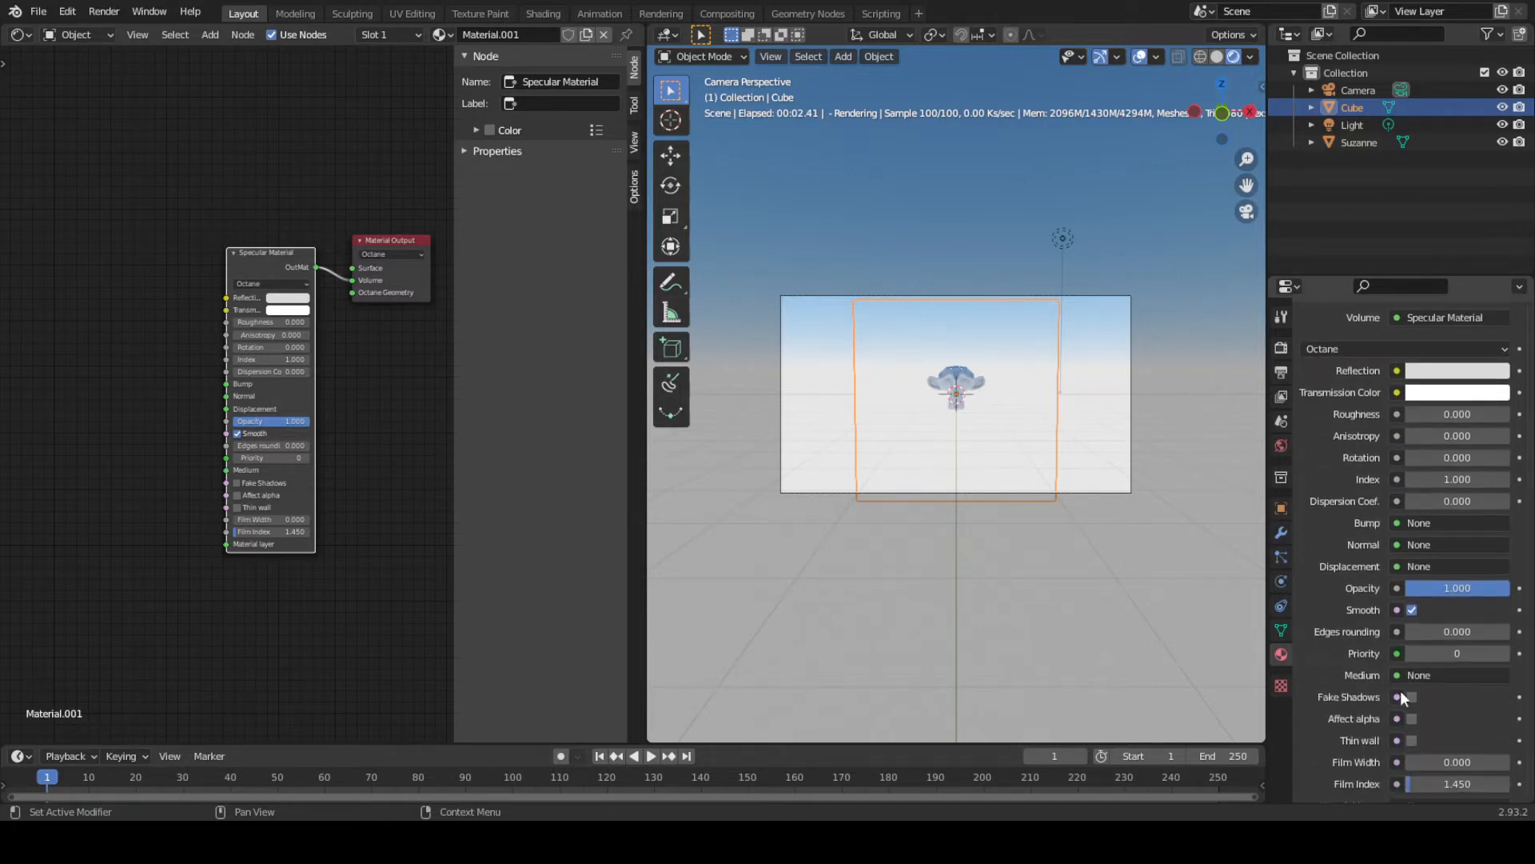
{"action": "left_click", "coordinate": [1429, 674]}
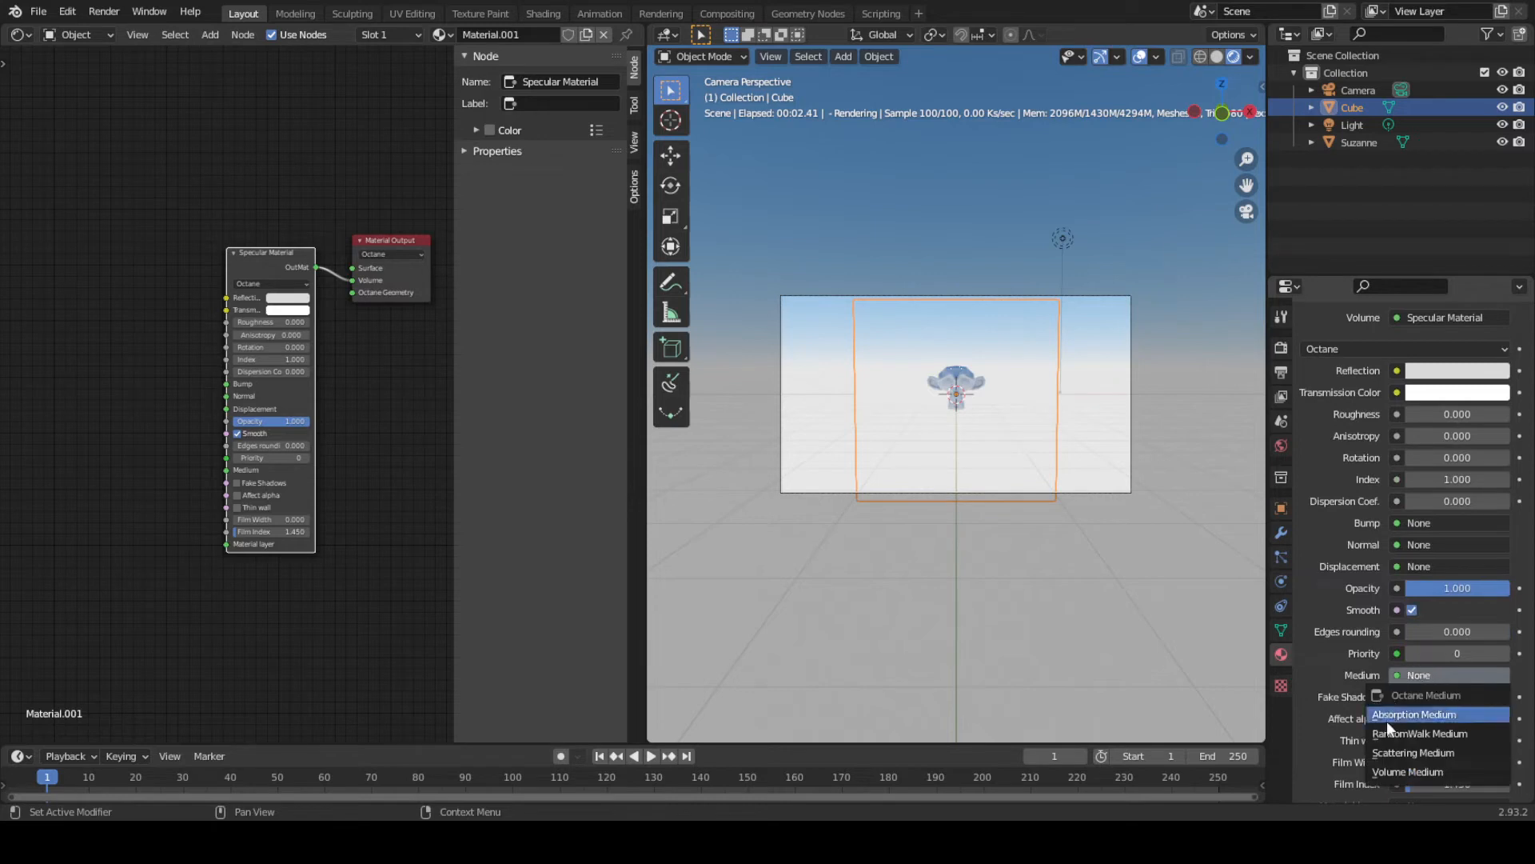
{"action": "left_click", "coordinate": [1412, 752]}
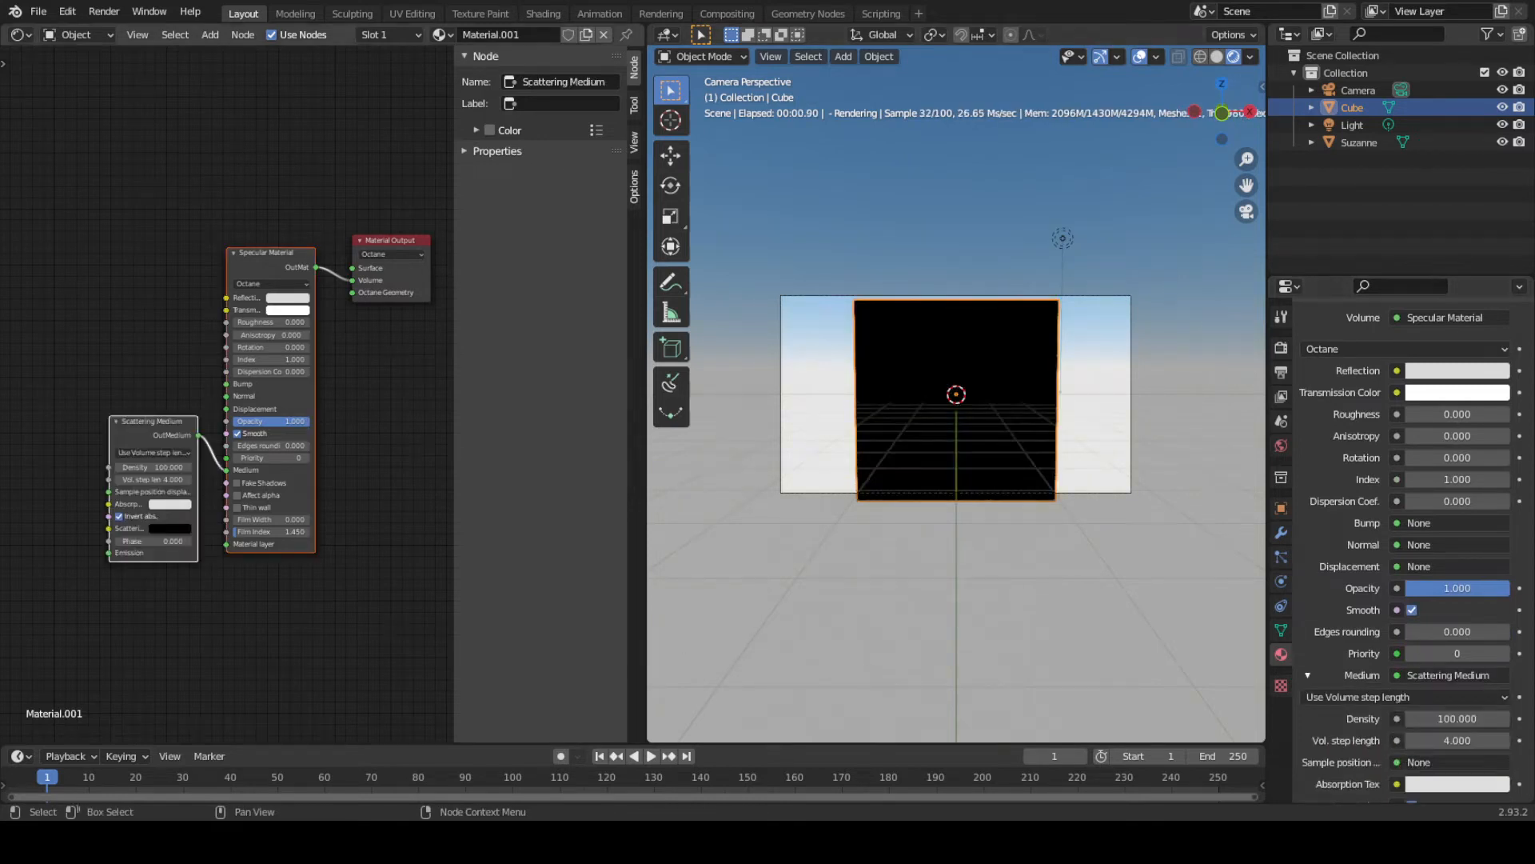
{"action": "left_click_drag", "start_coordinate": [144, 428], "coordinate": [74, 339]}
{"action": "left_click", "coordinate": [109, 340]}
{"action": "left_click", "coordinate": [141, 520]}
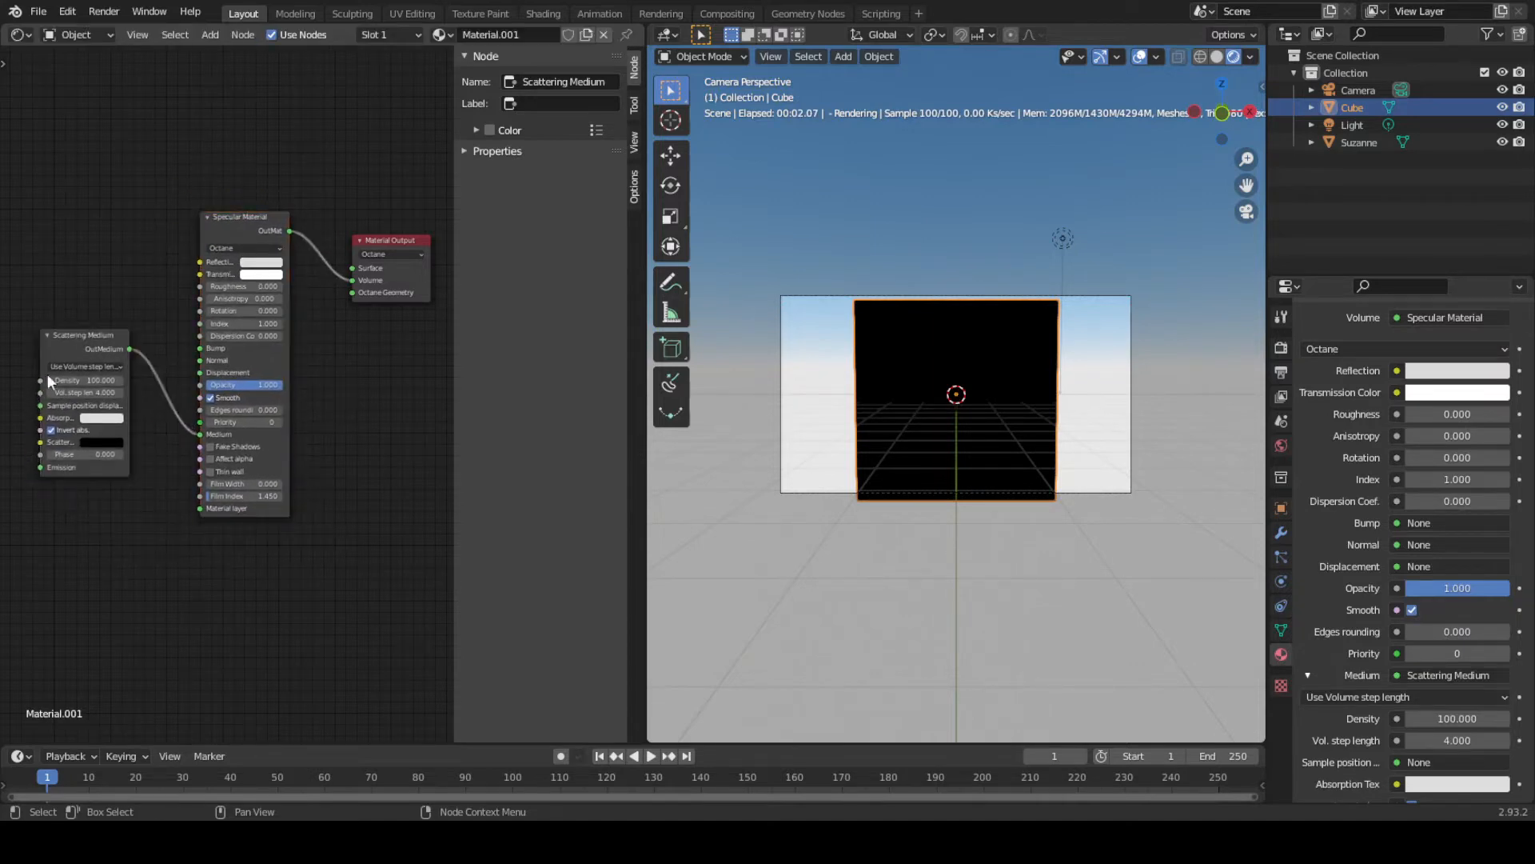
Set the Scattering Medium's scattering color to white and its density to 0.190
{"action": "left_click", "coordinate": [103, 442]}
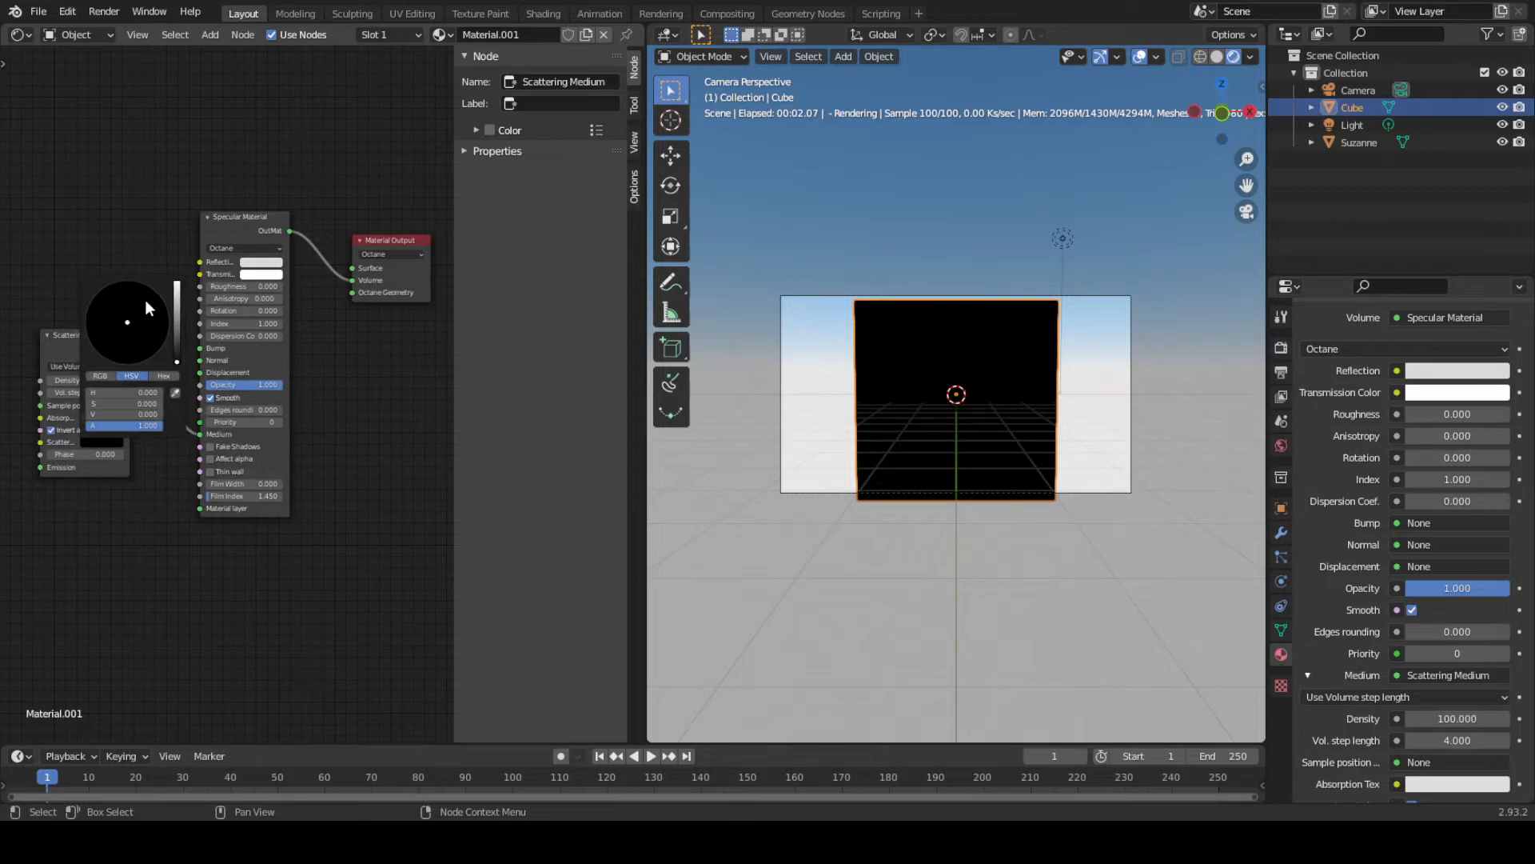
{"action": "left_click_drag", "start_coordinate": [174, 357], "coordinate": [177, 282]}
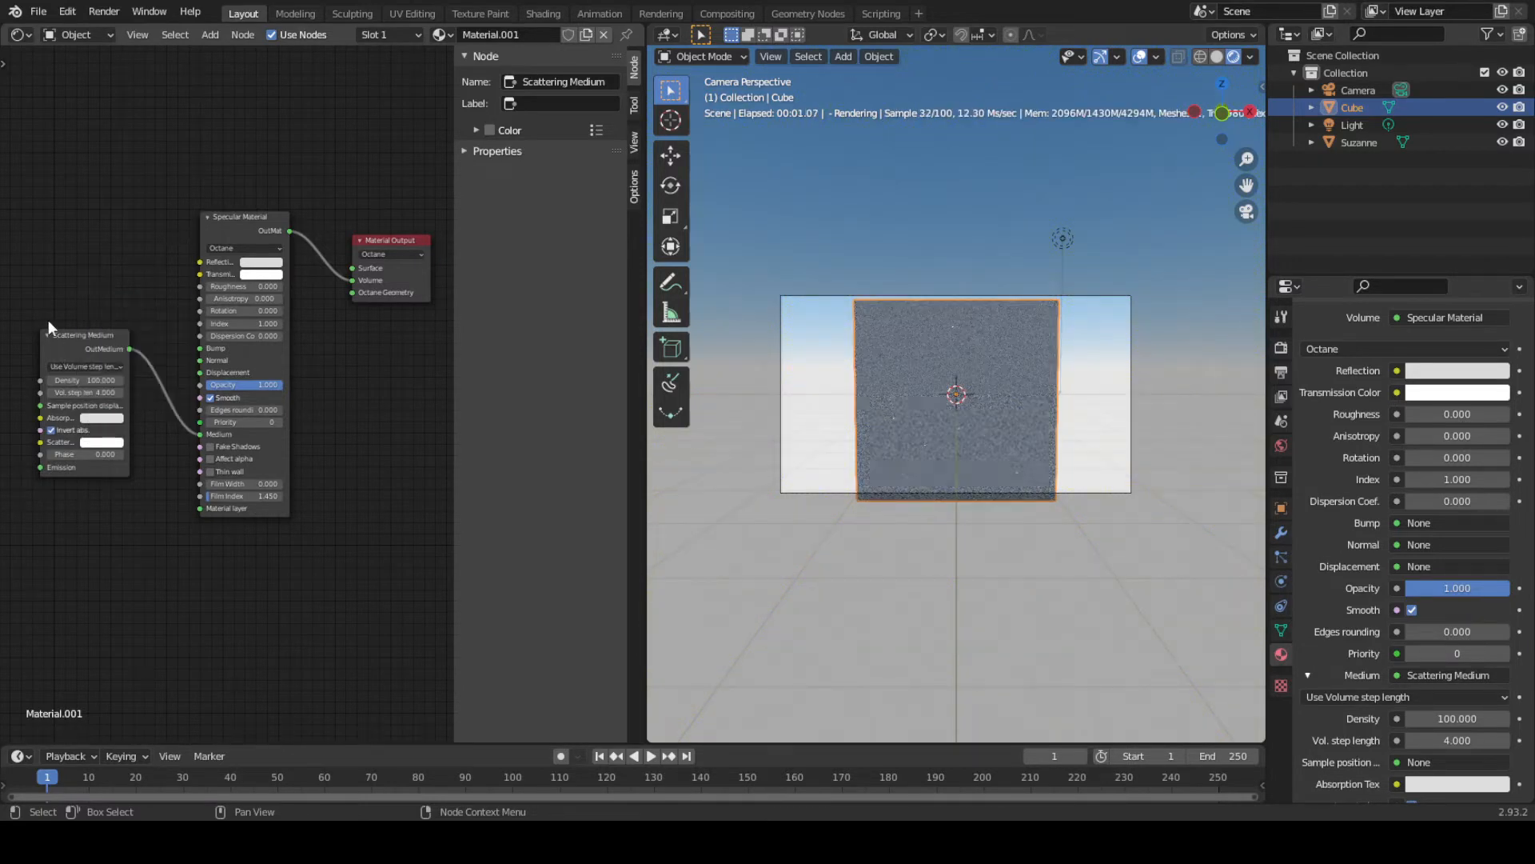
{"action": "left_click", "coordinate": [88, 381]}
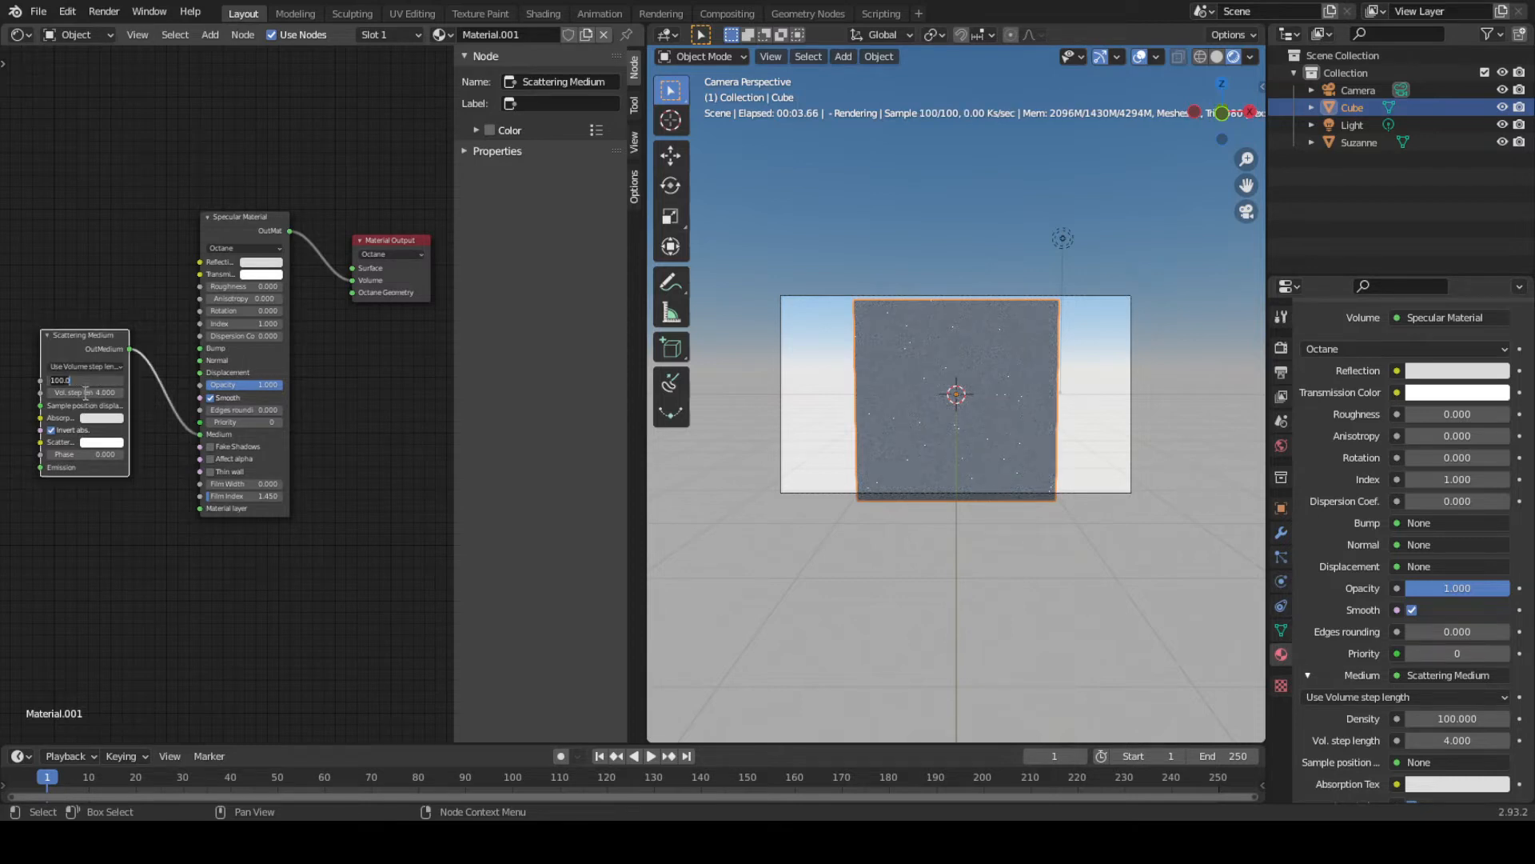
{"action": "type", "text": "0"}
{"action": "key", "text": "Return"}
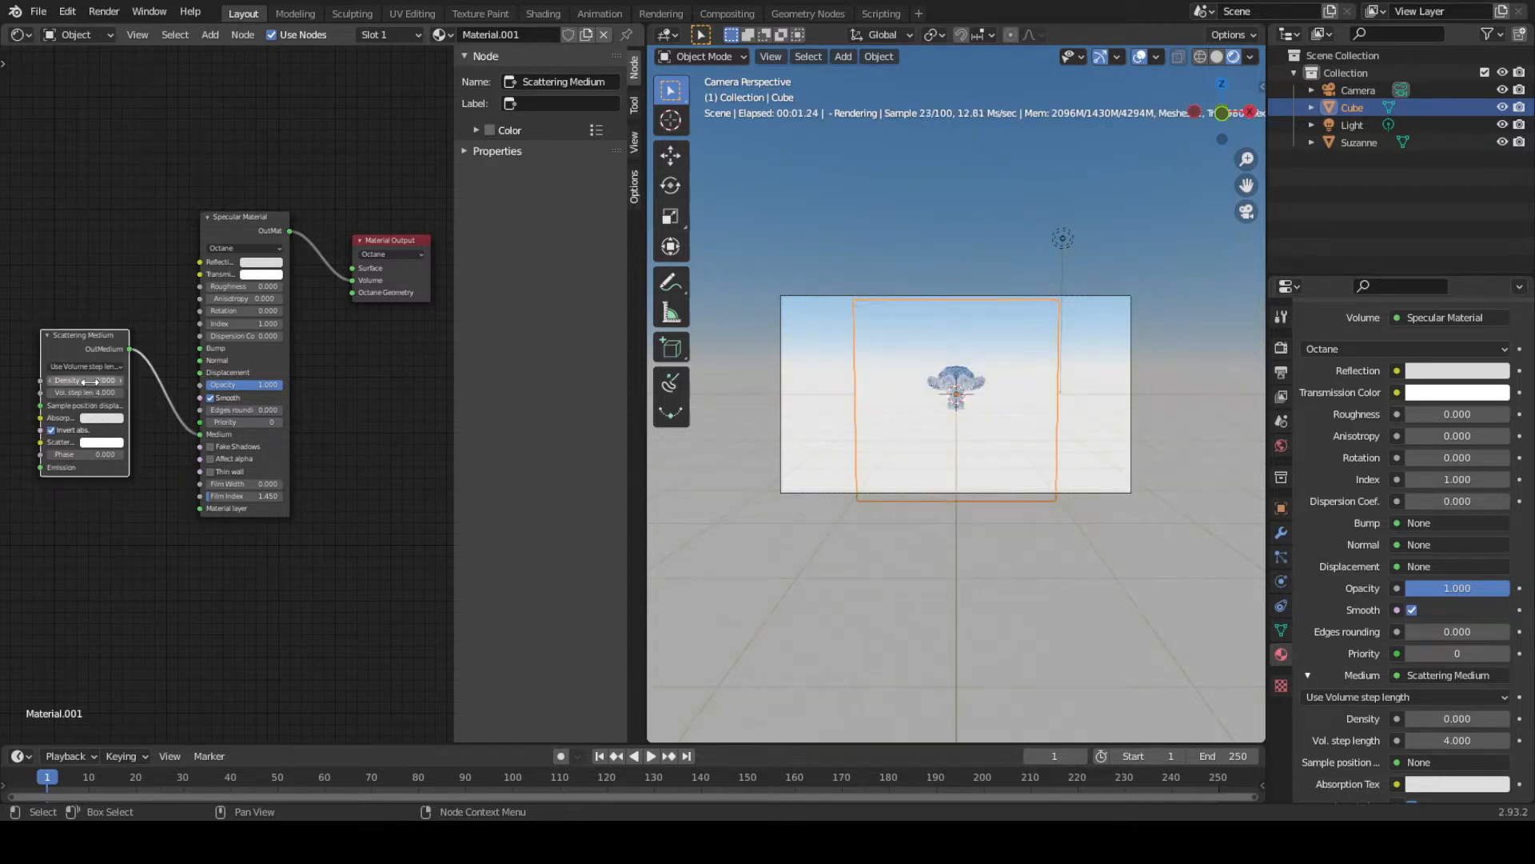
{"action": "left_click_drag", "start_coordinate": [102, 381], "coordinate": [157, 381], "text": "shift"}
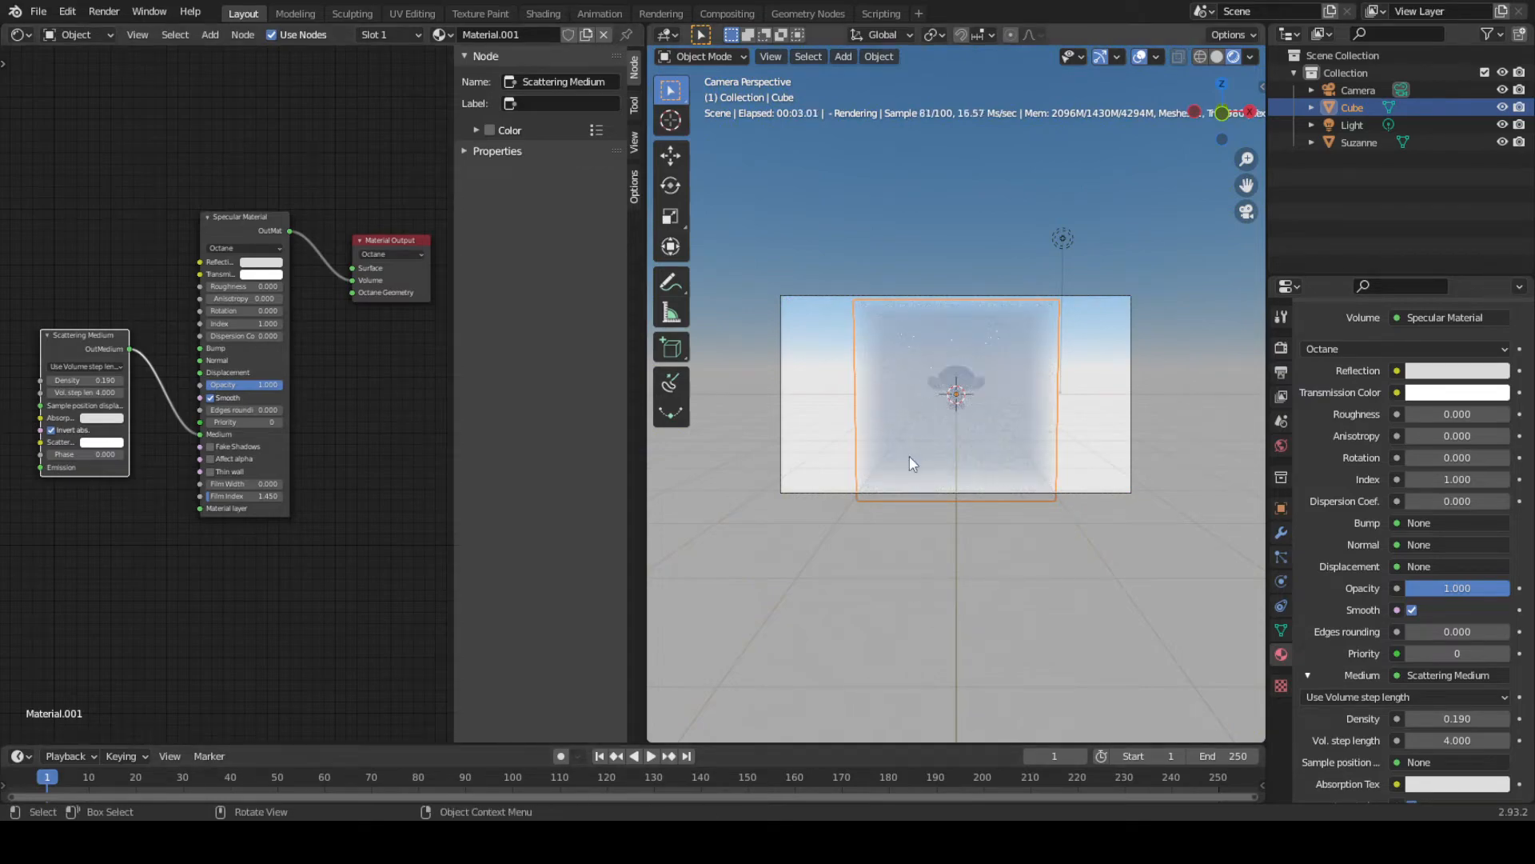
Examine the cube's volume from the side, then through the camera with the viewport overlays temporarily hidden
{"action": "middle_click_drag", "start_coordinate": [909, 456], "coordinate": [815, 468]}
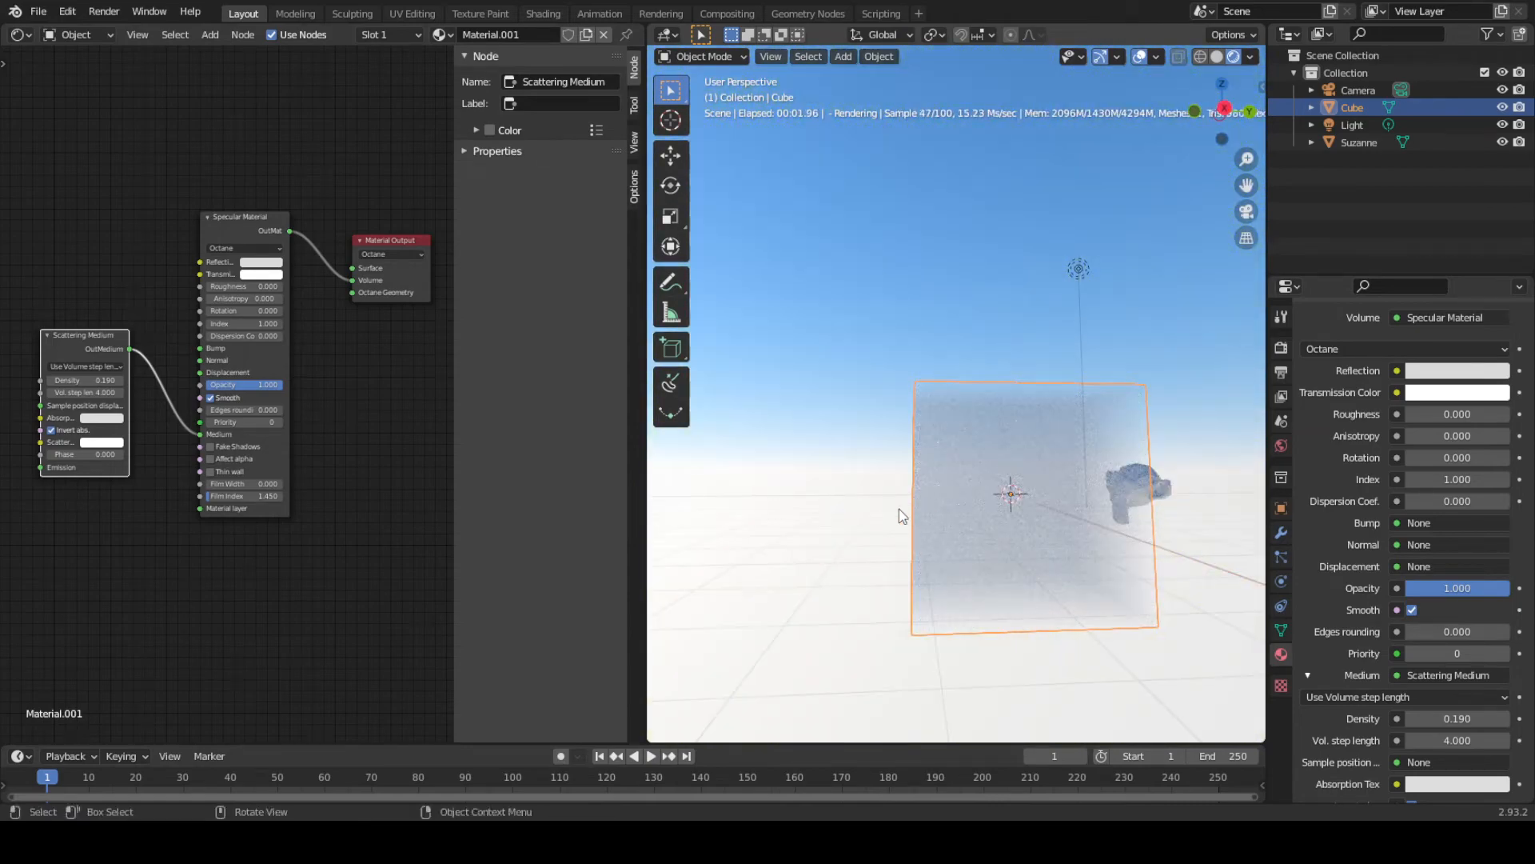
{"action": "key", "text": "KP_0"}
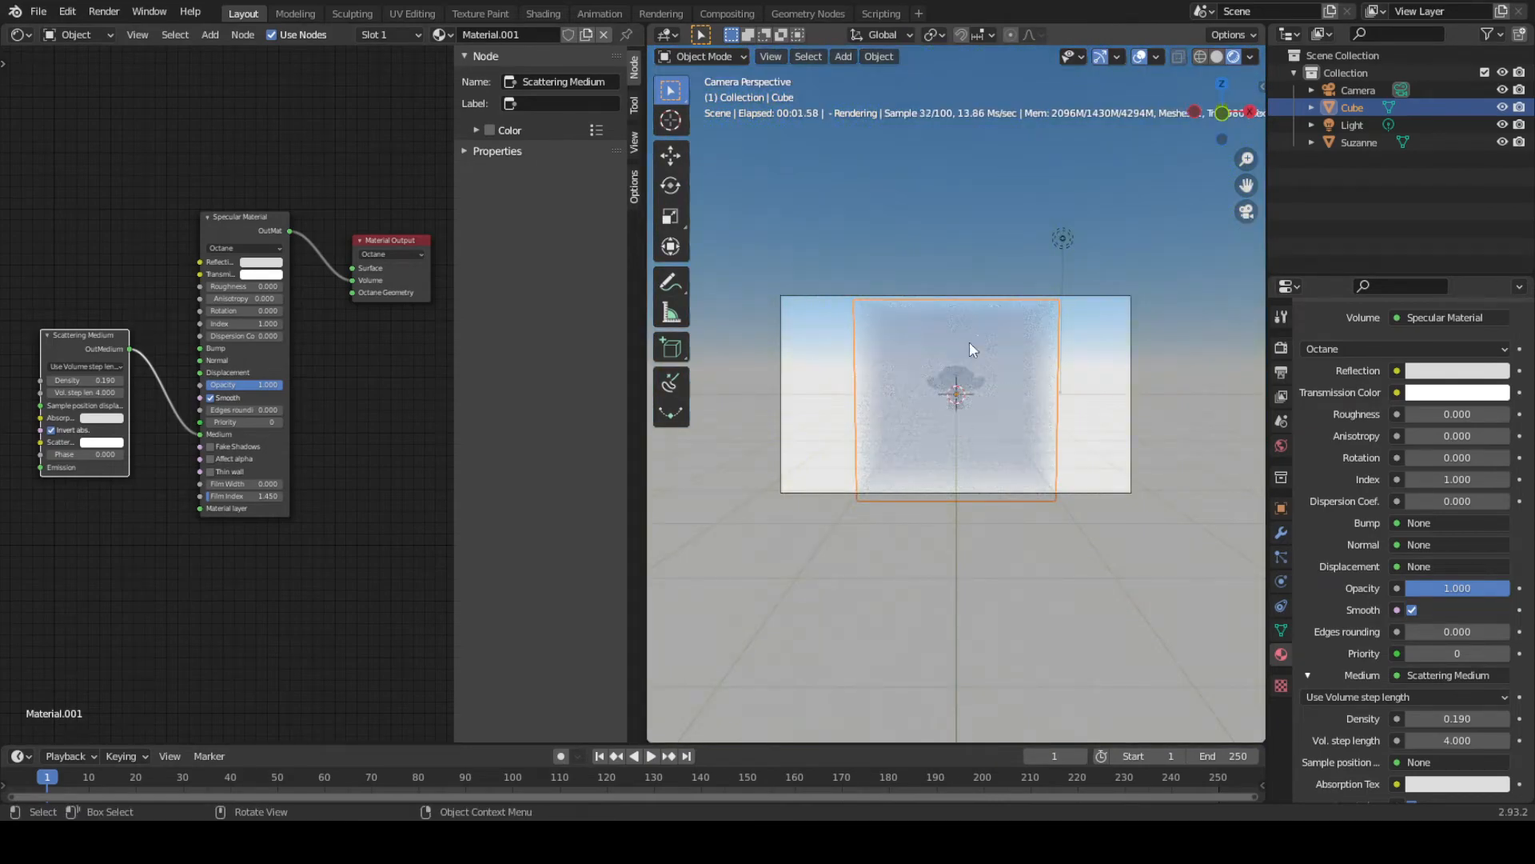
{"action": "left_click", "coordinate": [1140, 55]}
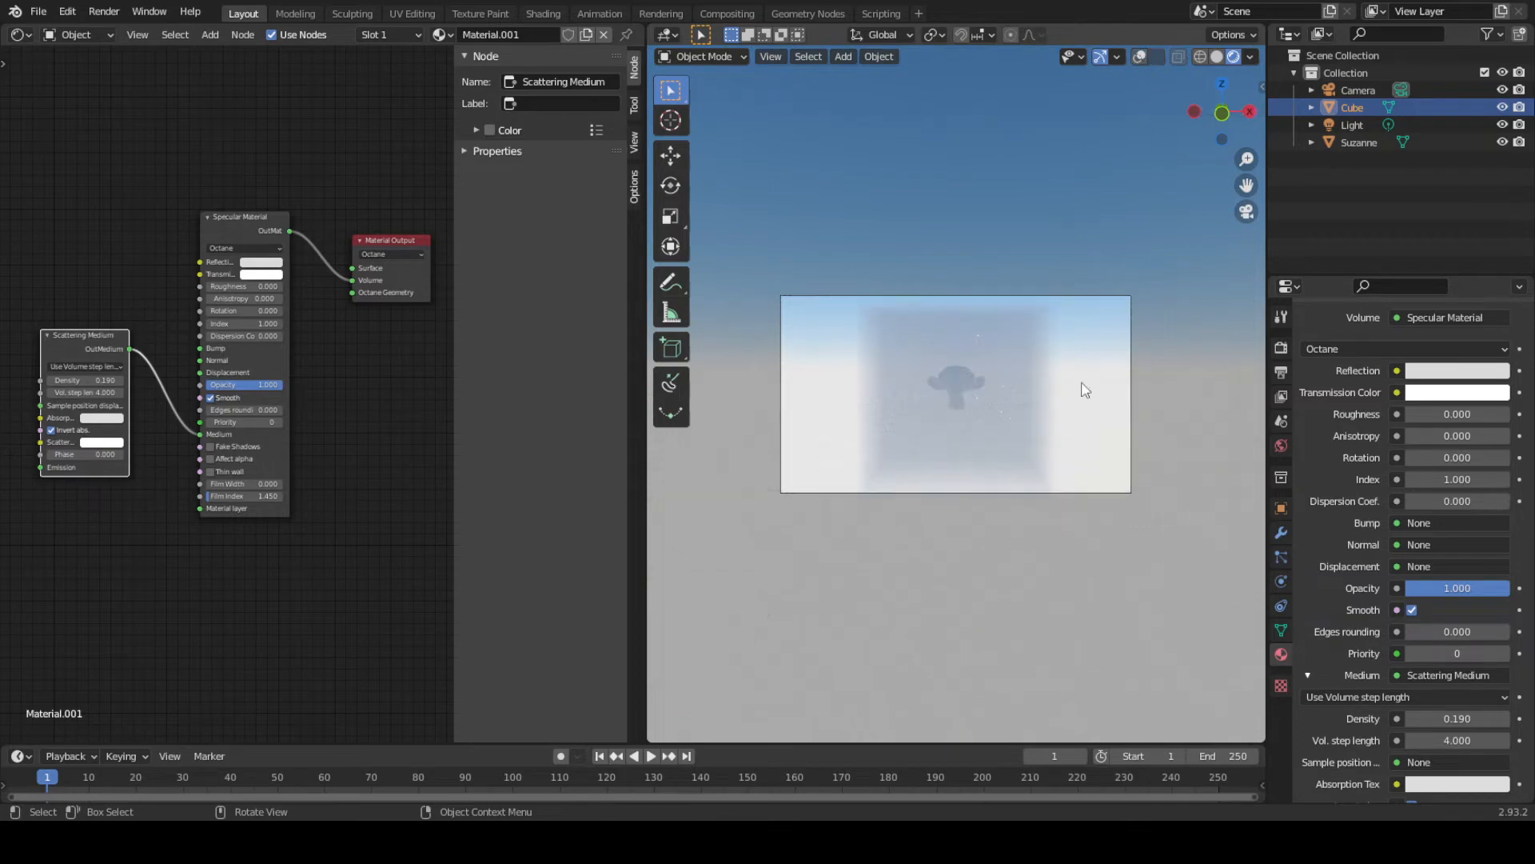
{"action": "left_click", "coordinate": [1140, 58]}
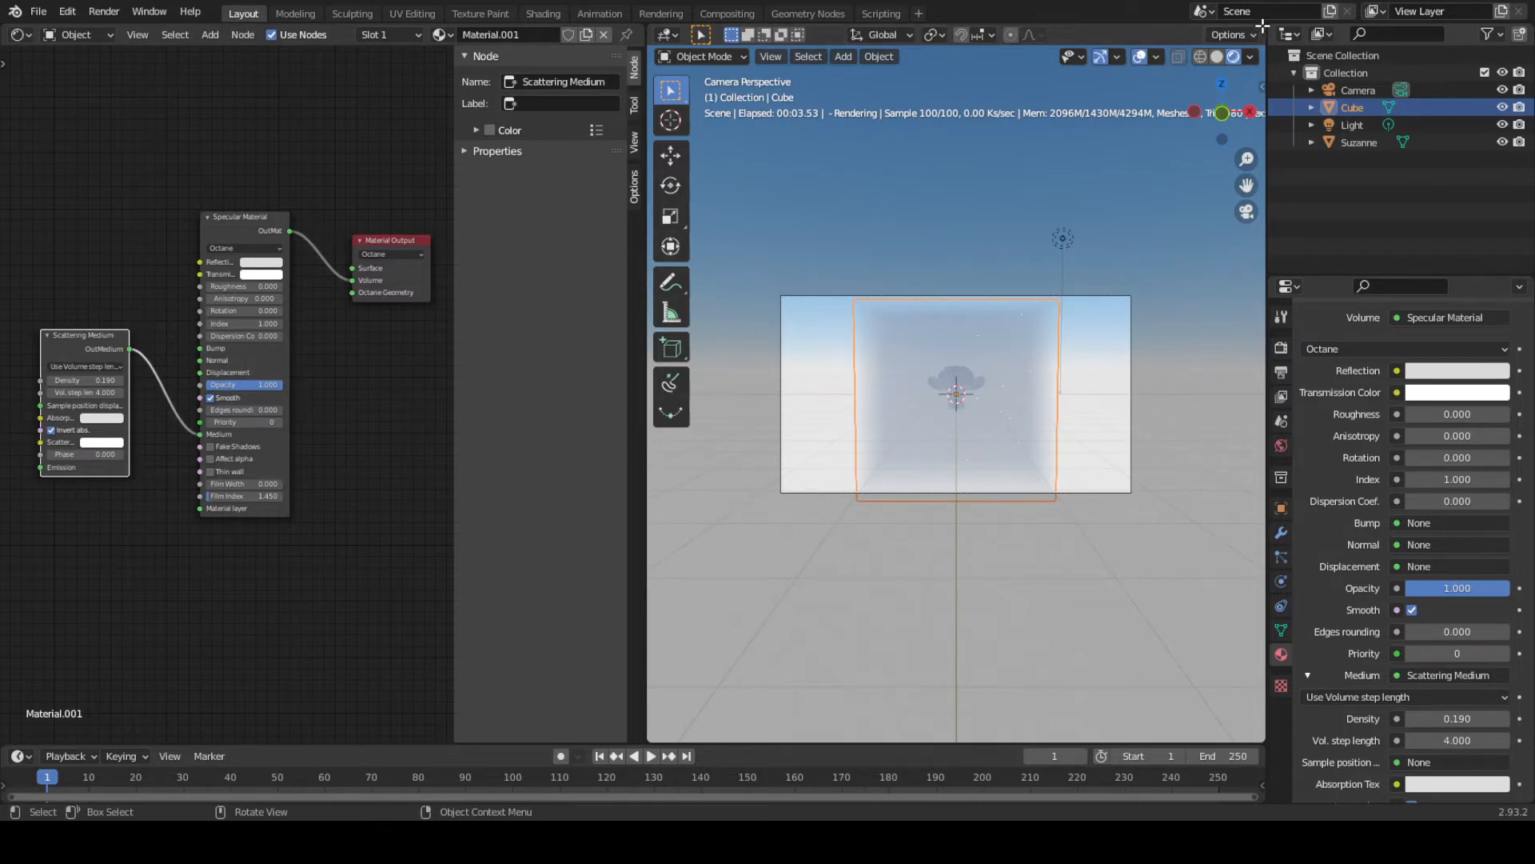
Split the 3D viewport into an upper and a lower one and show the cube and monkey head from the top in the upper one
{"action": "mouse_move", "coordinate": [1261, 27]}
{"action": "left_mouse_down"}
{"action": "mouse_move", "coordinate": [1215, 404]}
{"action": "mouse_move", "coordinate": [1199, 408]}
{"action": "left_mouse_up"}
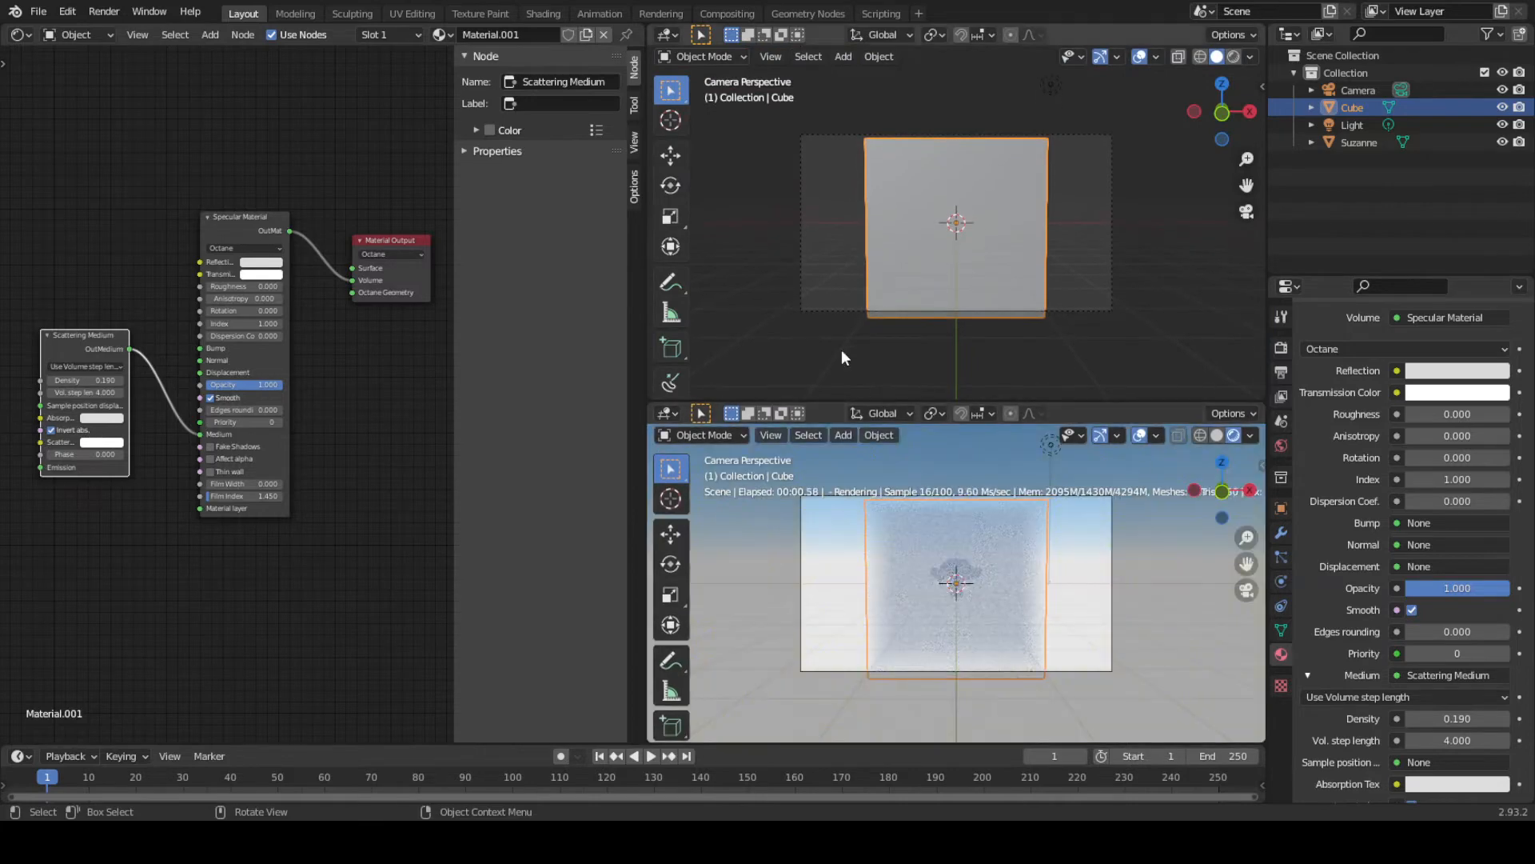
{"action": "key", "text": "KP_7"}
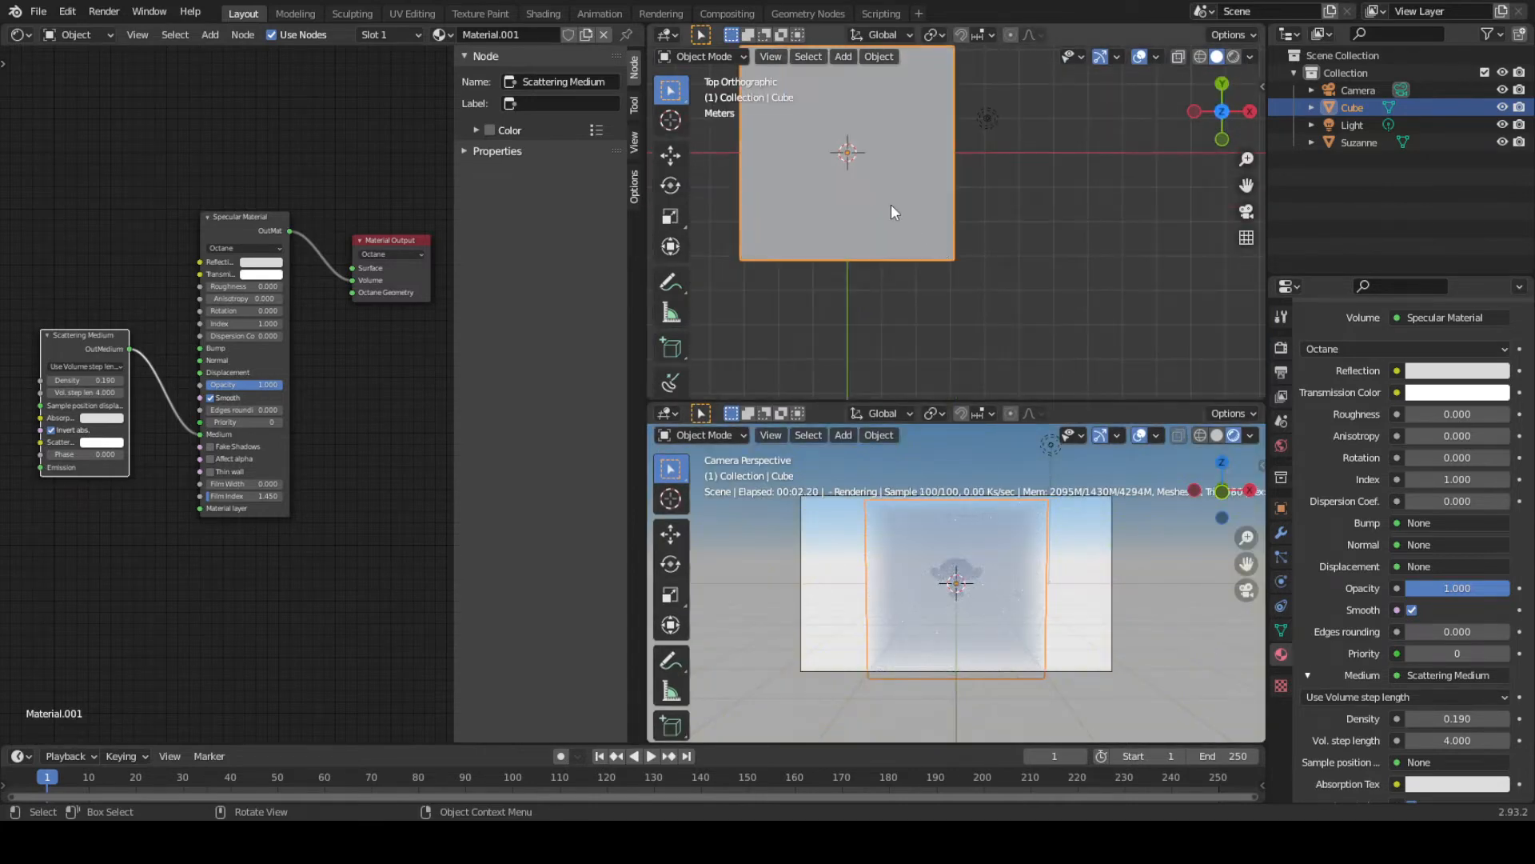
{"action": "scroll", "coordinate": [891, 216], "scroll_direction": "down", "scroll_amount": 3}
{"action": "middle_click_drag", "start_coordinate": [896, 227], "coordinate": [1011, 308], "text": "shift"}
Move the monkey head along the Y axis into the cube and hide the overlays in the rendered camera viewport
{"action": "left_click", "coordinate": [974, 155]}
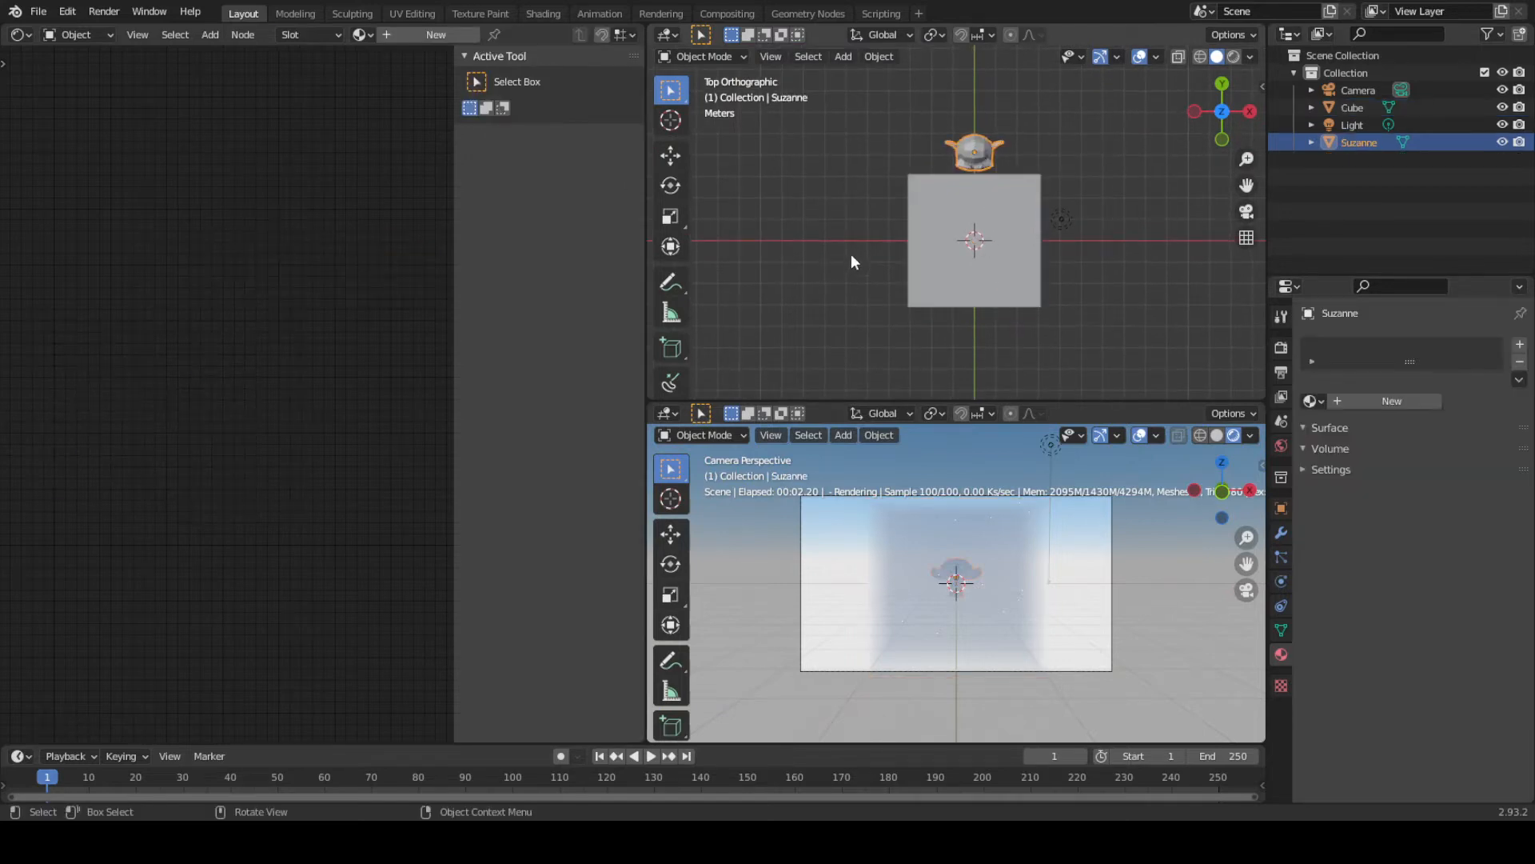
{"action": "key", "text": "g"}
{"action": "key", "text": "y"}
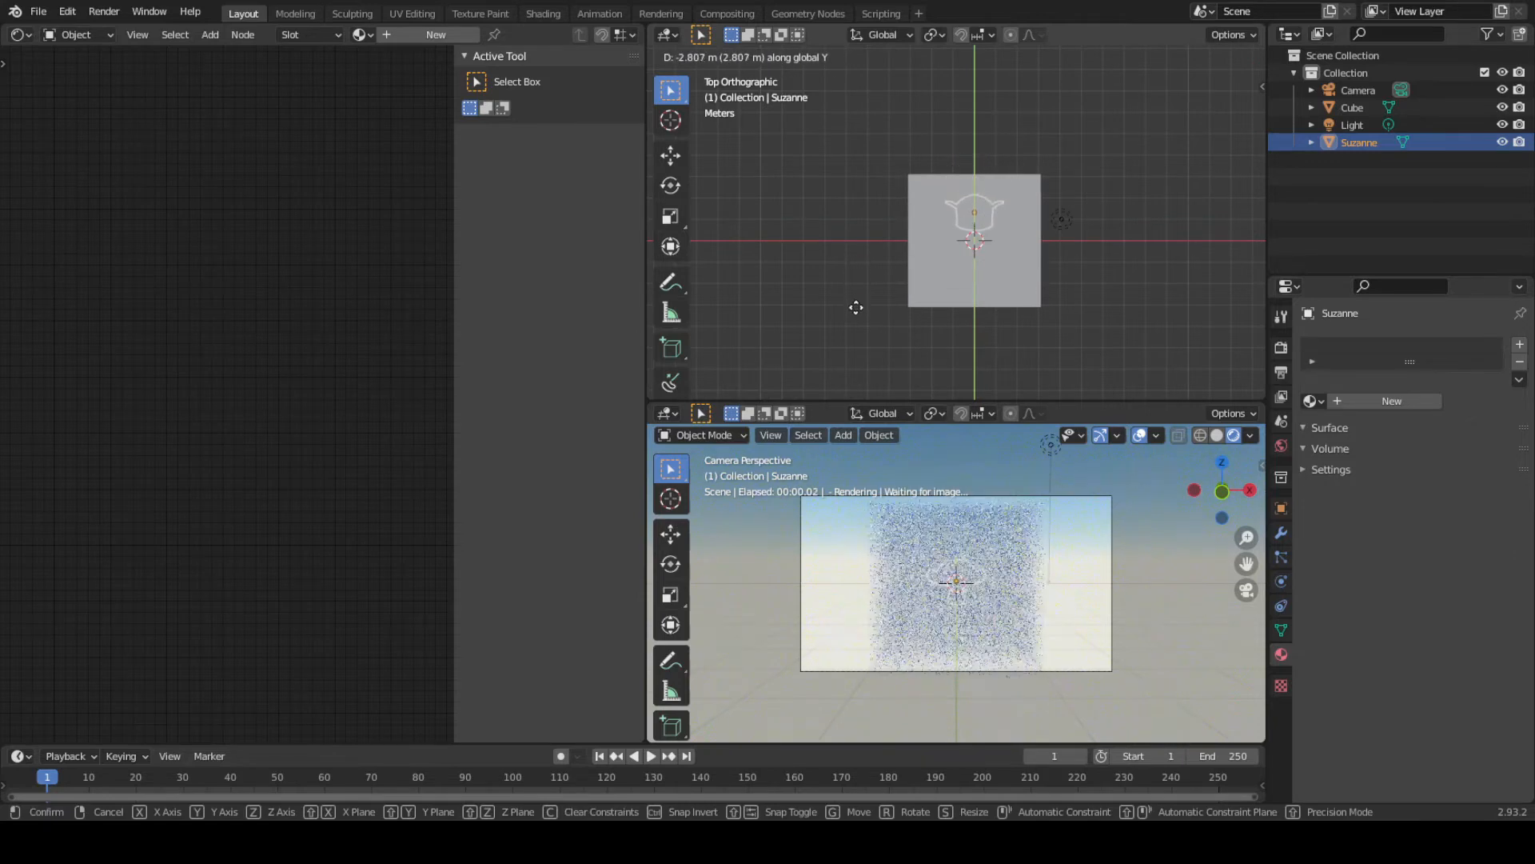
{"action": "left_click", "coordinate": [855, 351]}
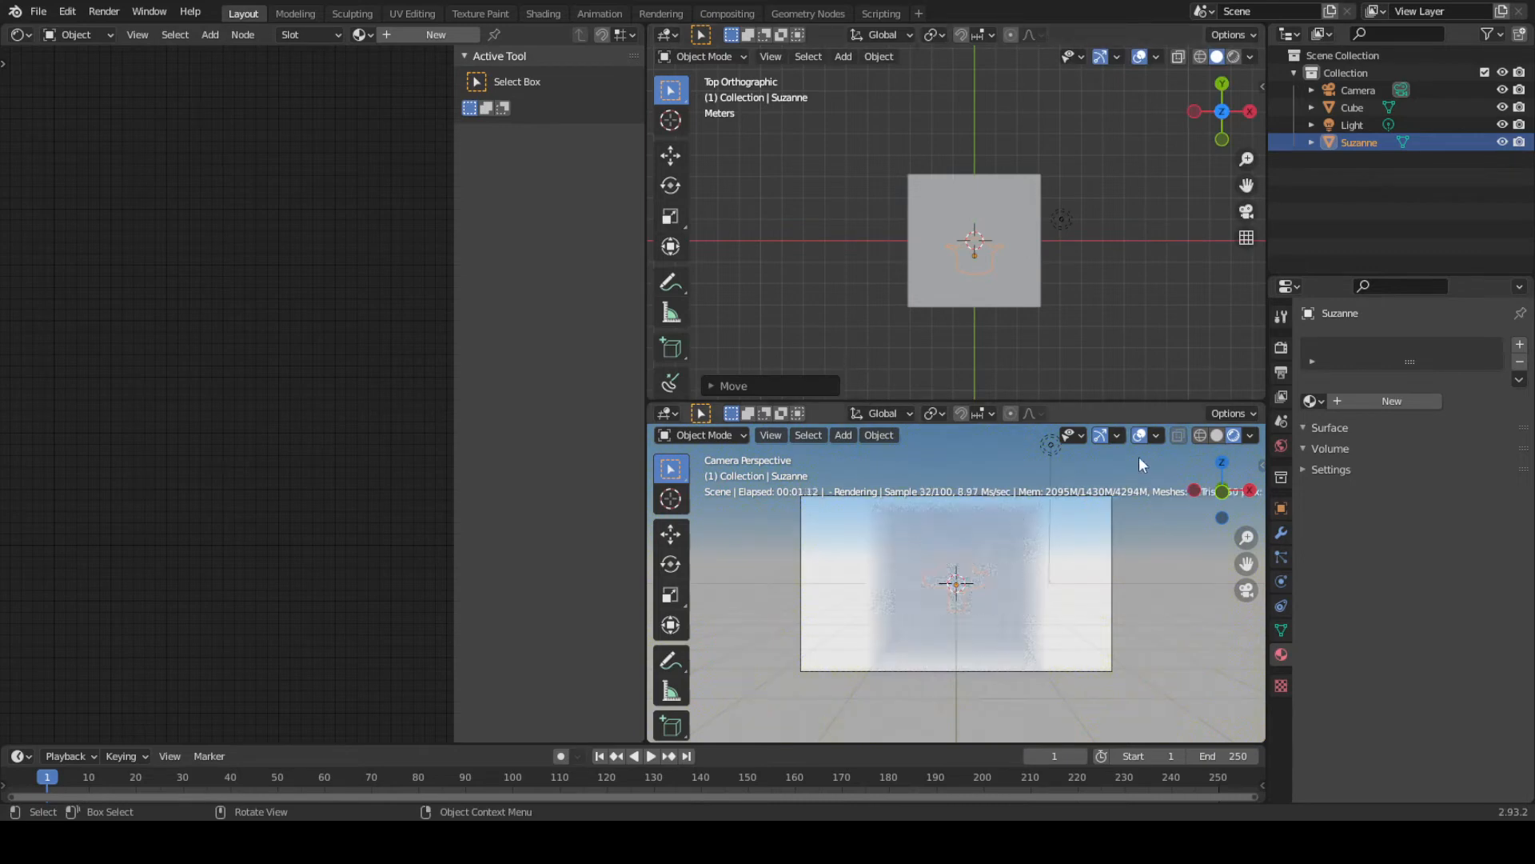
{"action": "left_click", "coordinate": [1139, 435]}
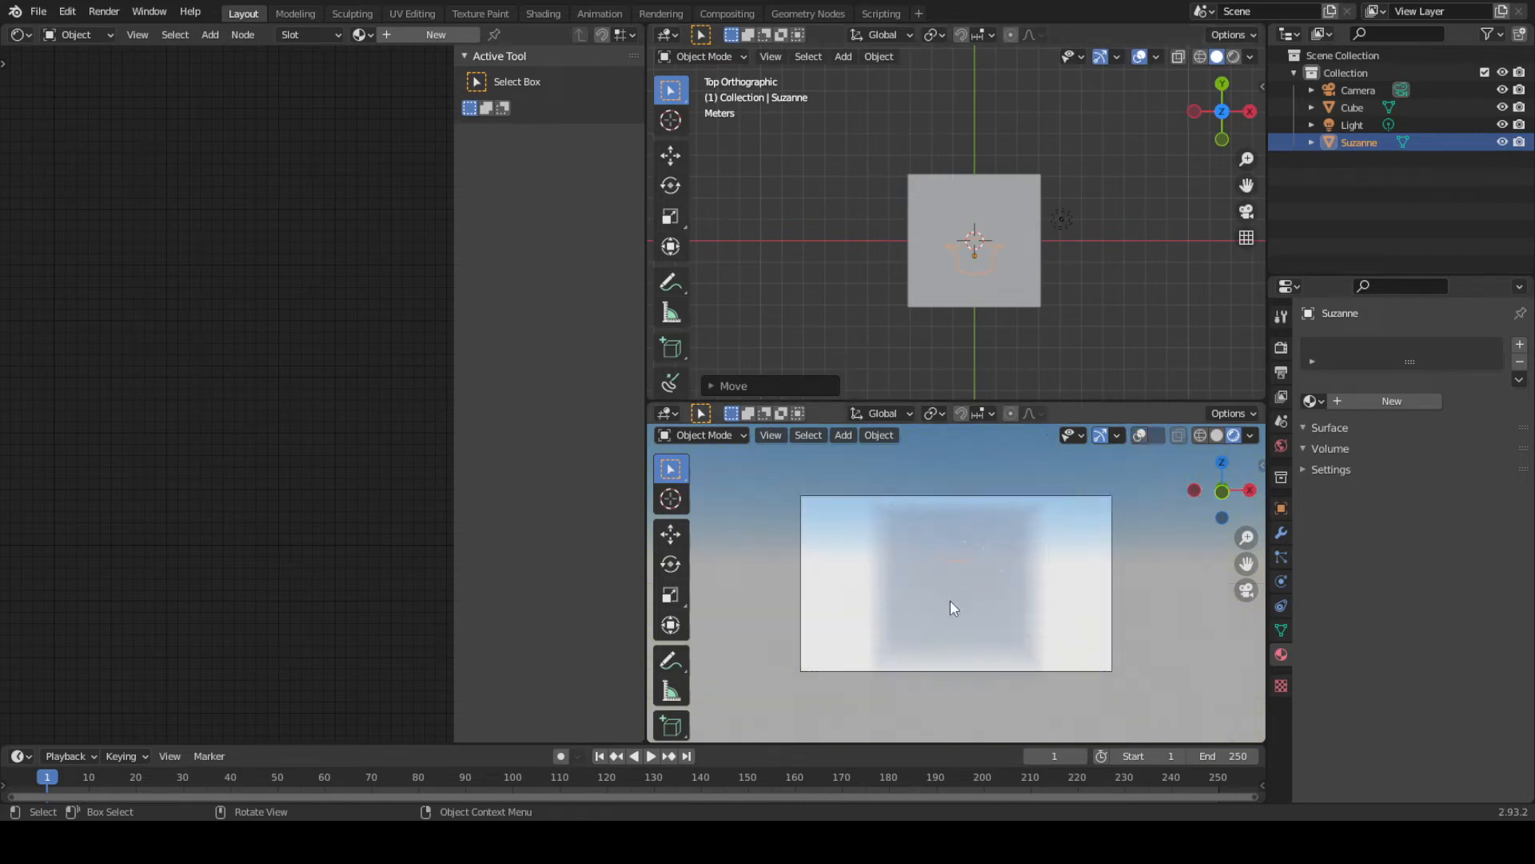
Nudge the cube slightly along the global Y axis in the top view
{"action": "left_click", "coordinate": [968, 260]}
{"action": "key", "text": "g"}
{"action": "key", "text": "y"}
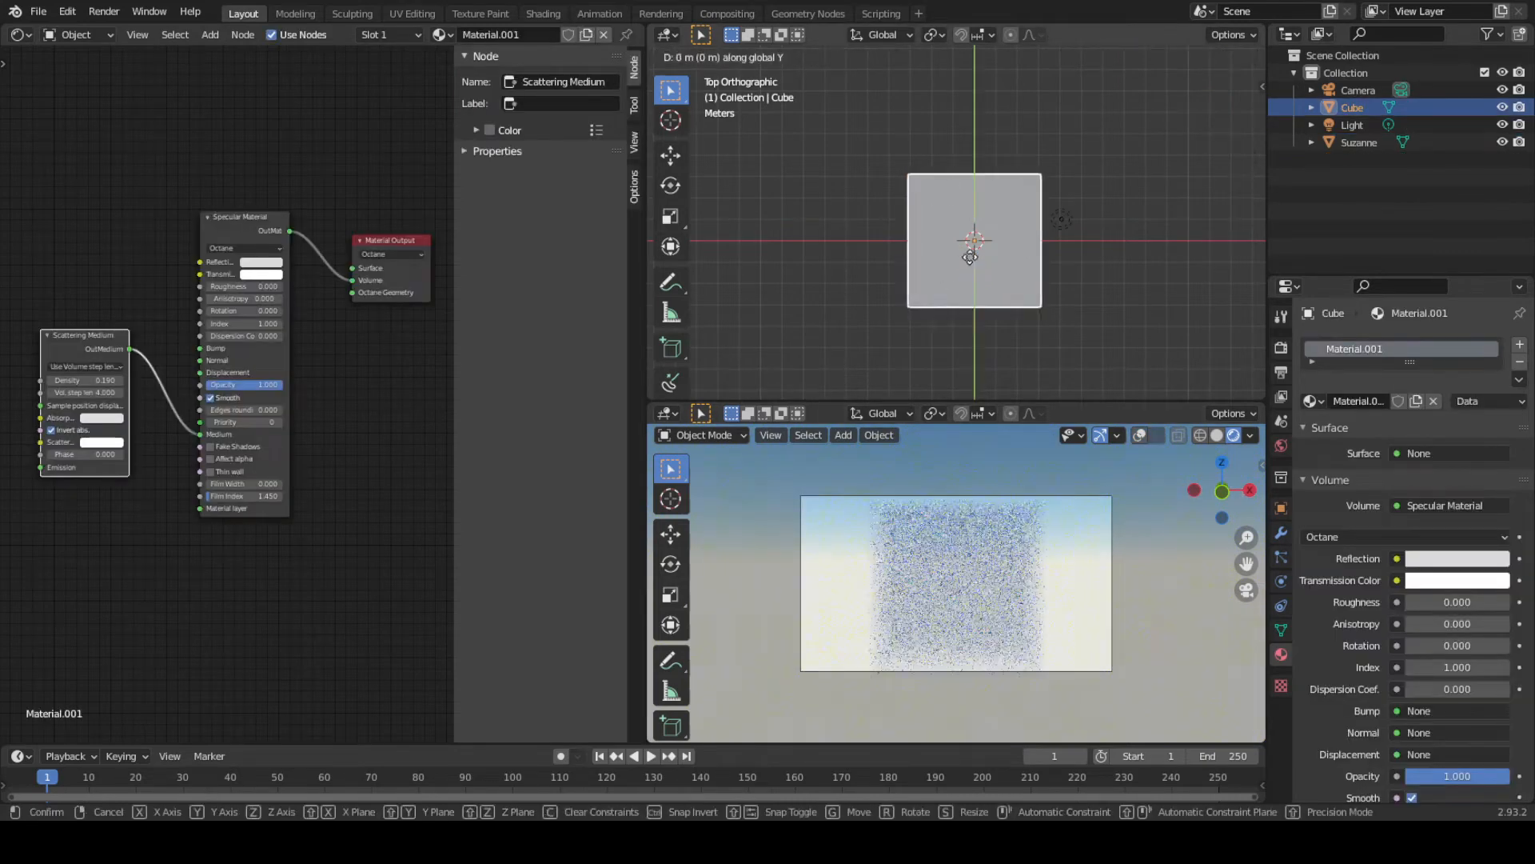
{"action": "left_click", "coordinate": [971, 258]}
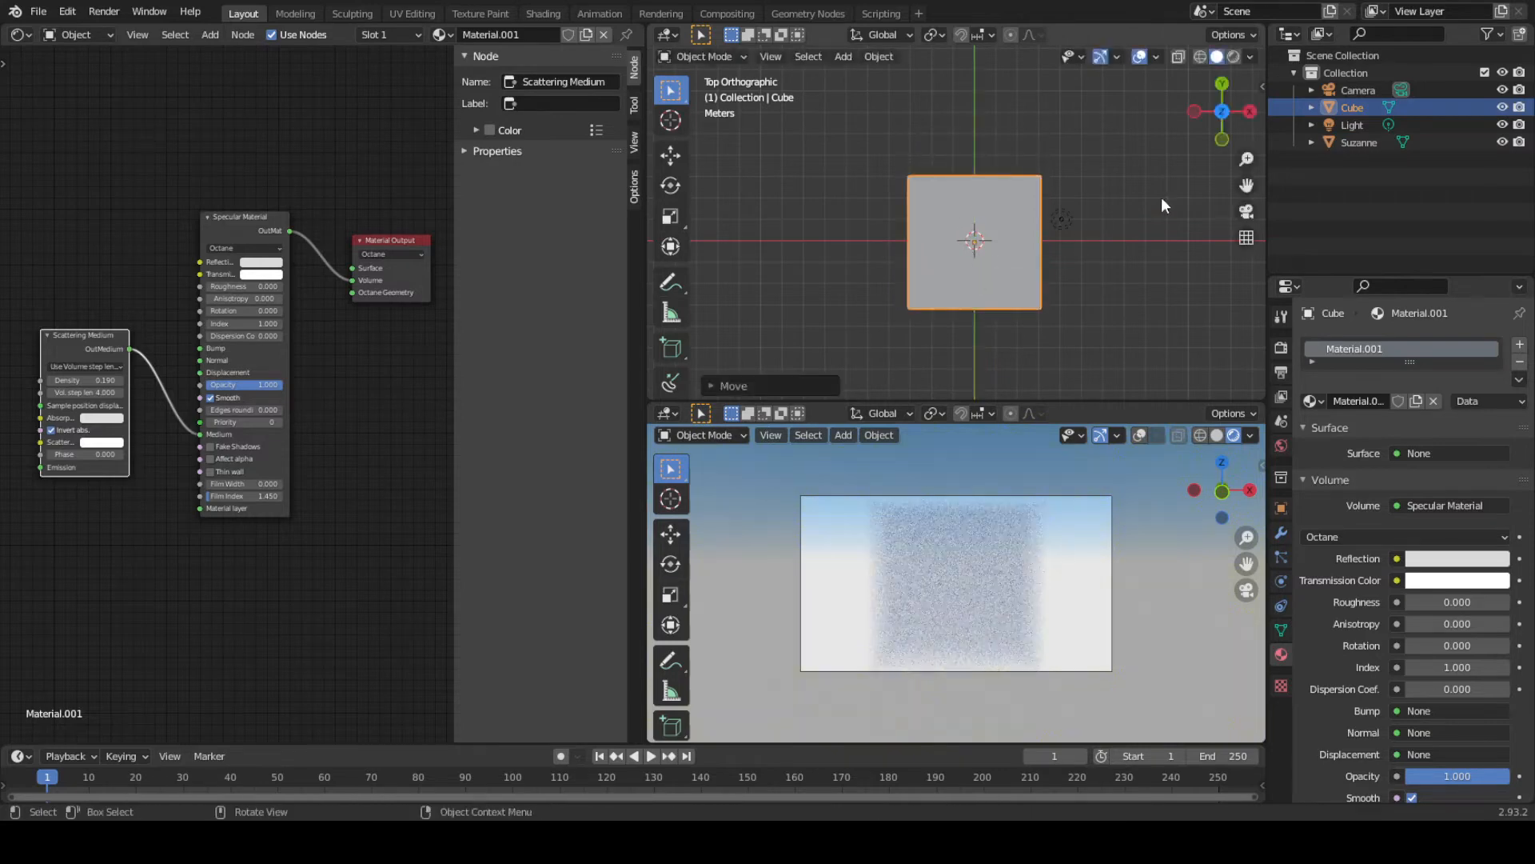
Move the monkey head about 0.5 m along the global Y axis, keeping it inside the cube
{"action": "left_click", "coordinate": [1353, 144]}
{"action": "key", "text": "g"}
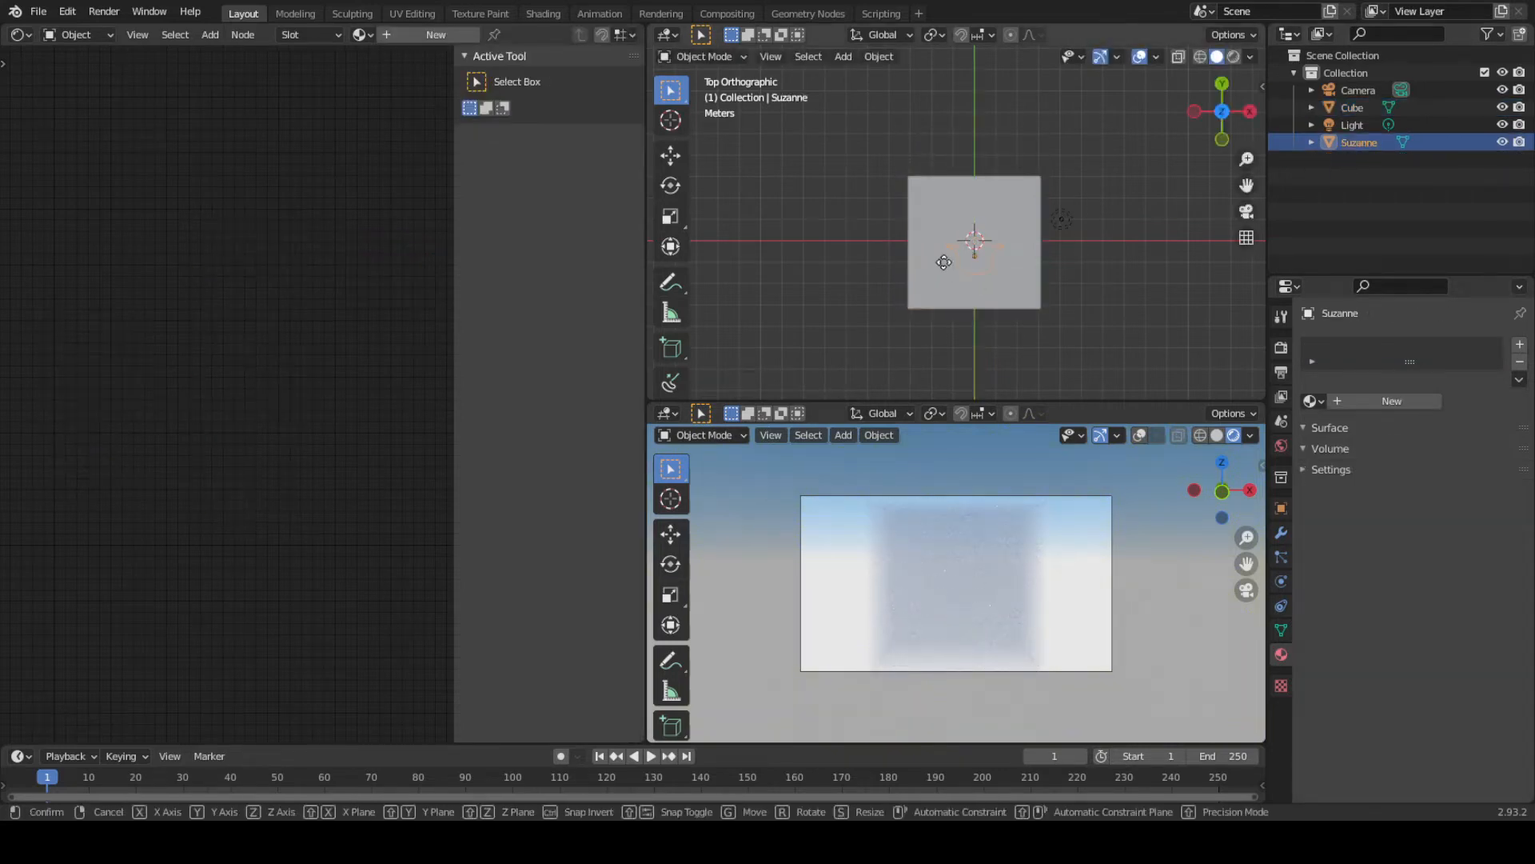
{"action": "key", "text": "y"}
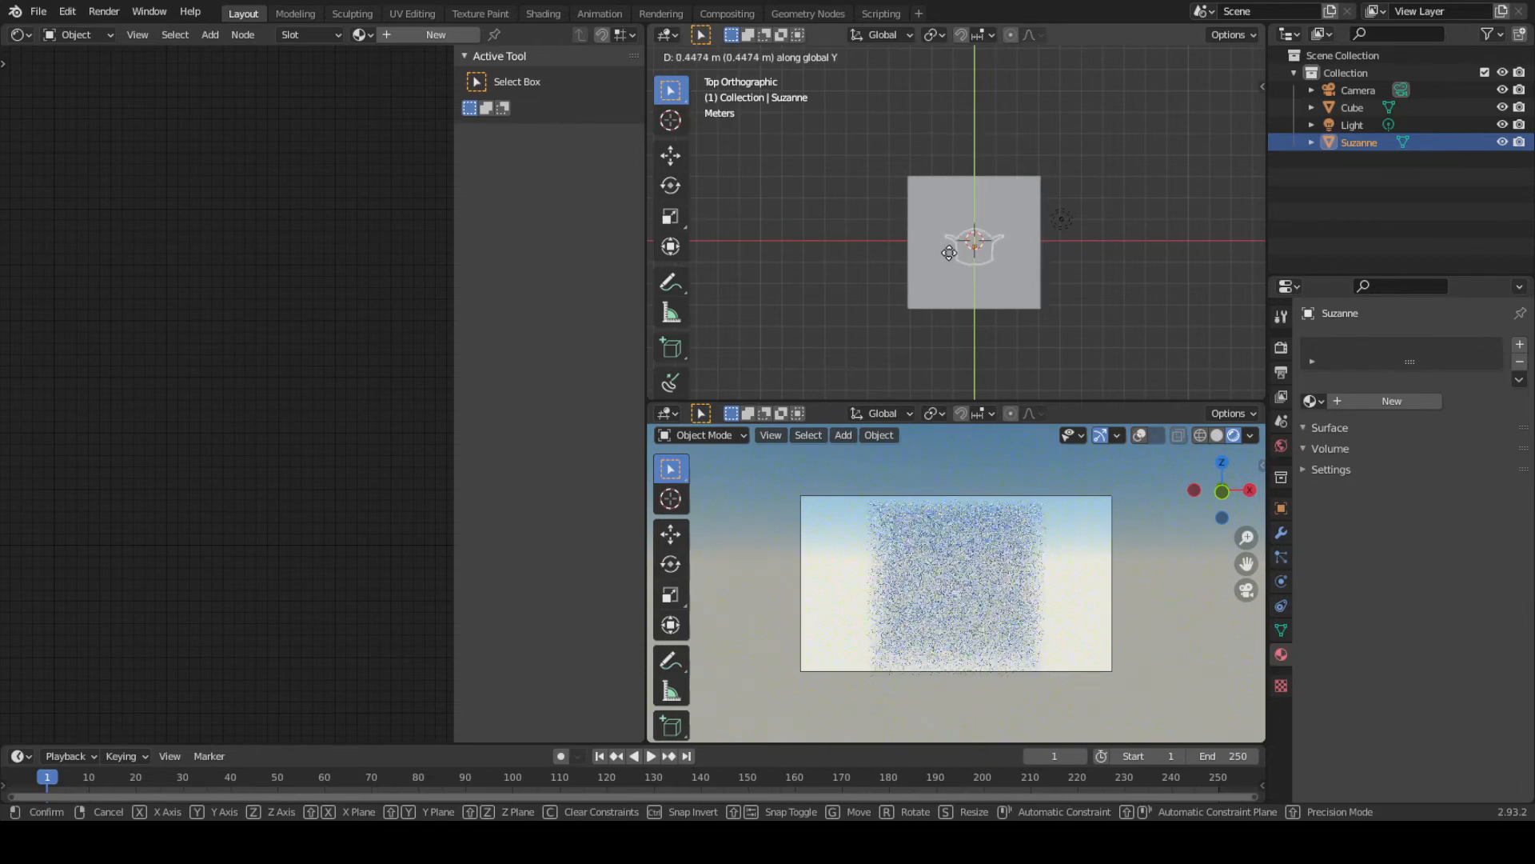
{"action": "left_click", "coordinate": [950, 251]}
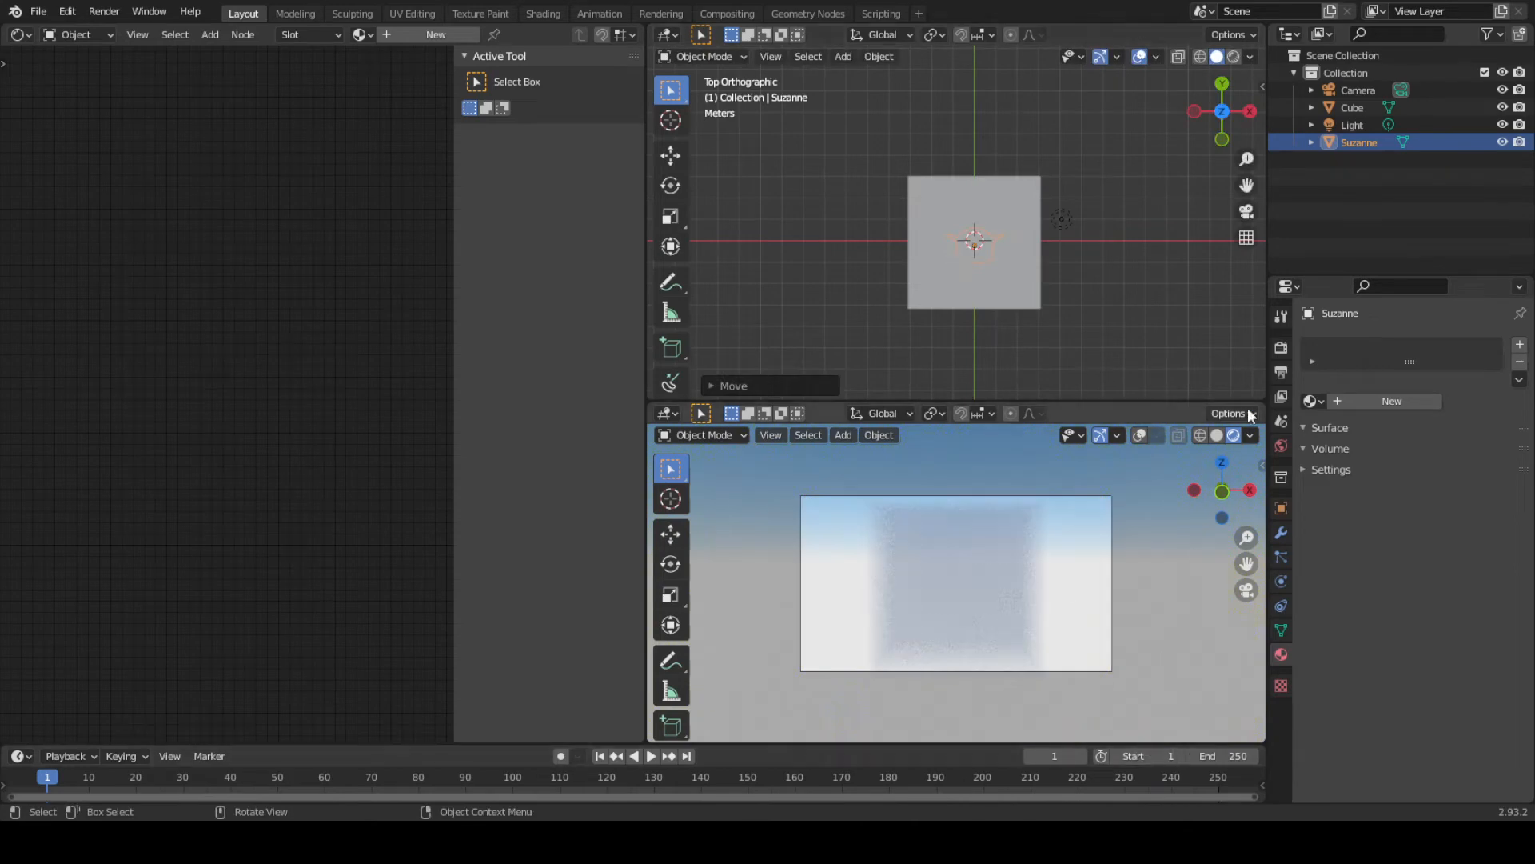
Disable Nested dielectrics in the Octane kernel's quality settings
{"action": "left_click", "coordinate": [1280, 348]}
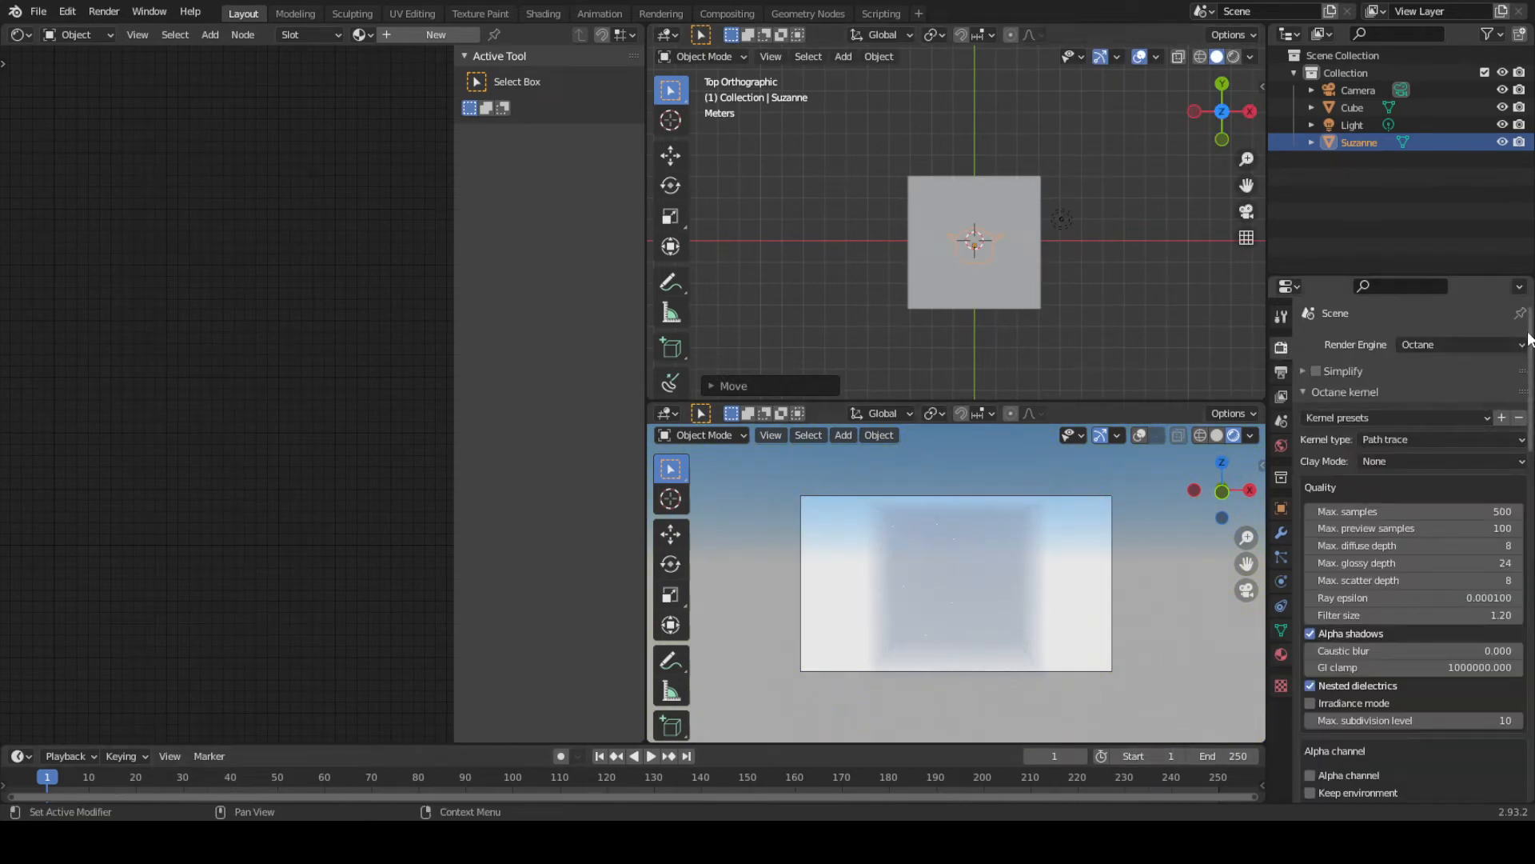
{"action": "left_click_drag", "start_coordinate": [1529, 339], "coordinate": [1529, 396]}
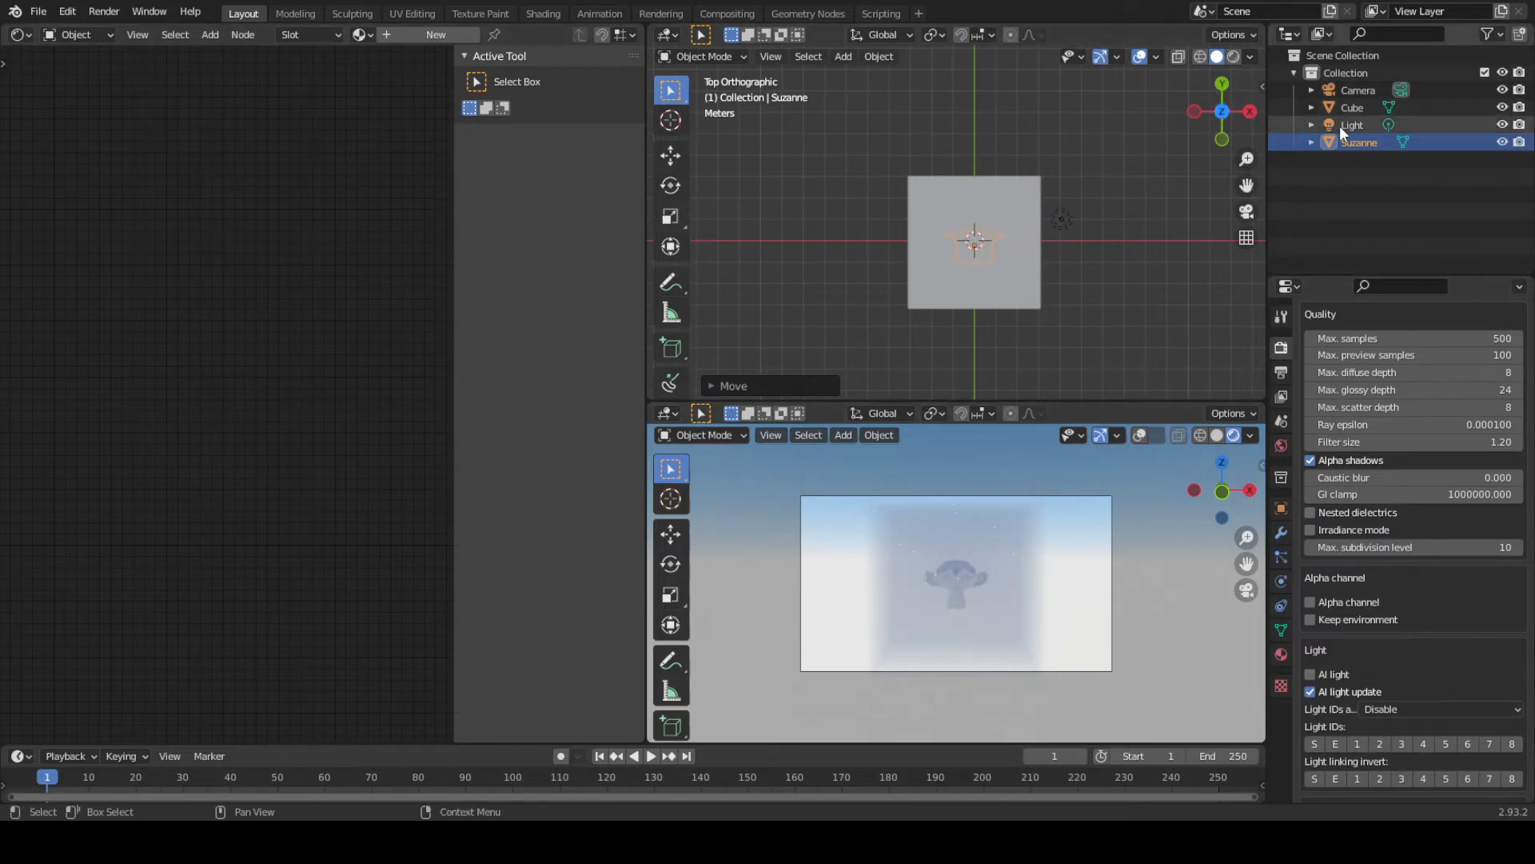
Set the density of the cube's Scattering Medium to 0.390
{"action": "left_click", "coordinate": [1353, 106]}
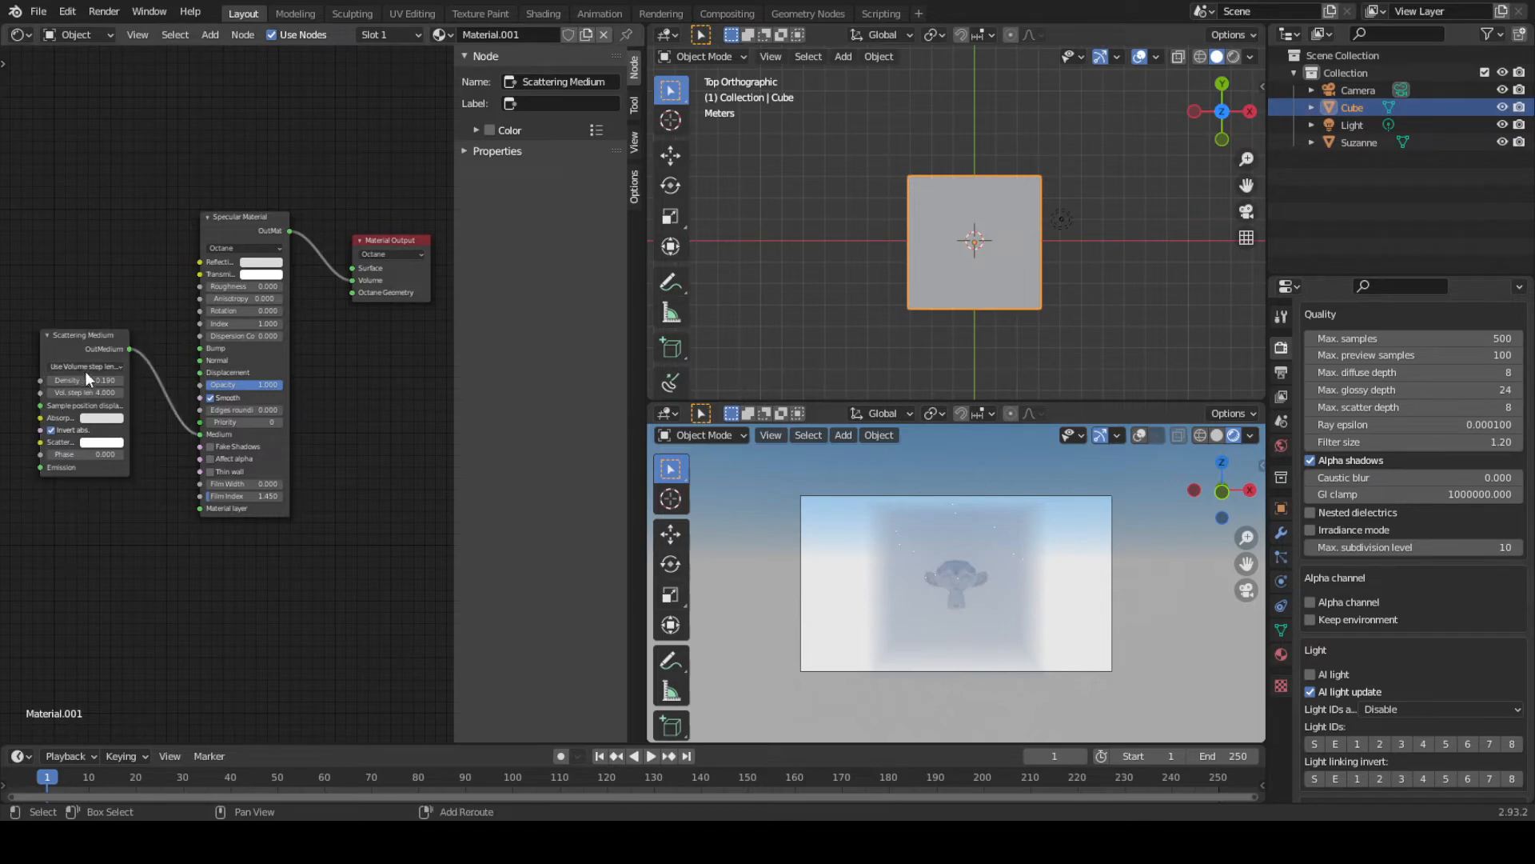
{"action": "left_click_drag", "start_coordinate": [76, 381], "coordinate": [104, 380]}
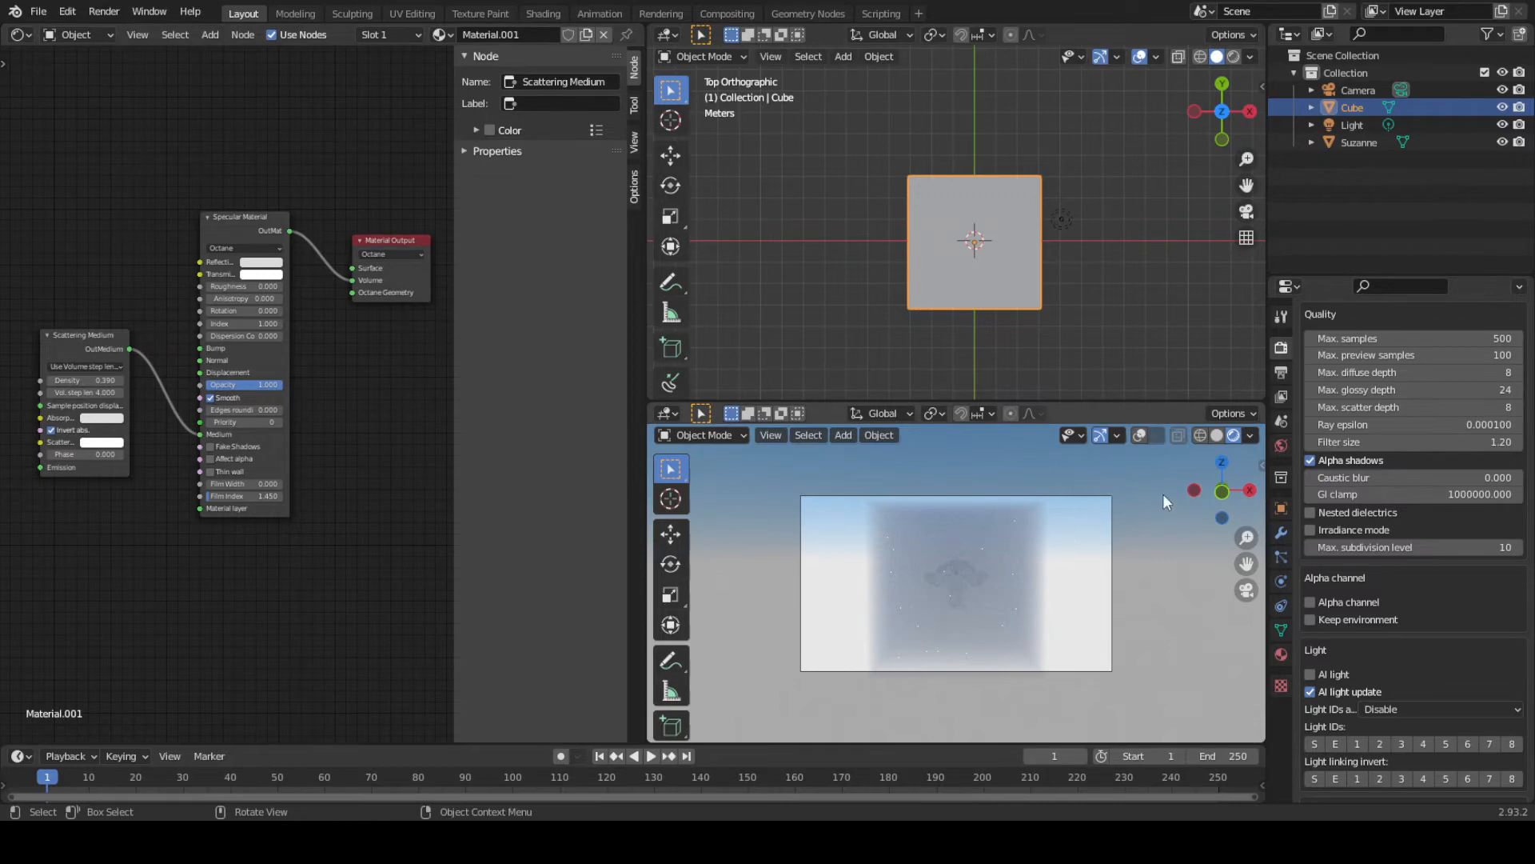
Make the camera's viewport passepartout fully opaque so the area outside the frame is black
{"action": "left_click", "coordinate": [1352, 126]}
{"action": "left_click", "coordinate": [1350, 107]}
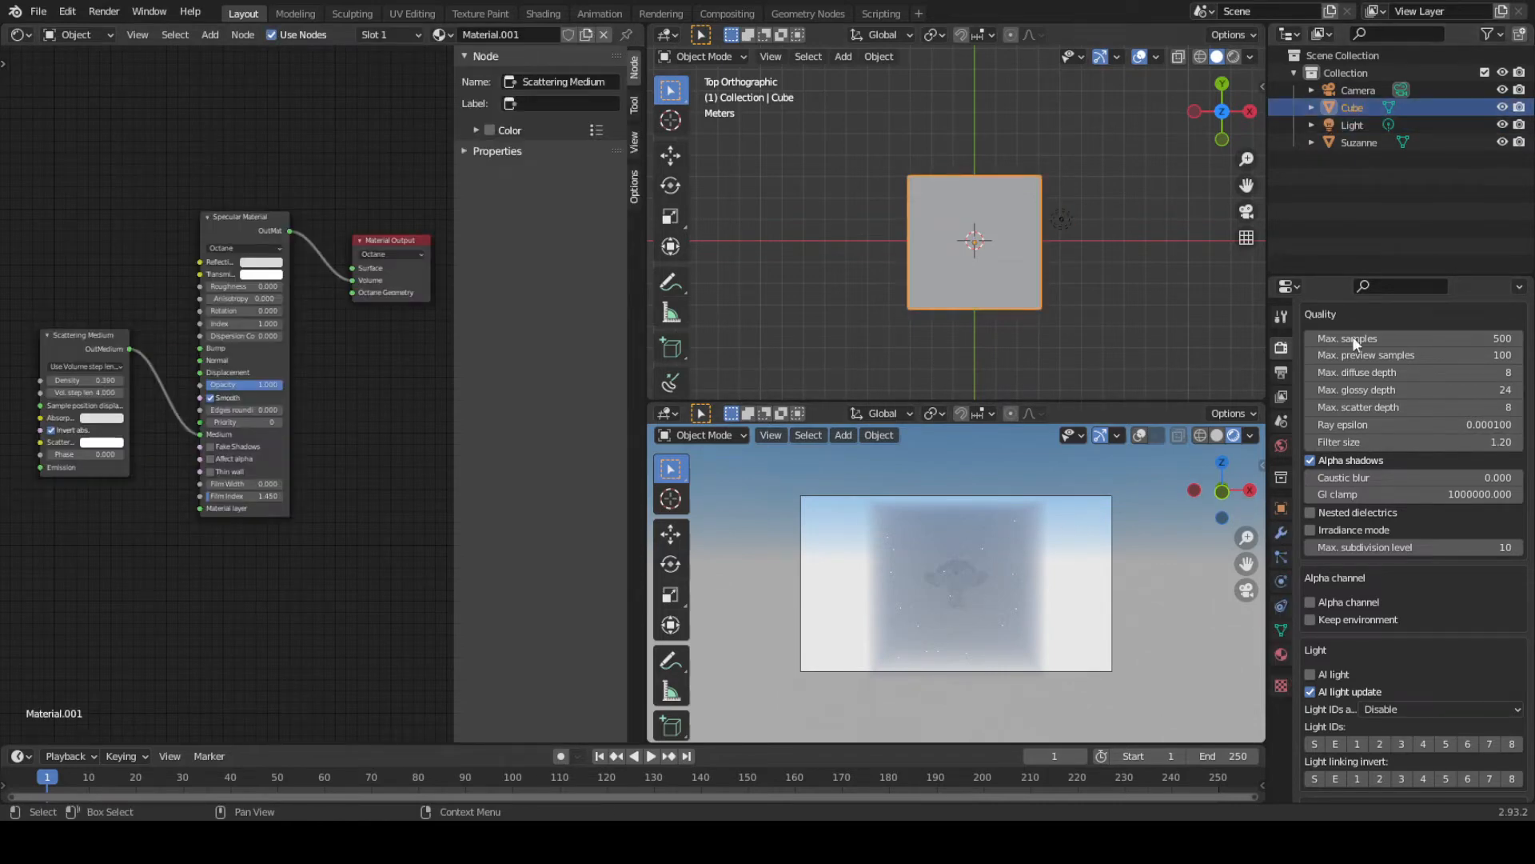
{"action": "left_click", "coordinate": [1283, 507]}
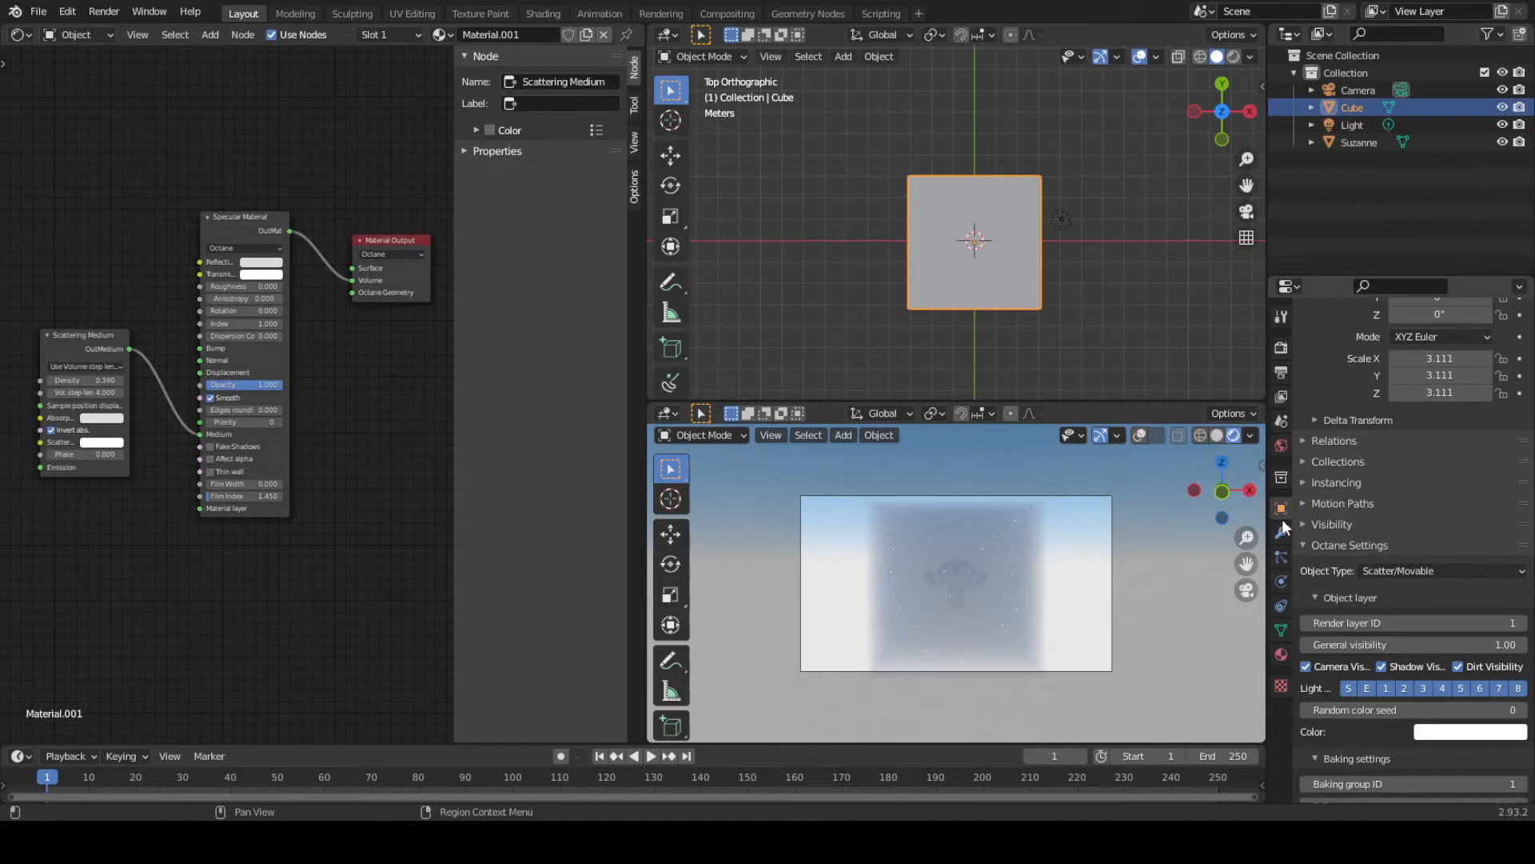
{"action": "left_click", "coordinate": [1351, 92]}
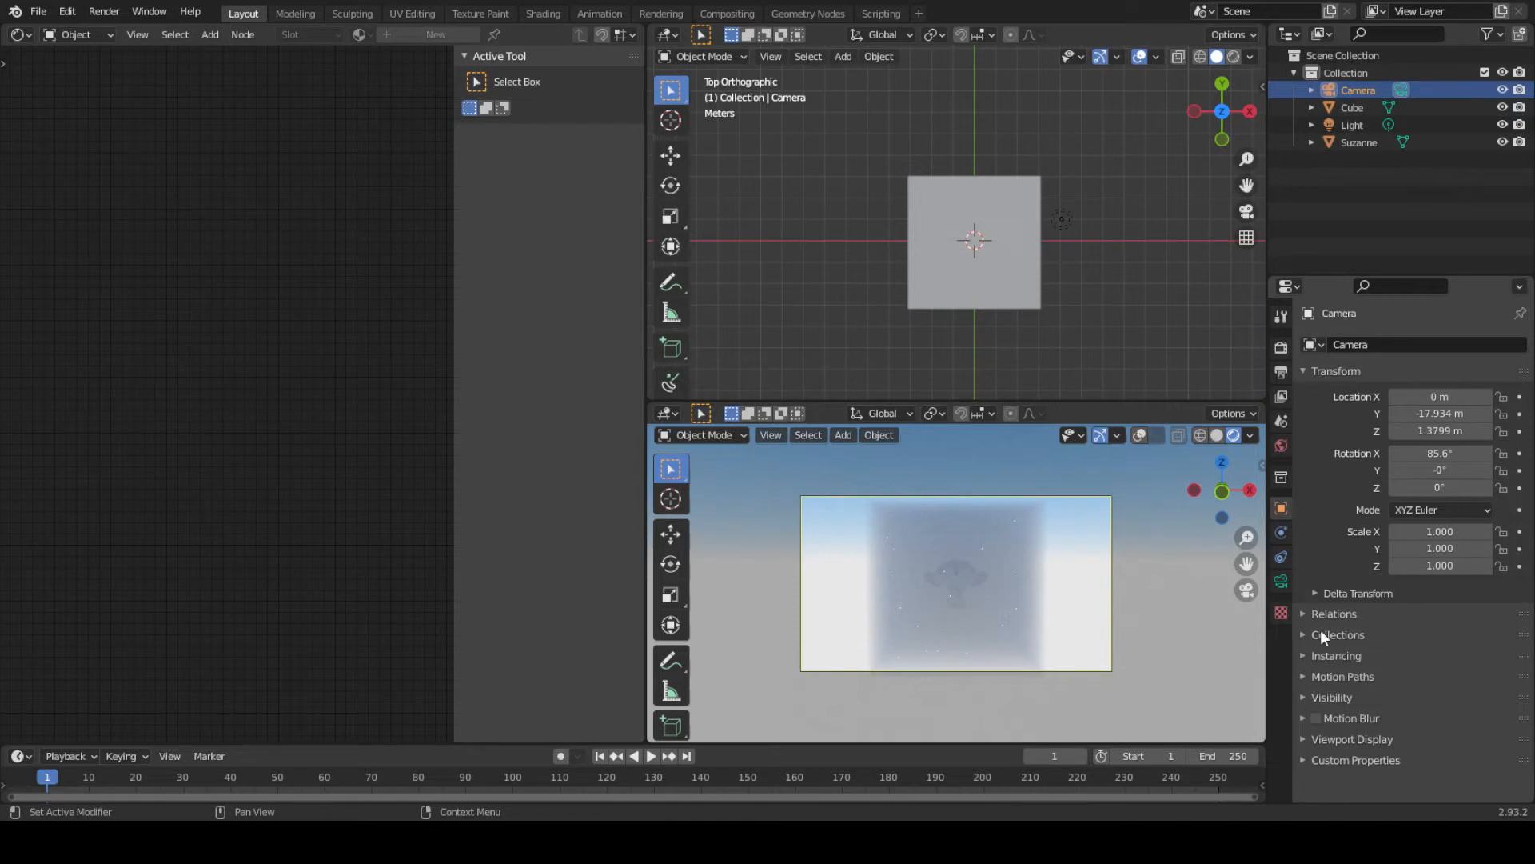
{"action": "left_click", "coordinate": [1282, 582]}
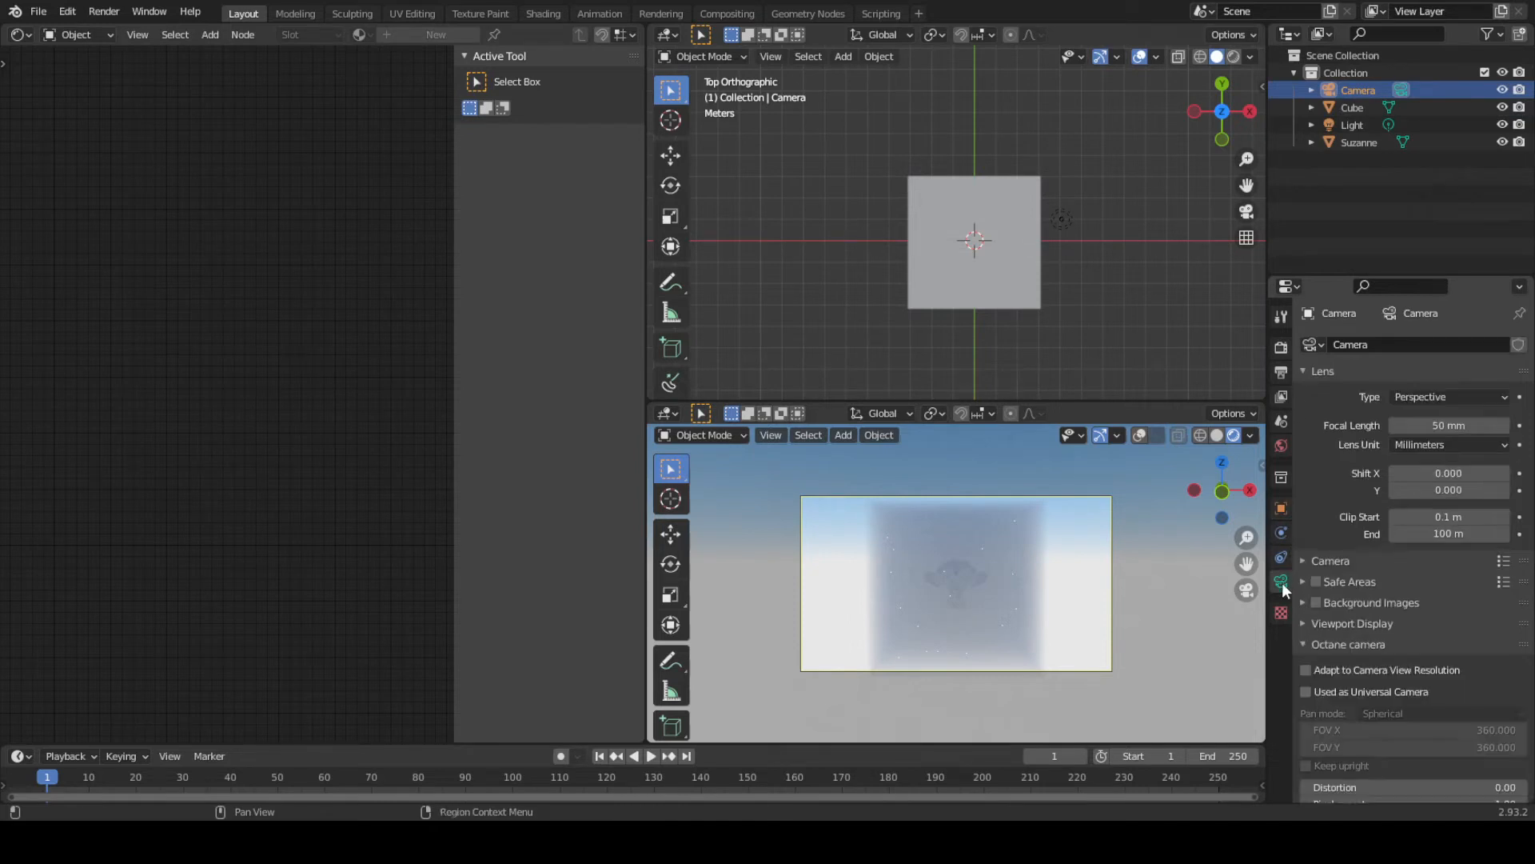
{"action": "left_click", "coordinate": [1310, 624]}
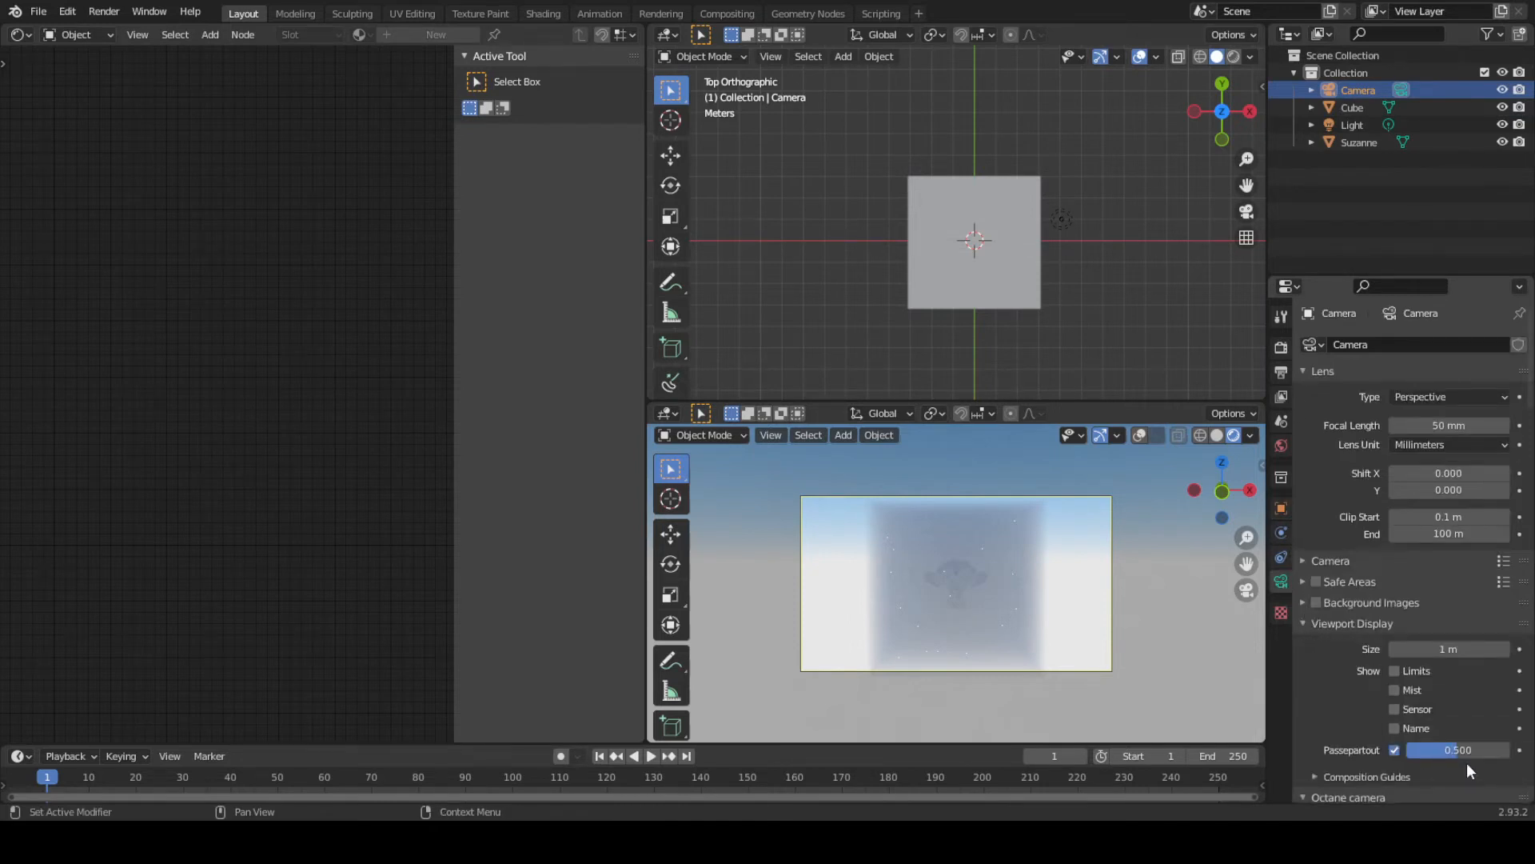
Stretch the cube to scale X 7.231 and Z 93.971, and set its Scattering Medium density to 0.060
{"action": "left_click", "coordinate": [1351, 108]}
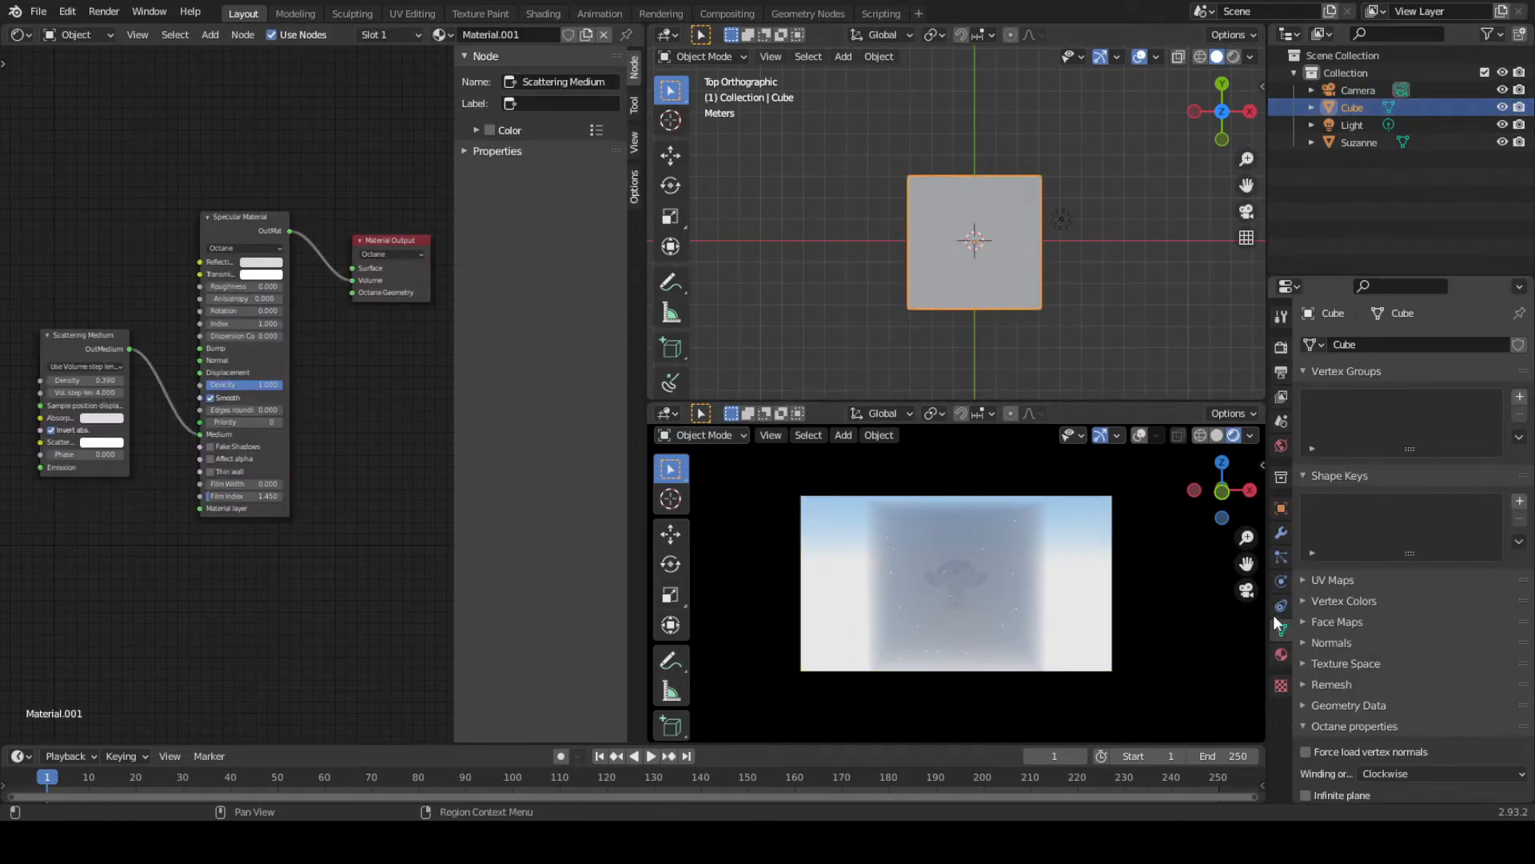
{"action": "left_click", "coordinate": [1281, 510]}
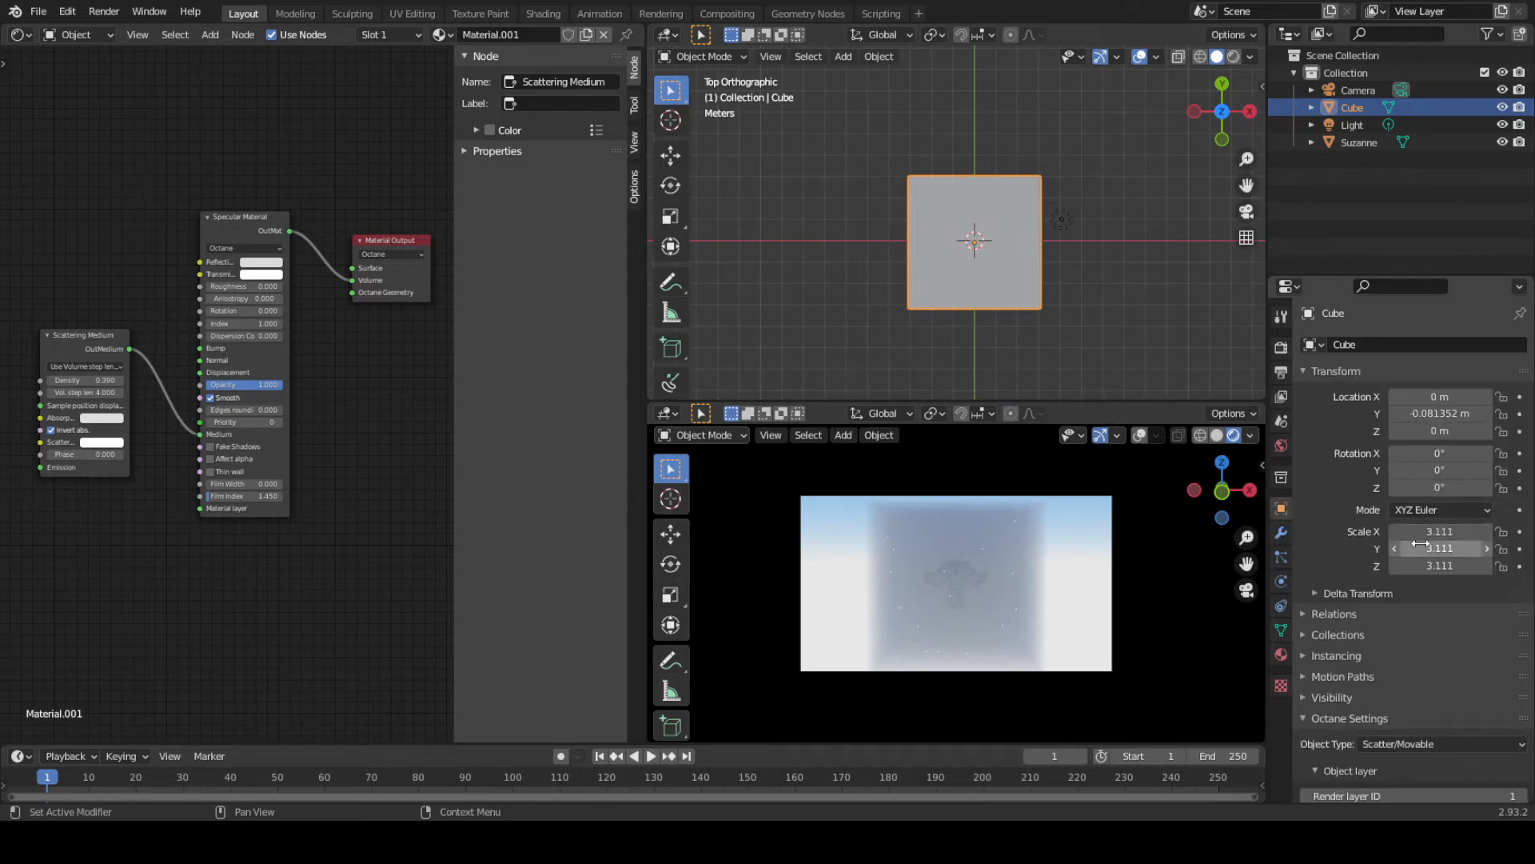
{"action": "left_click_drag", "start_coordinate": [1464, 534], "coordinate": [1487, 567]}
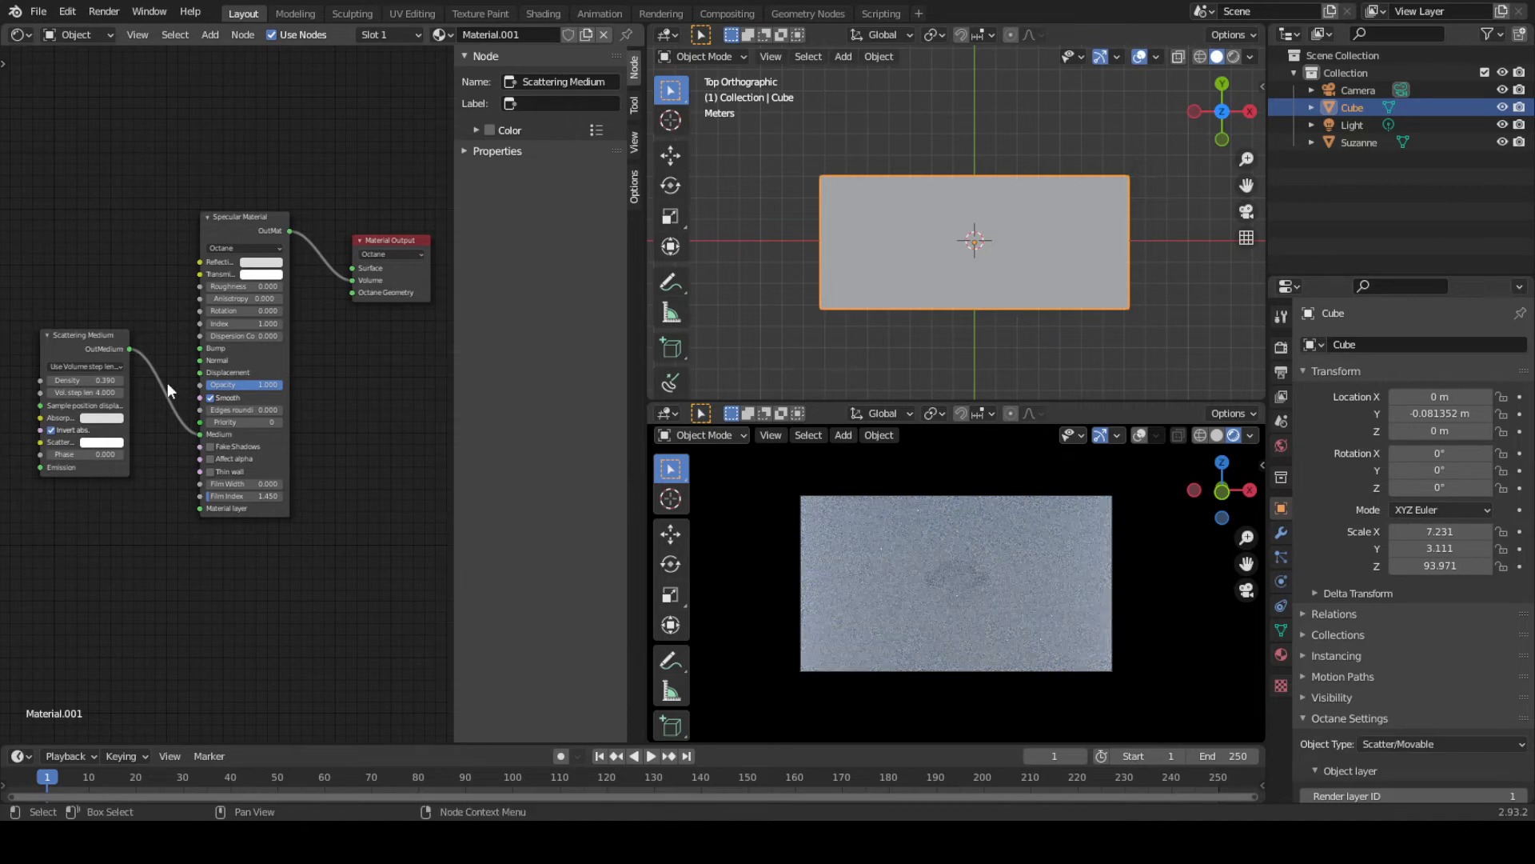
{"action": "left_click_drag", "start_coordinate": [70, 378], "coordinate": [11, 377]}
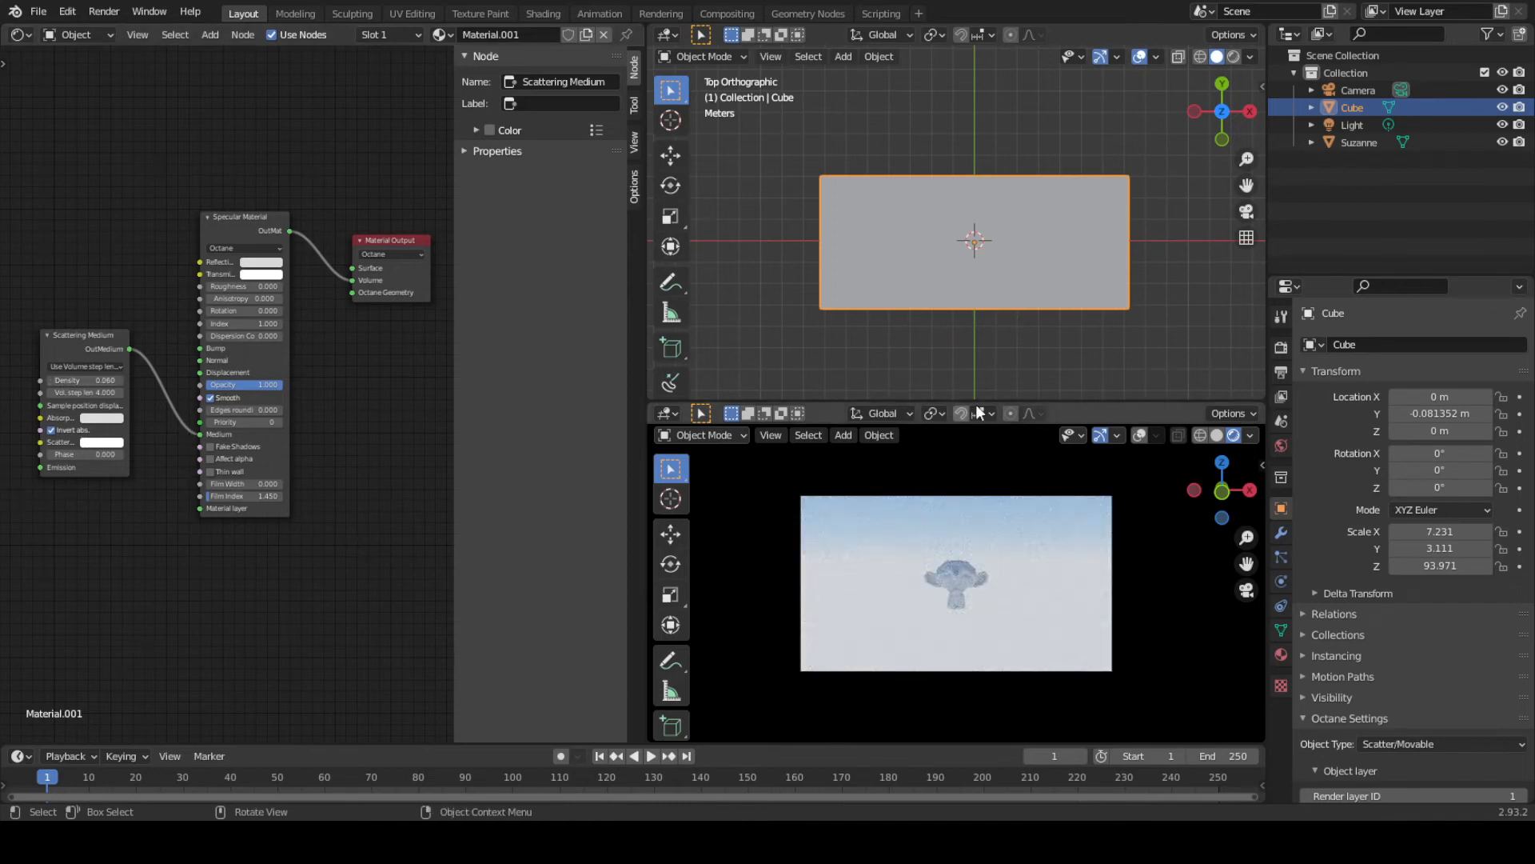
Move the monkey head about 1.8 m along the global Y axis, towards the back of the cube
{"action": "left_click", "coordinate": [1354, 88]}
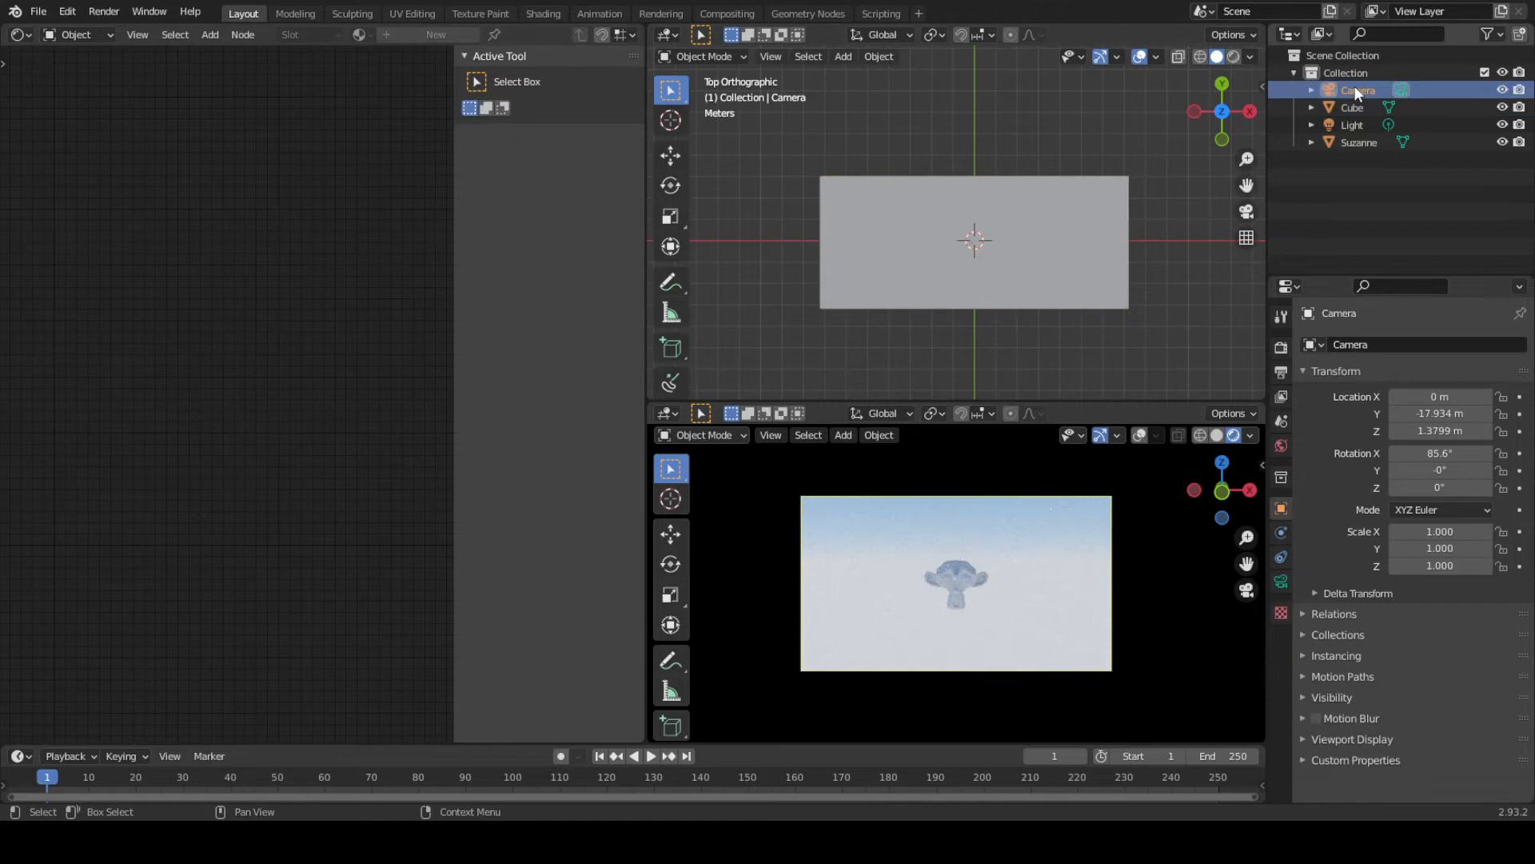
{"action": "left_click", "coordinate": [1351, 142]}
{"action": "key", "text": "g"}
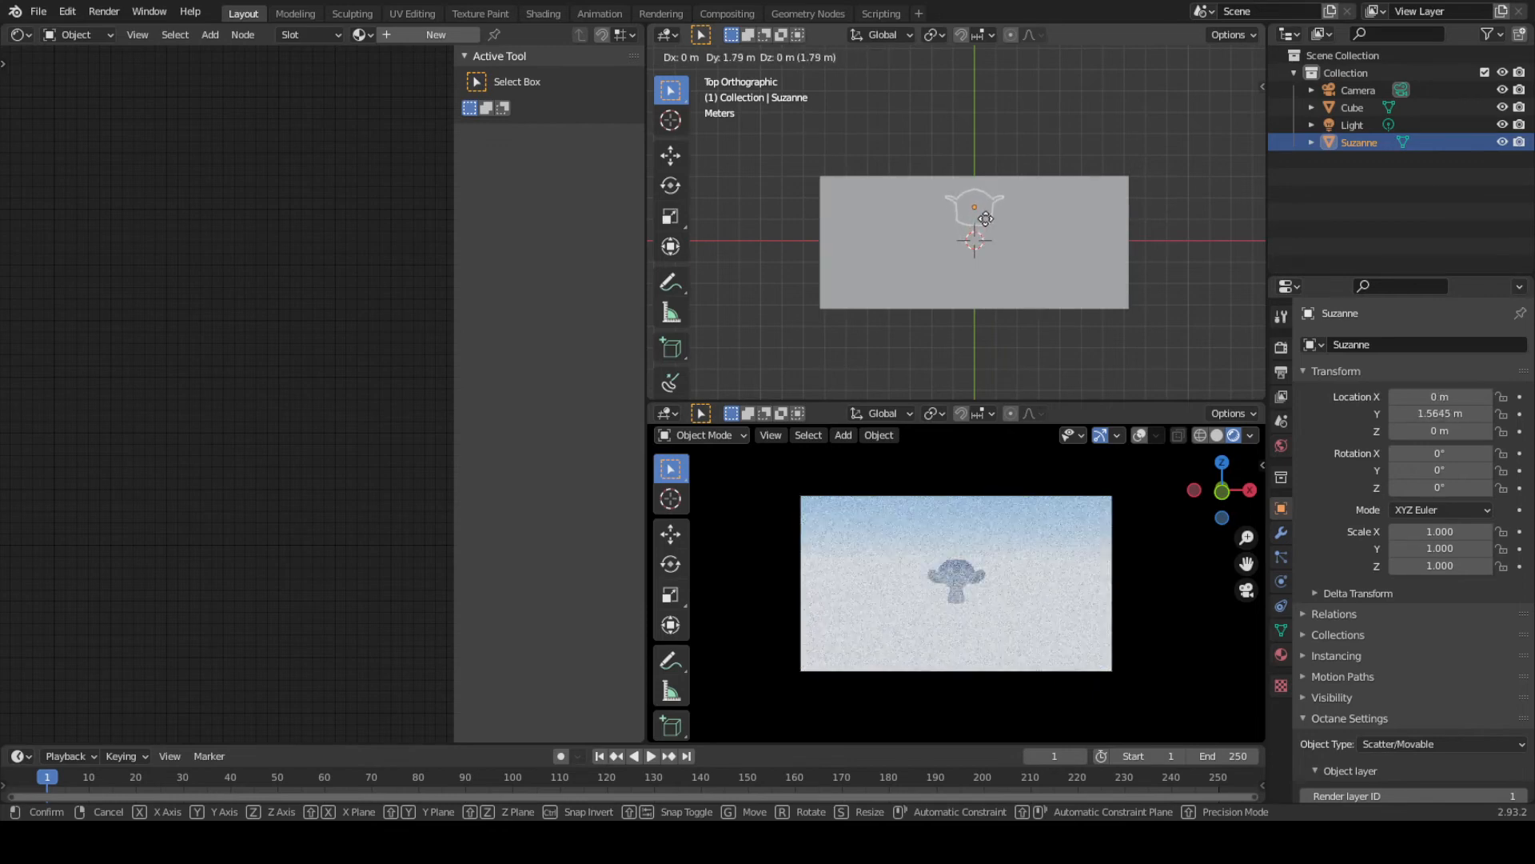
{"action": "left_click", "coordinate": [986, 217]}
Move the camera towards the cube in the top view, to about X 0.60 m, Y -7.44 m
{"action": "scroll", "coordinate": [993, 347], "scroll_direction": "down", "scroll_amount": 2}
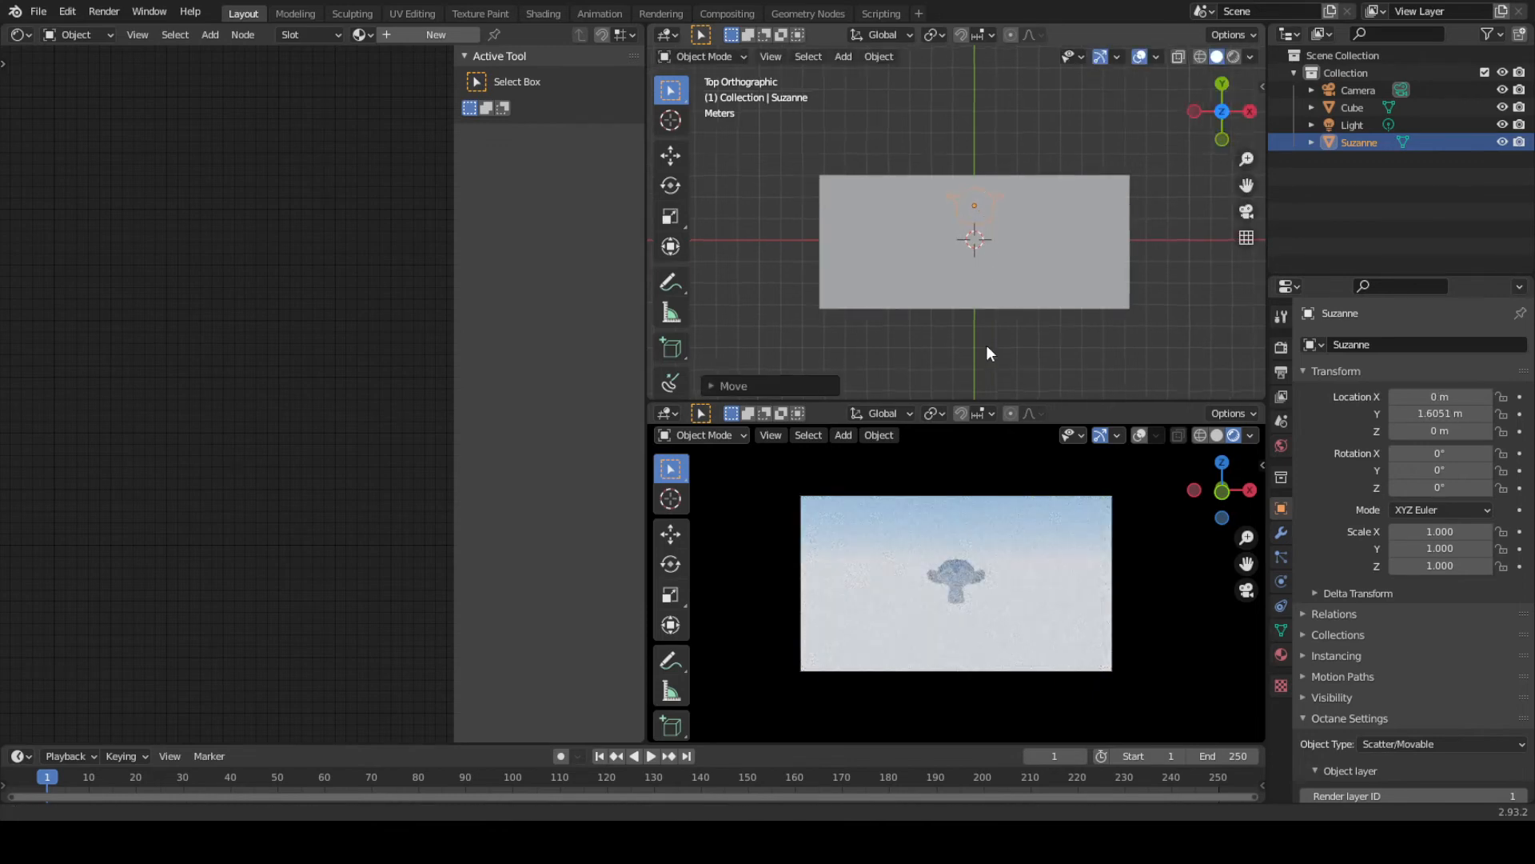
{"action": "scroll", "coordinate": [796, 226], "scroll_direction": "down", "scroll_amount": 4}
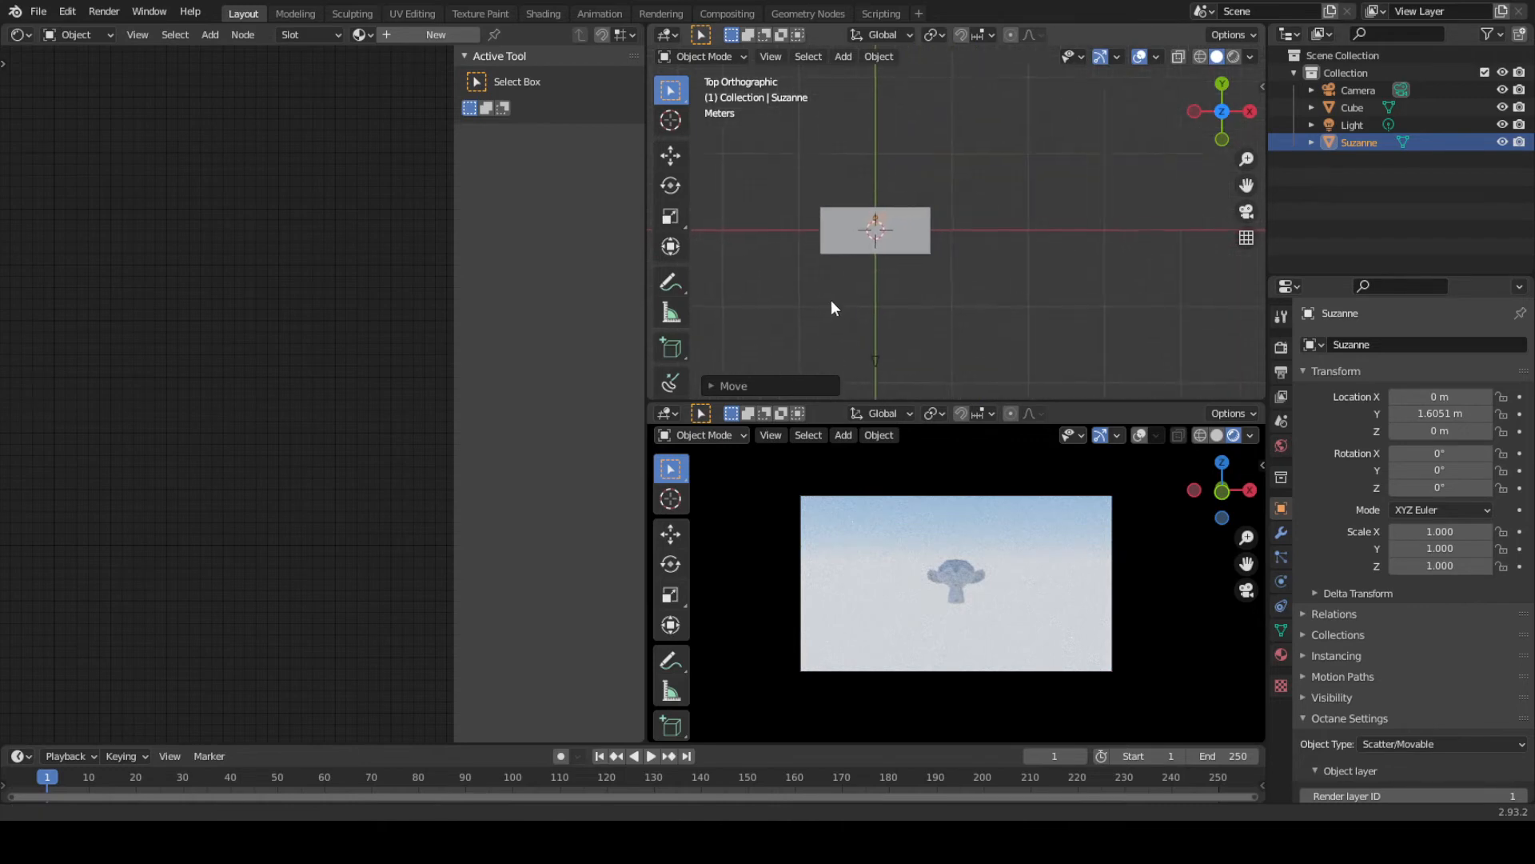
{"action": "middle_click_drag", "start_coordinate": [856, 309], "coordinate": [979, 320], "text": "shift"}
{"action": "left_click", "coordinate": [992, 351]}
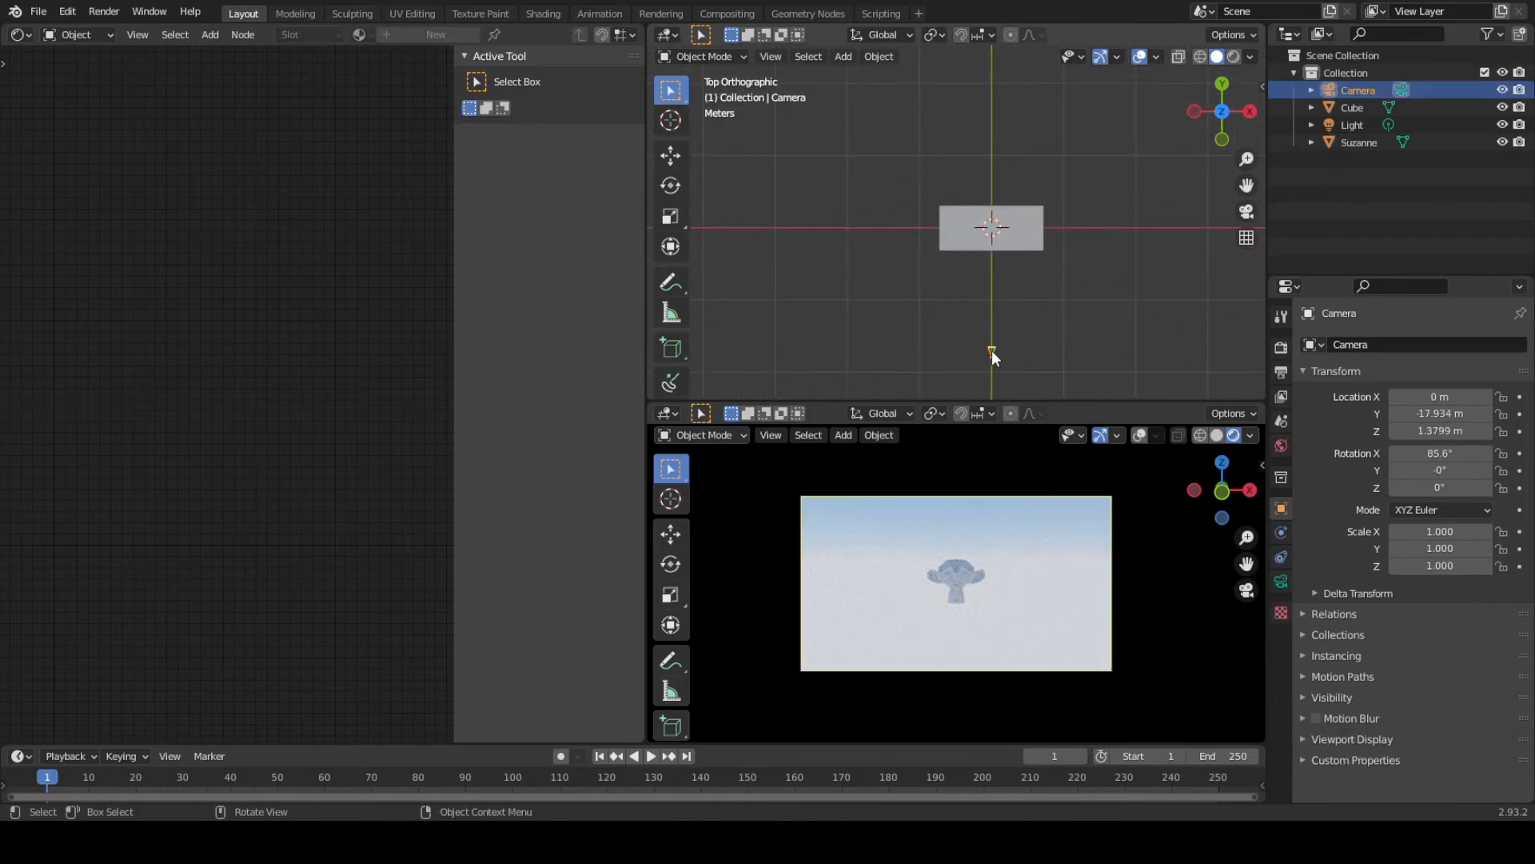
{"action": "key", "text": "g"}
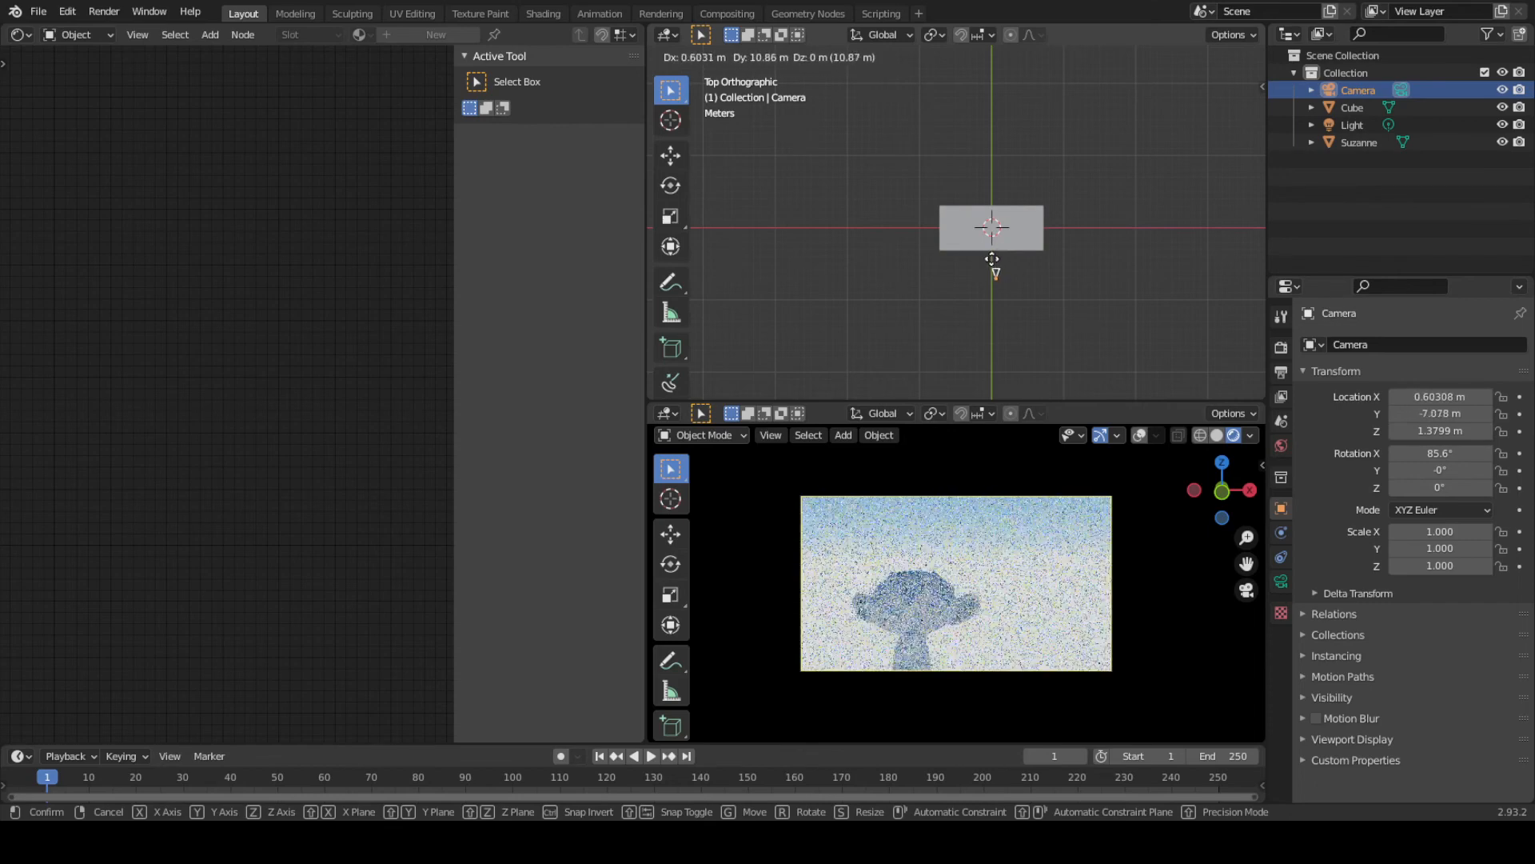
{"action": "left_click", "coordinate": [991, 262]}
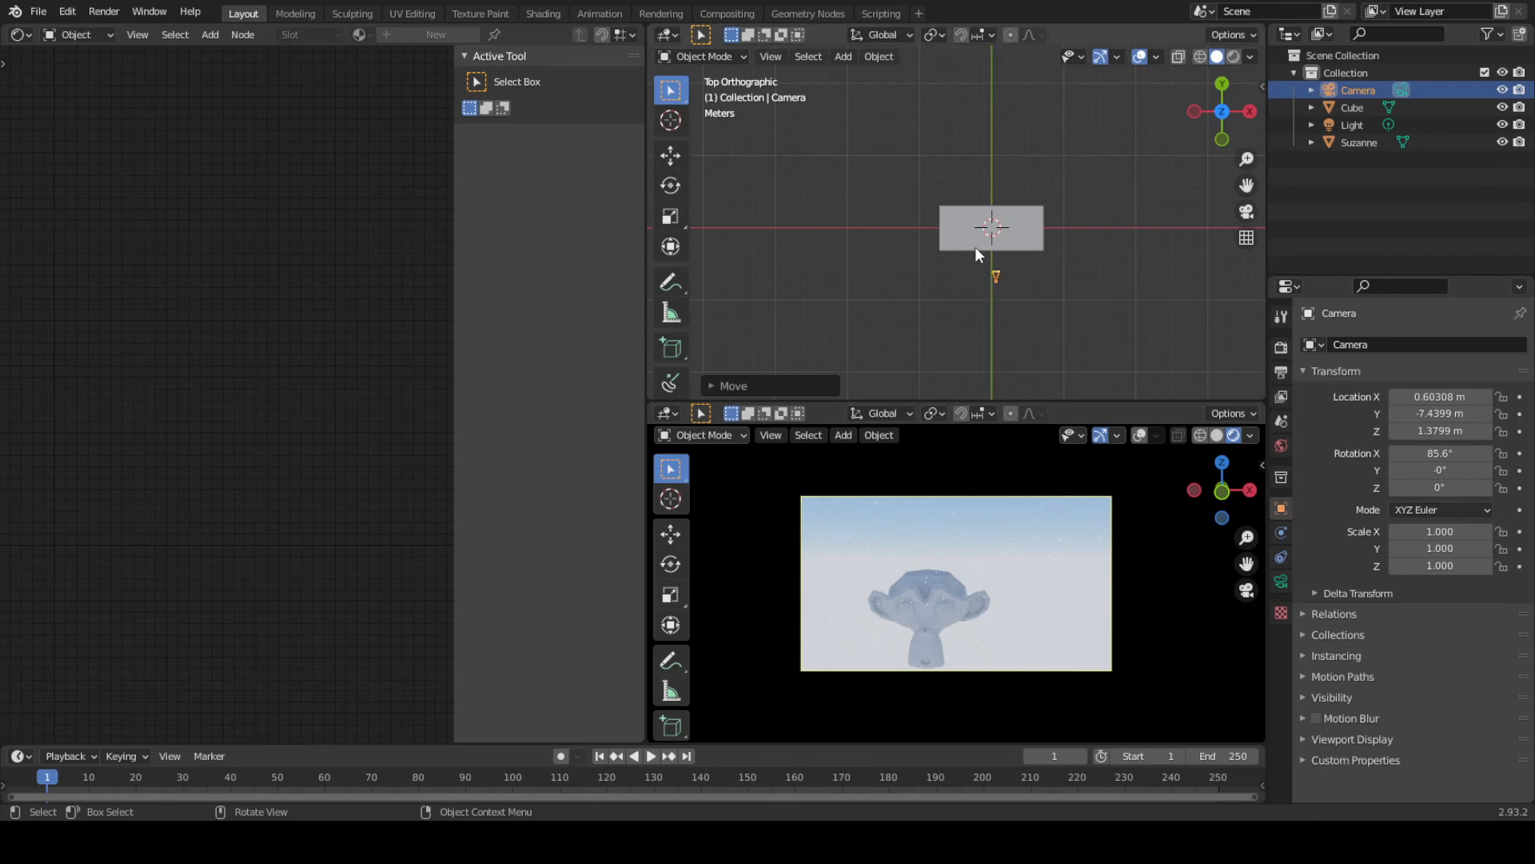
Move the camera up close to the cube's front face, to about X 0.23 m, Y -4.75 m
{"action": "scroll", "coordinate": [975, 254], "scroll_direction": "up", "scroll_amount": 5}
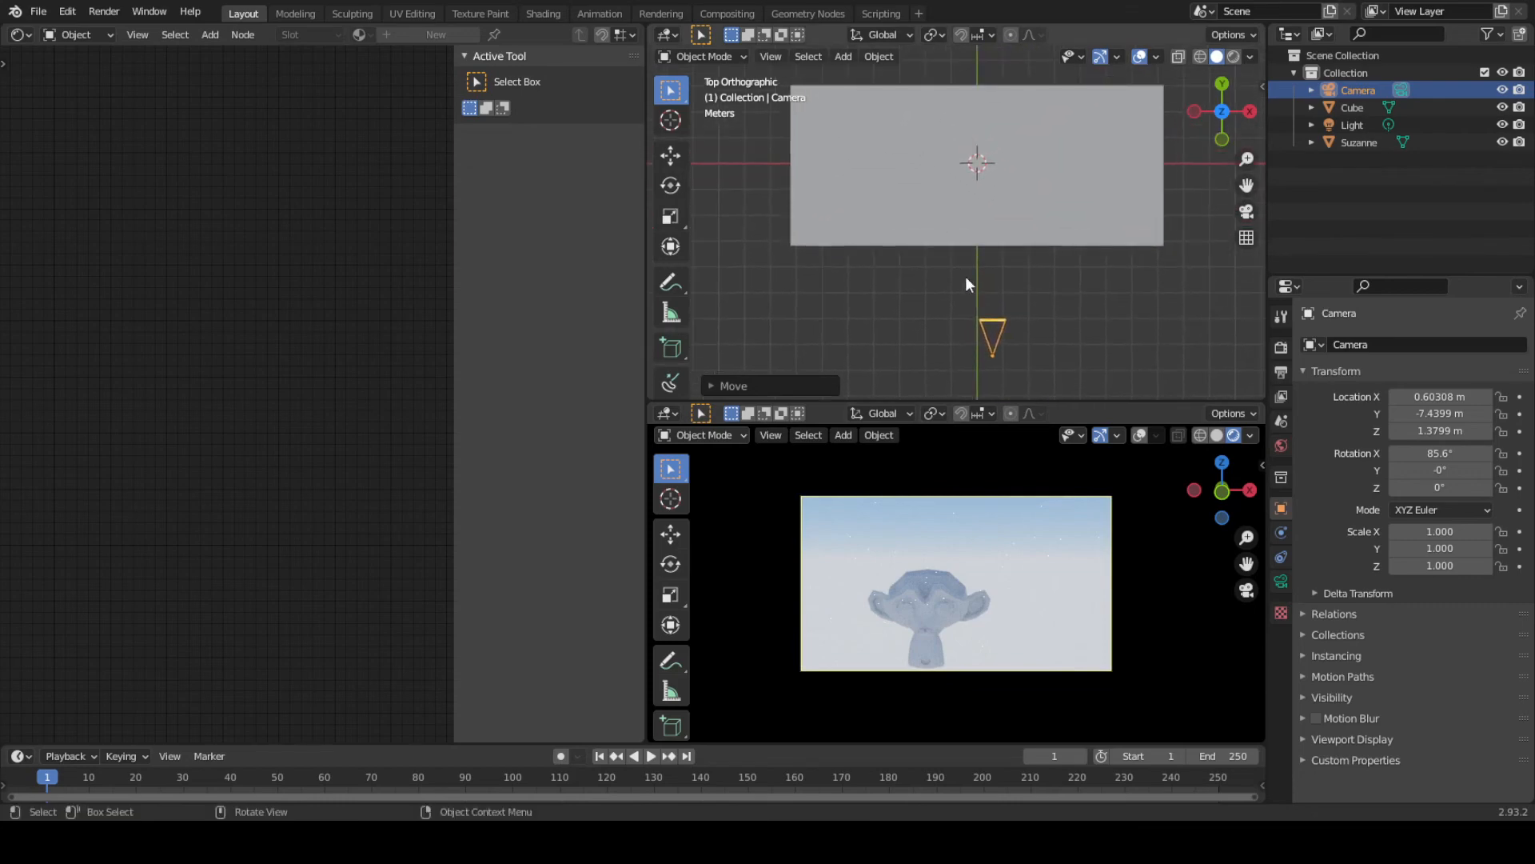
{"action": "key", "text": "g"}
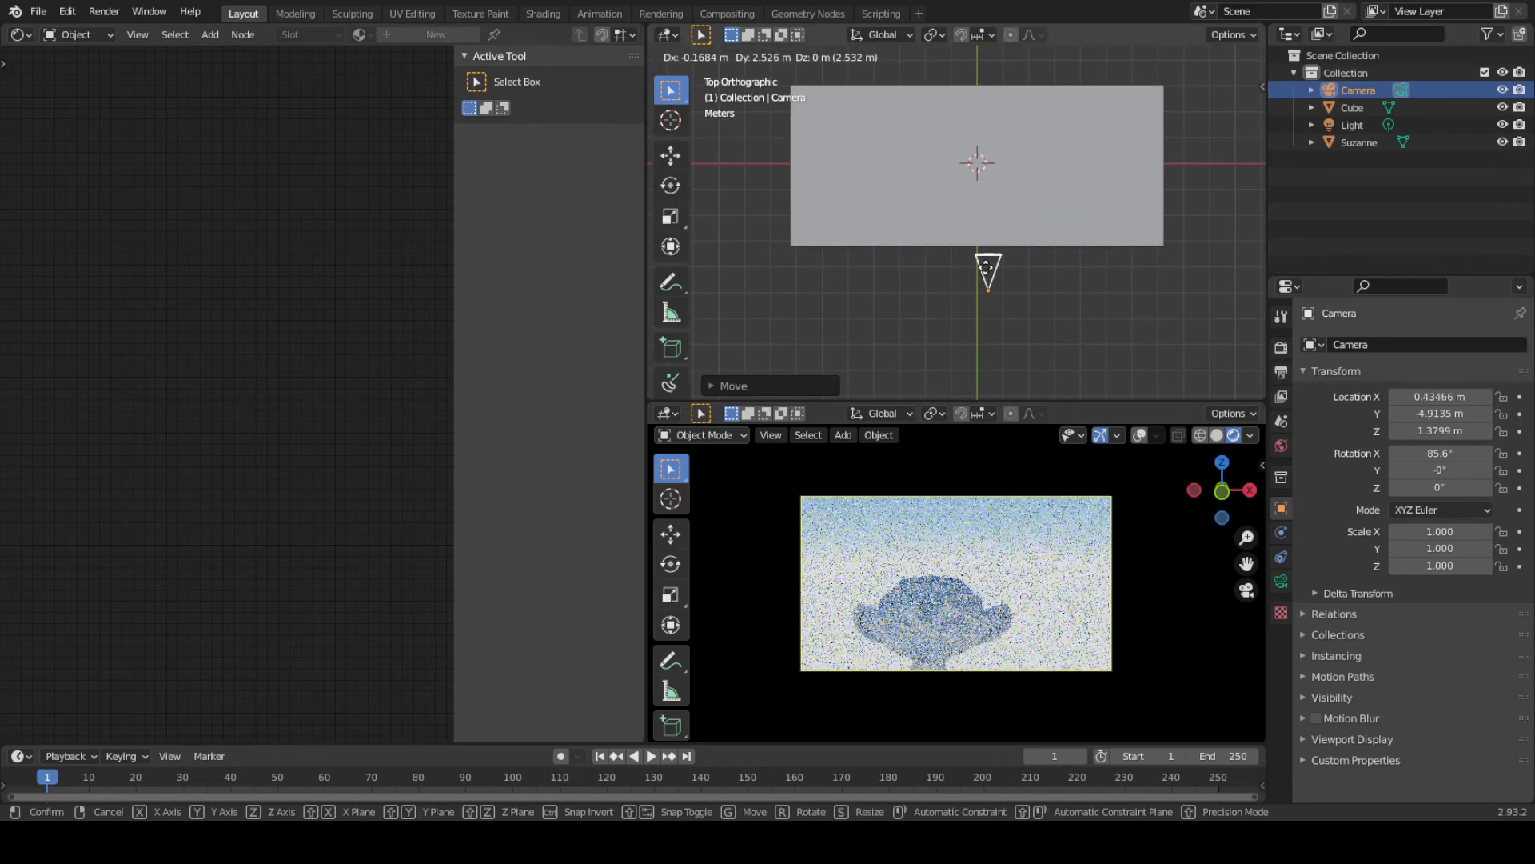
{"action": "left_click", "coordinate": [984, 269]}
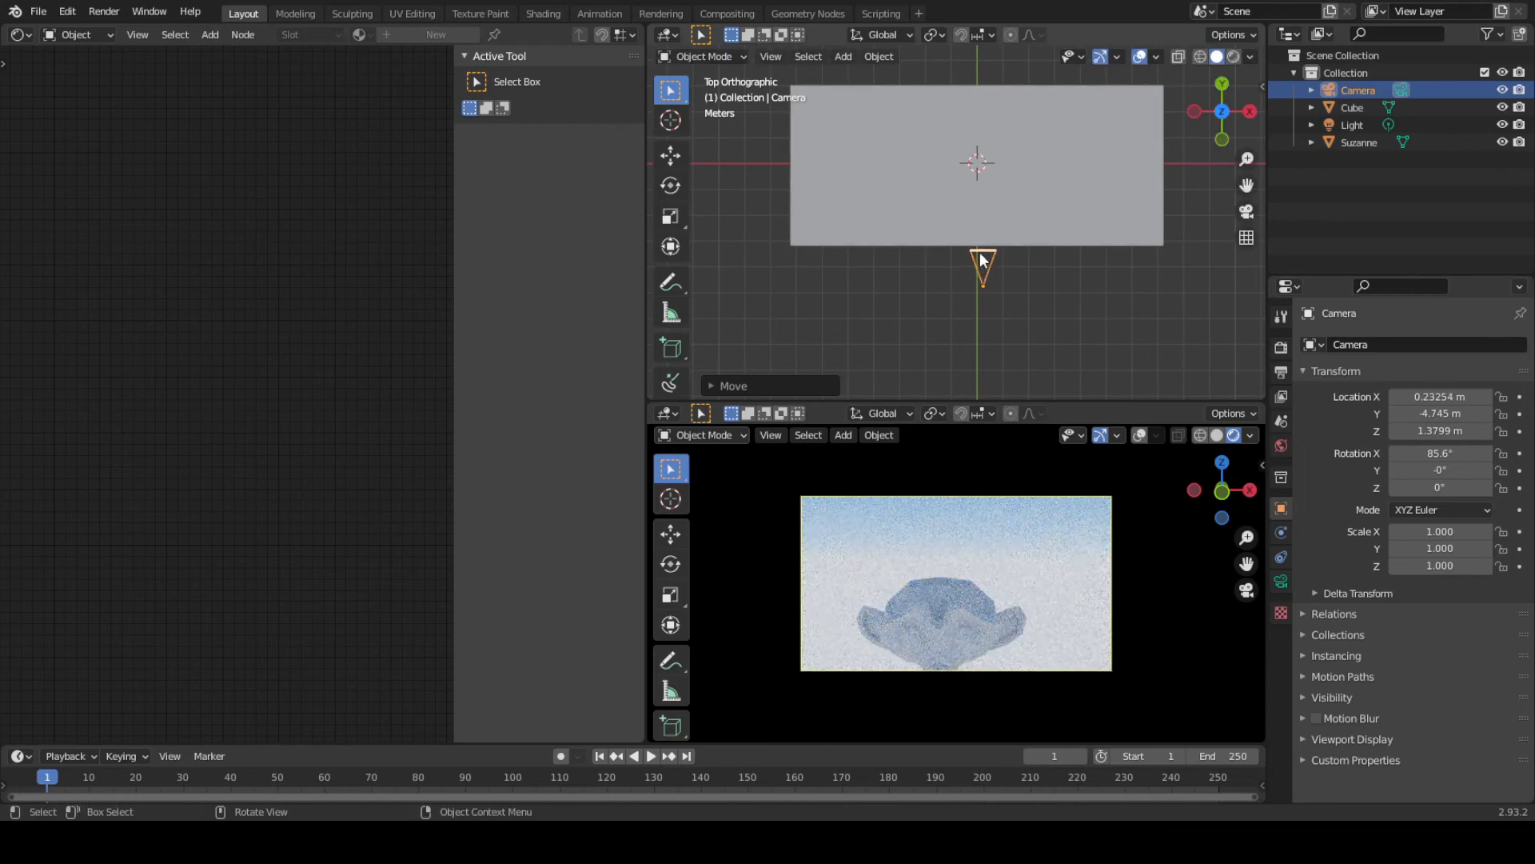
Push the camera's front end into the cube, placing it at about X 0.11 m, Y -3.48 m
{"action": "scroll", "coordinate": [980, 253], "scroll_direction": "up", "scroll_amount": 5}
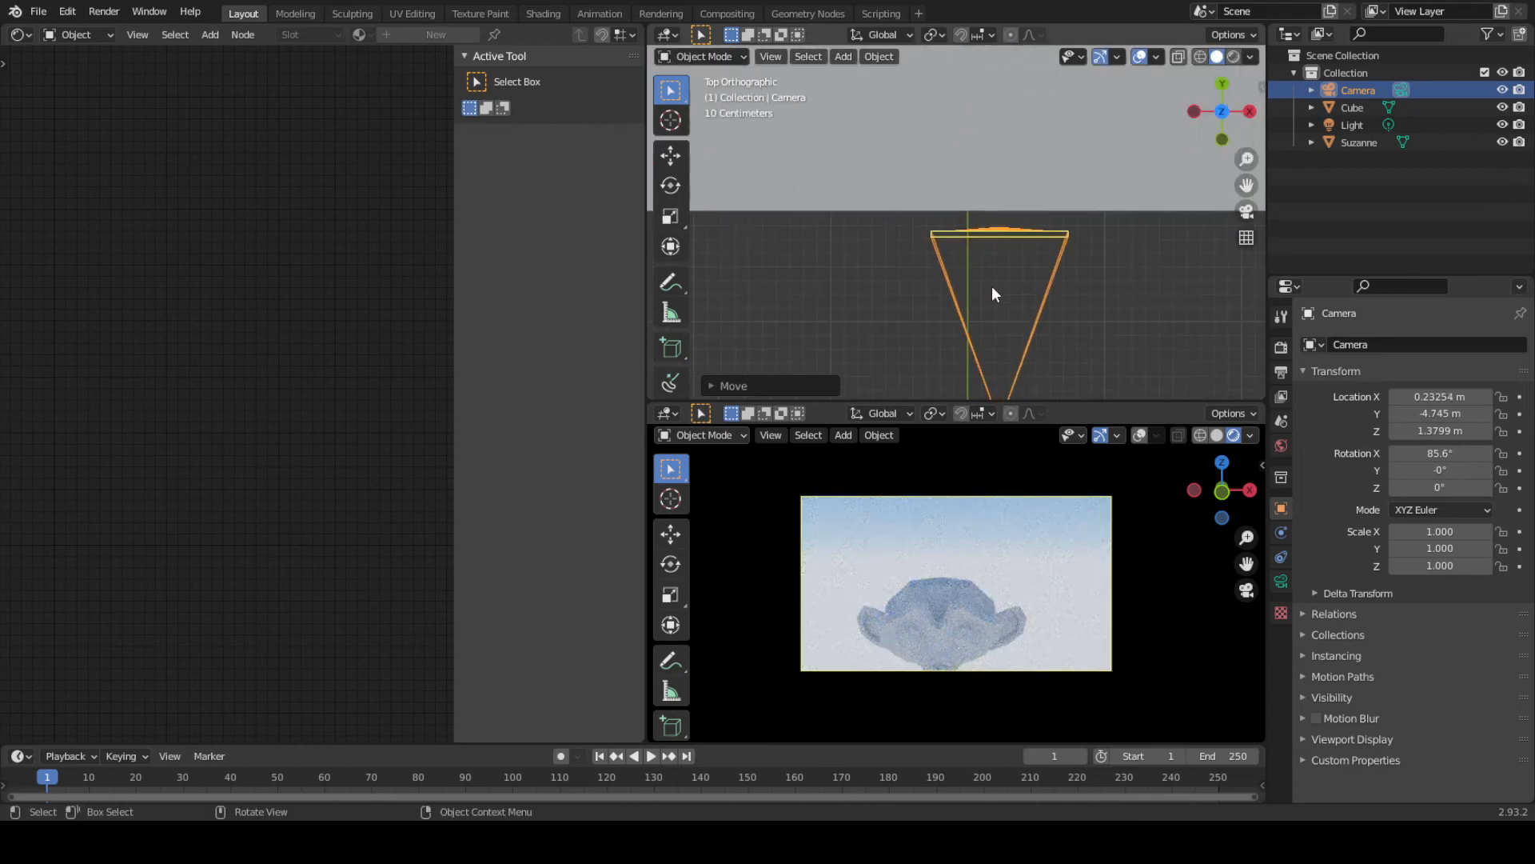
{"action": "key", "text": "g"}
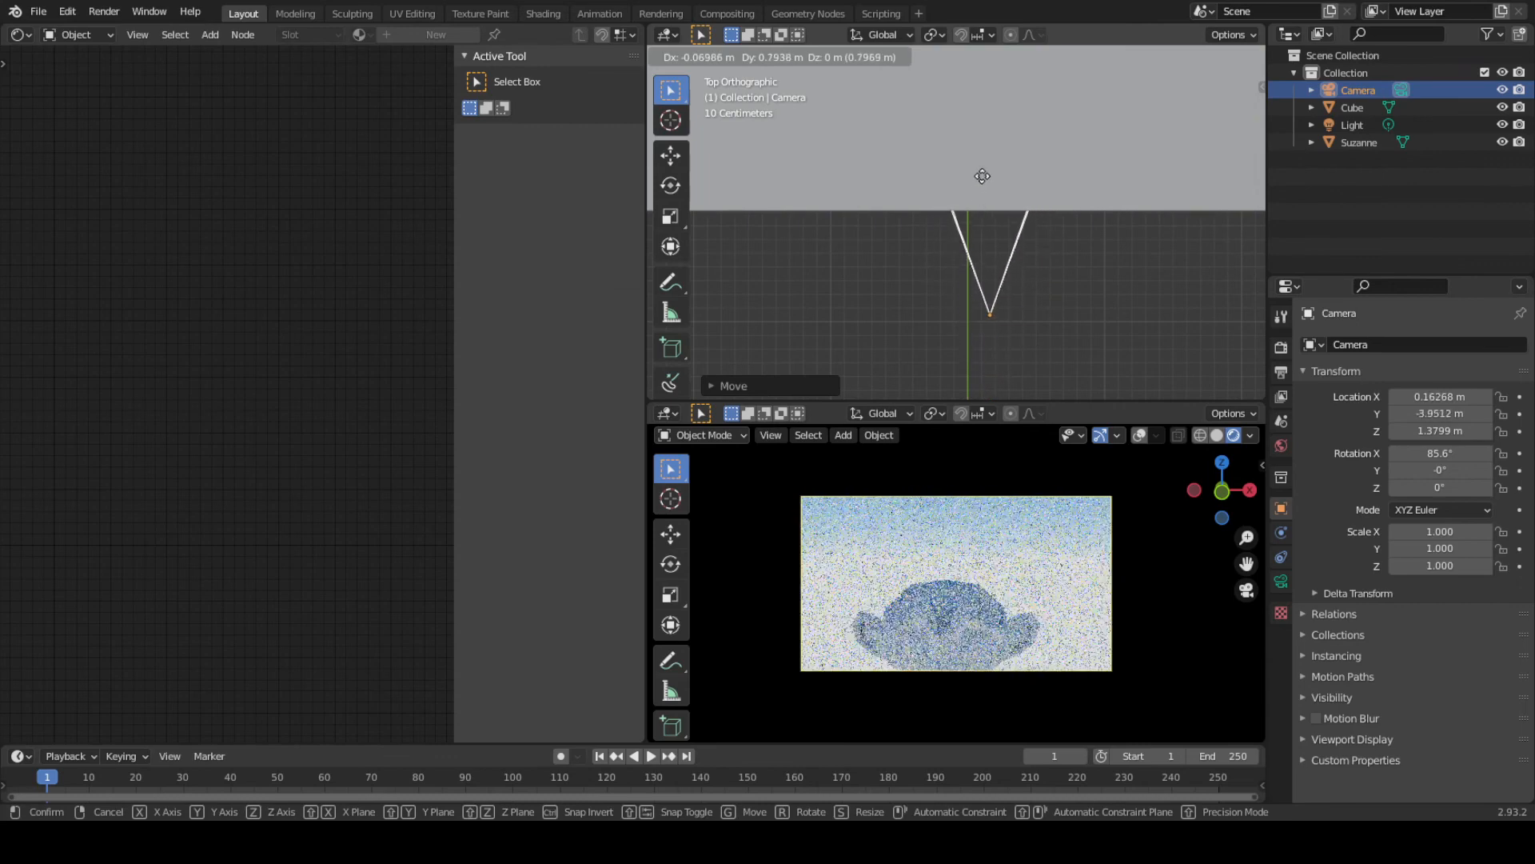
{"action": "left_click", "coordinate": [981, 91]}
{"action": "key", "text": "g"}
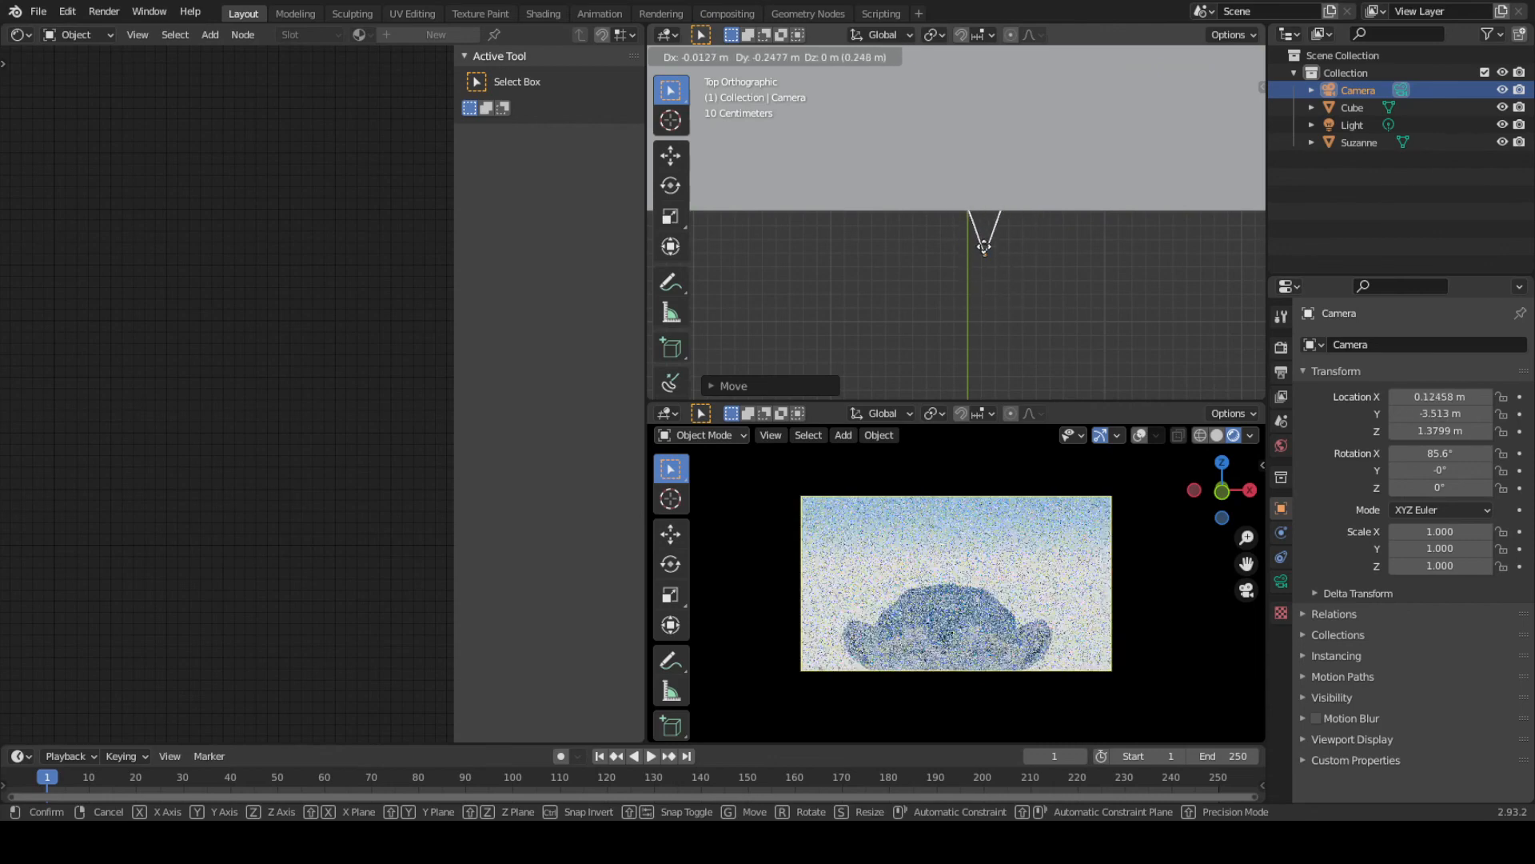
{"action": "left_click", "coordinate": [981, 241]}
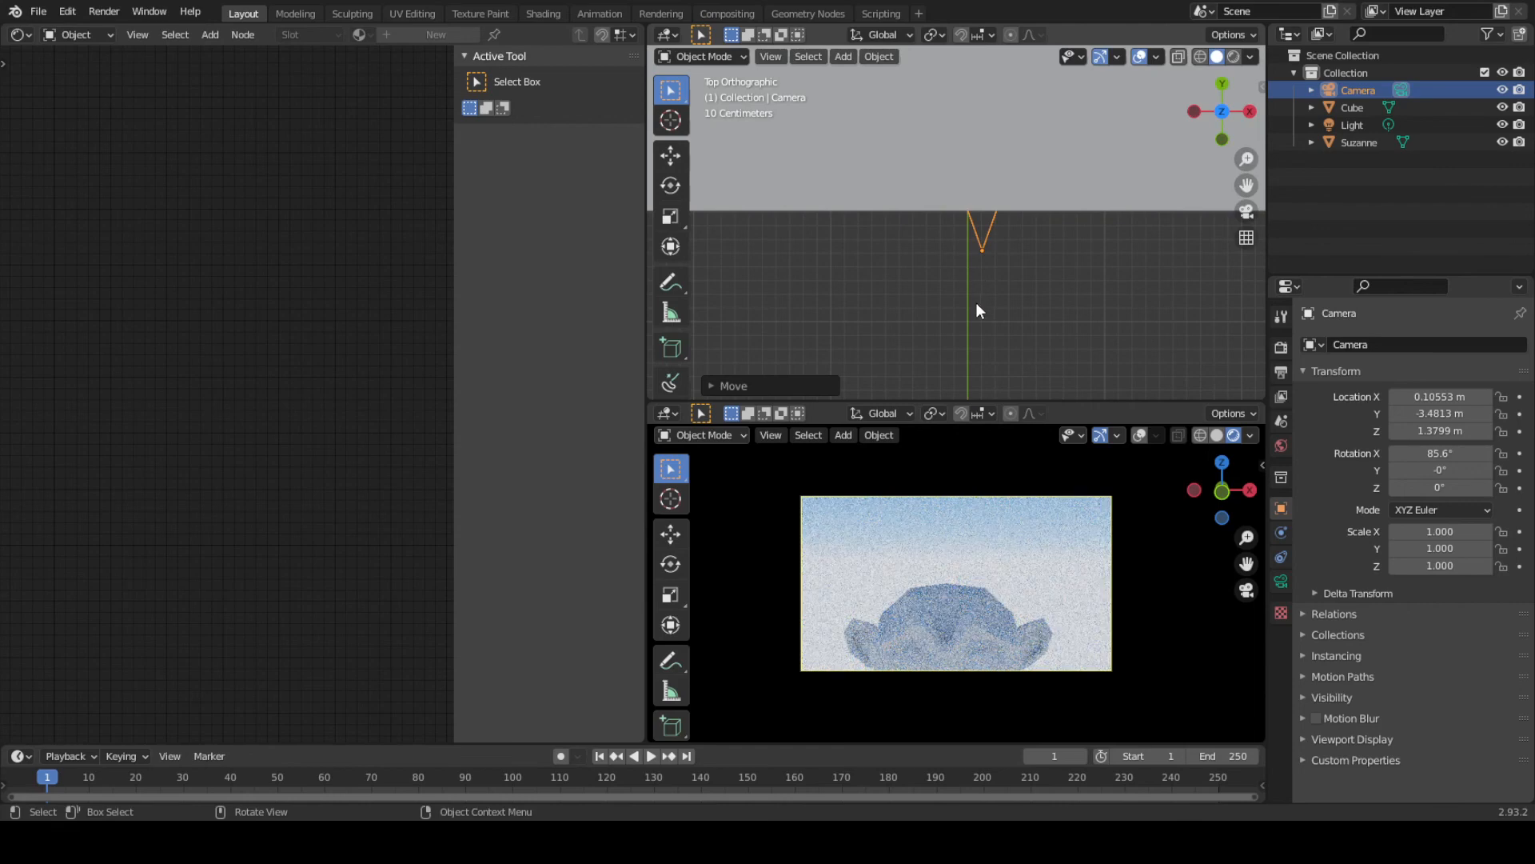